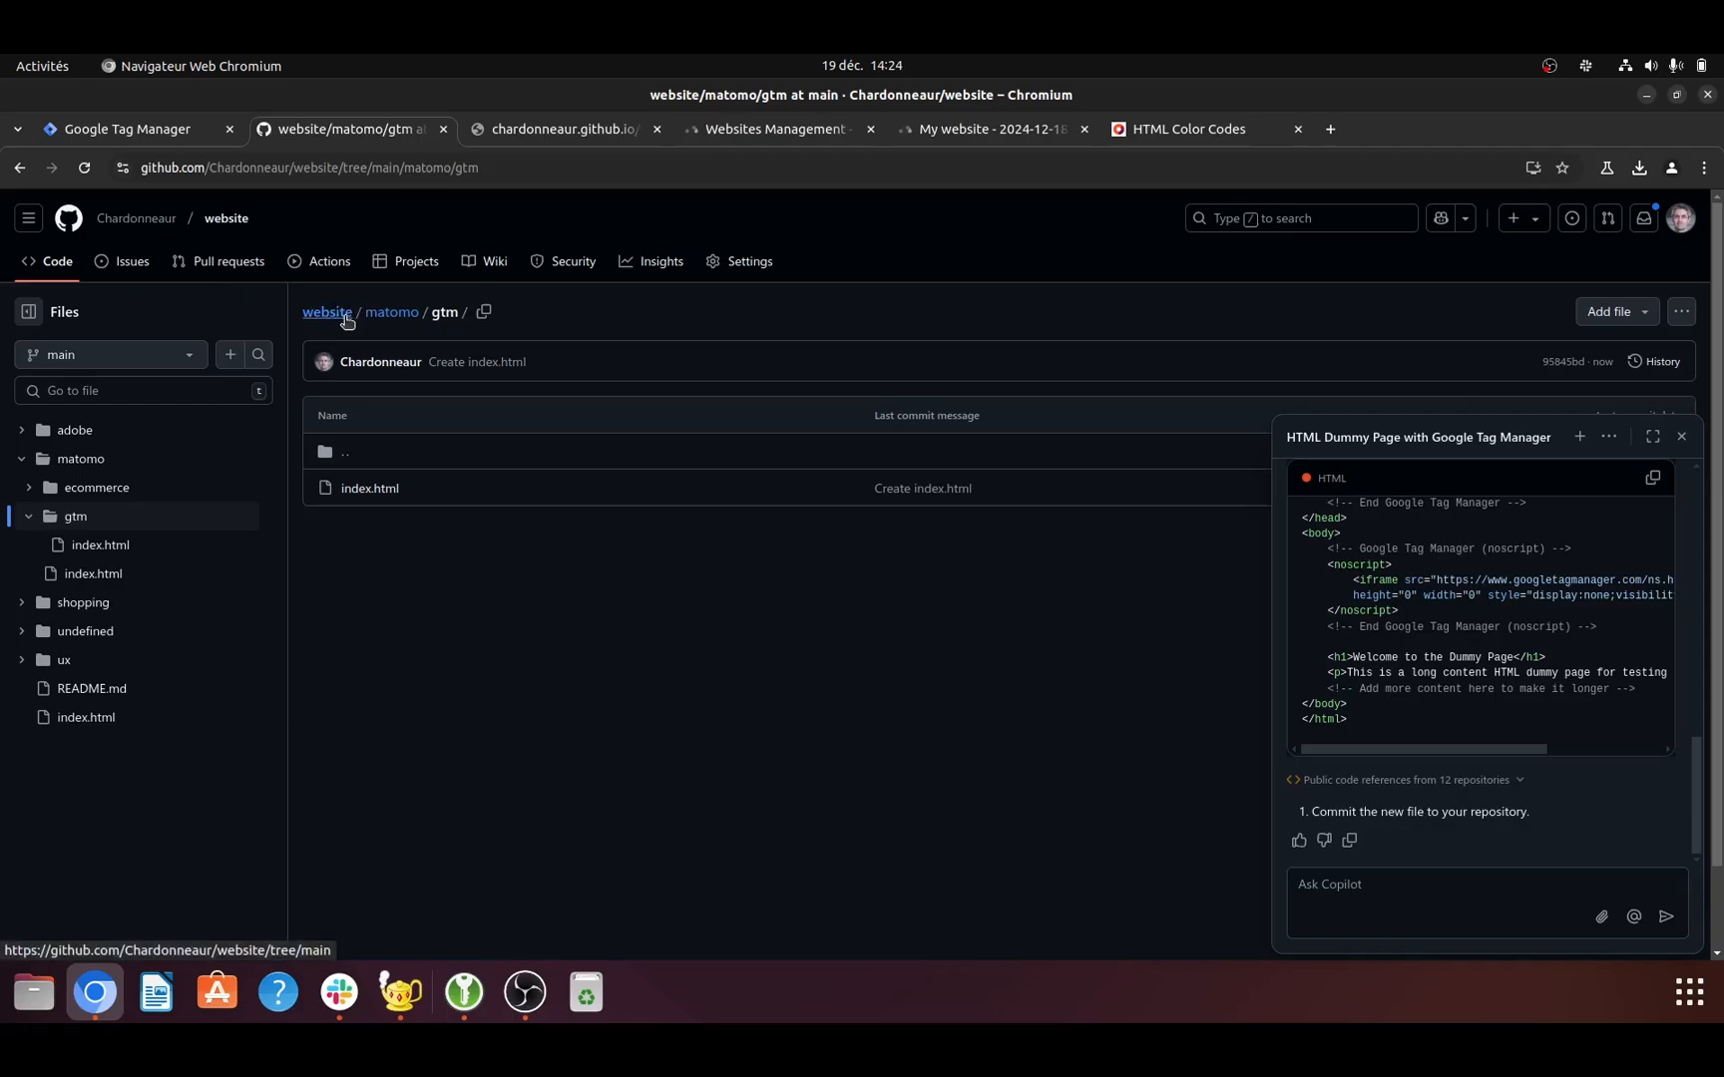
# - Try to open the path matomo/gtm/ directly under the GitHub Pages domain
pyautogui.click(539, 140)
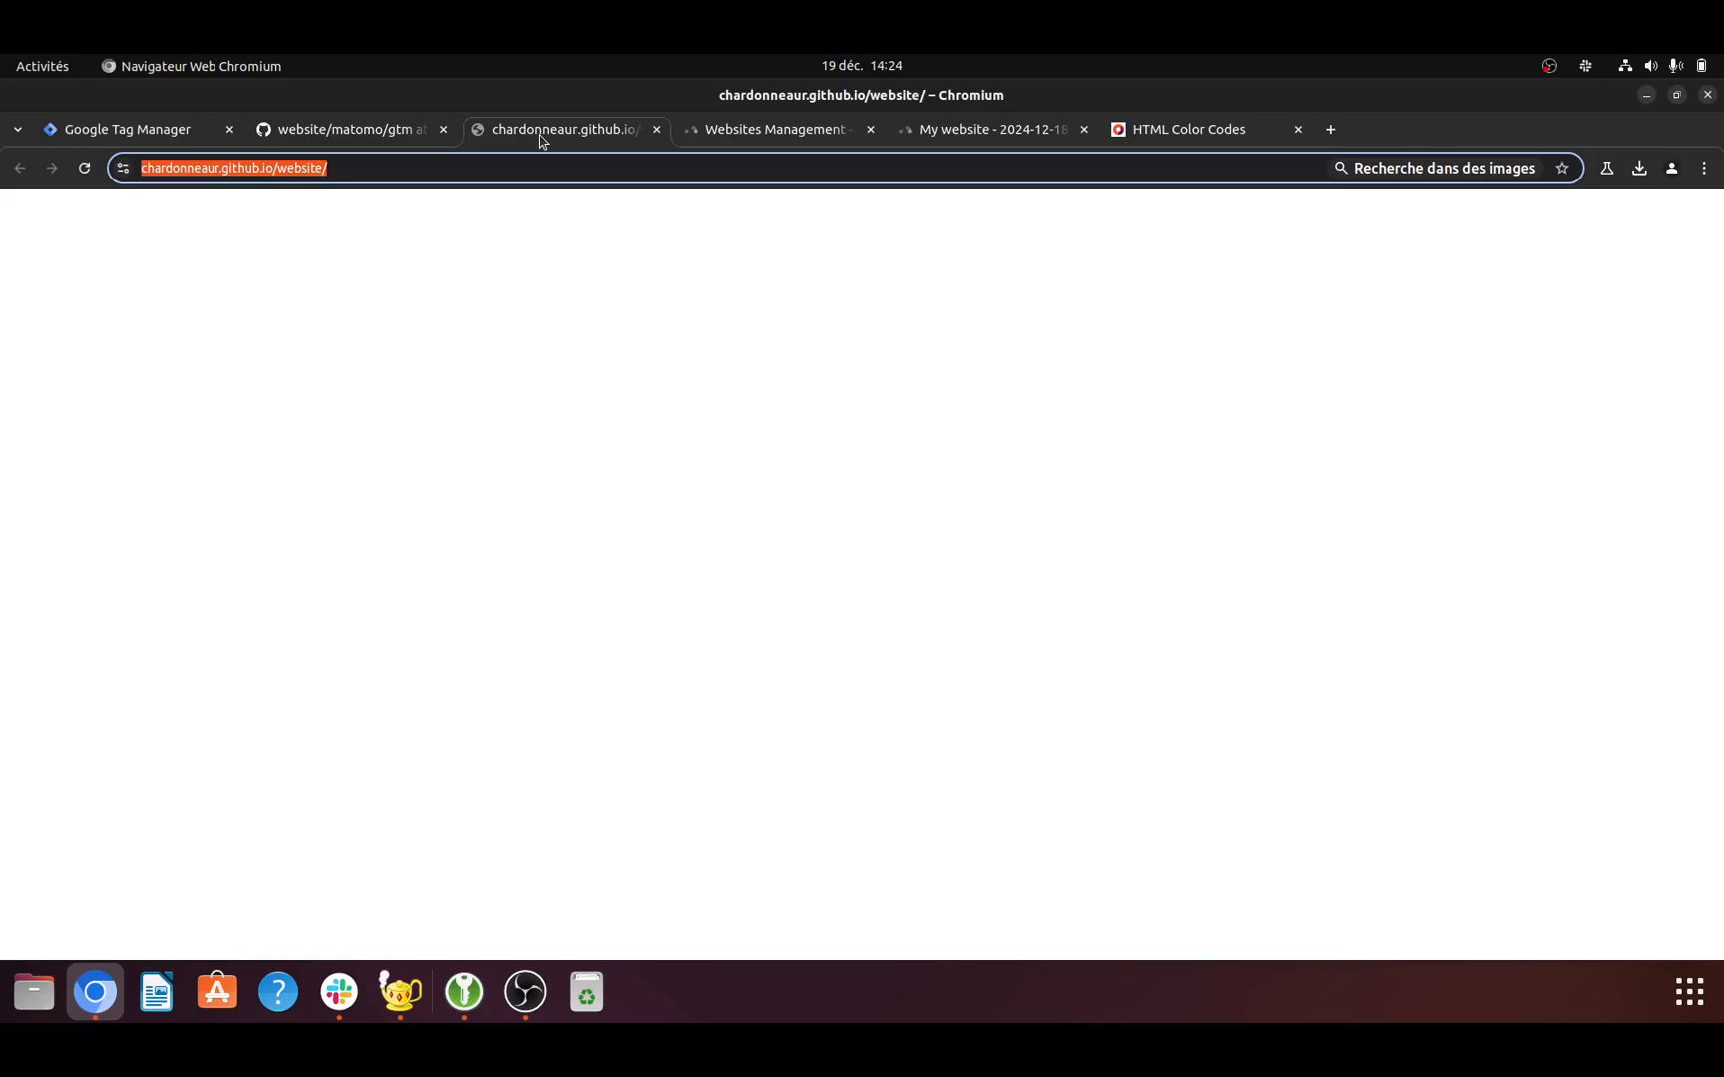
pyautogui.click(356, 168)
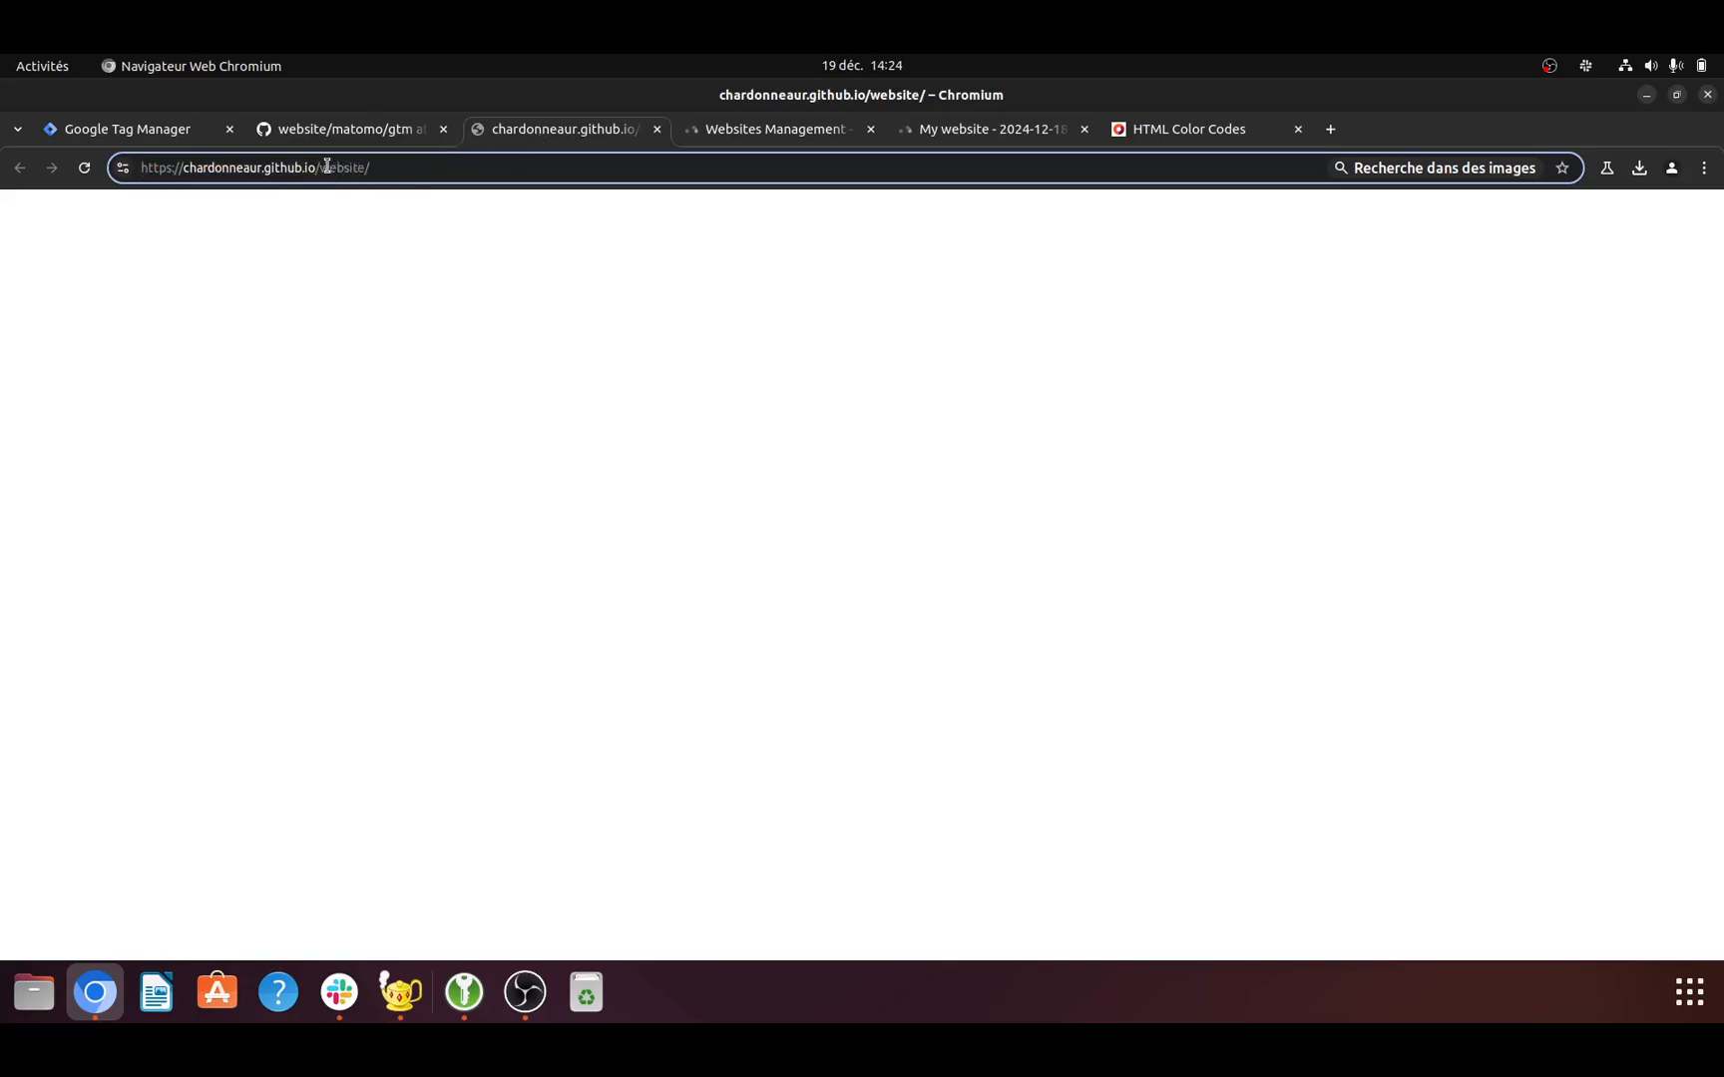
pyautogui.moveTo(320, 166); pyautogui.dragTo(356, 163)
pyautogui.write('matomo/')
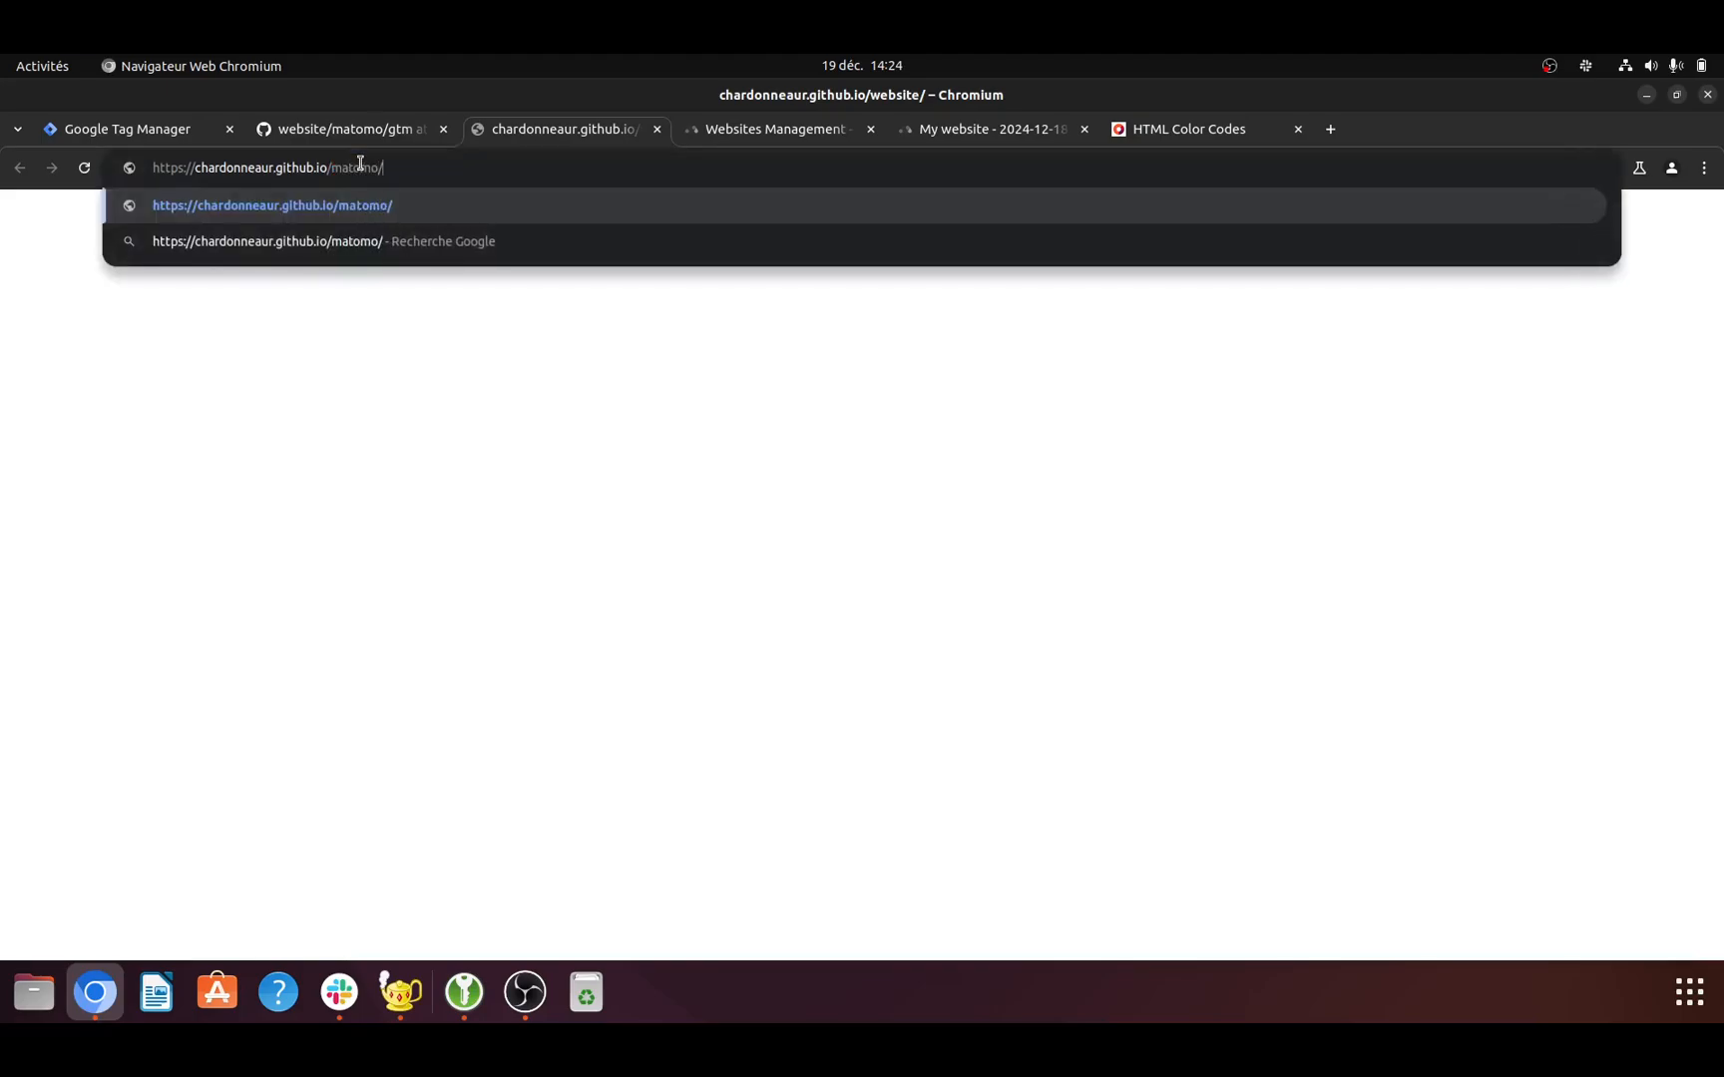
pyautogui.write('gtm')
pyautogui.press('Return')
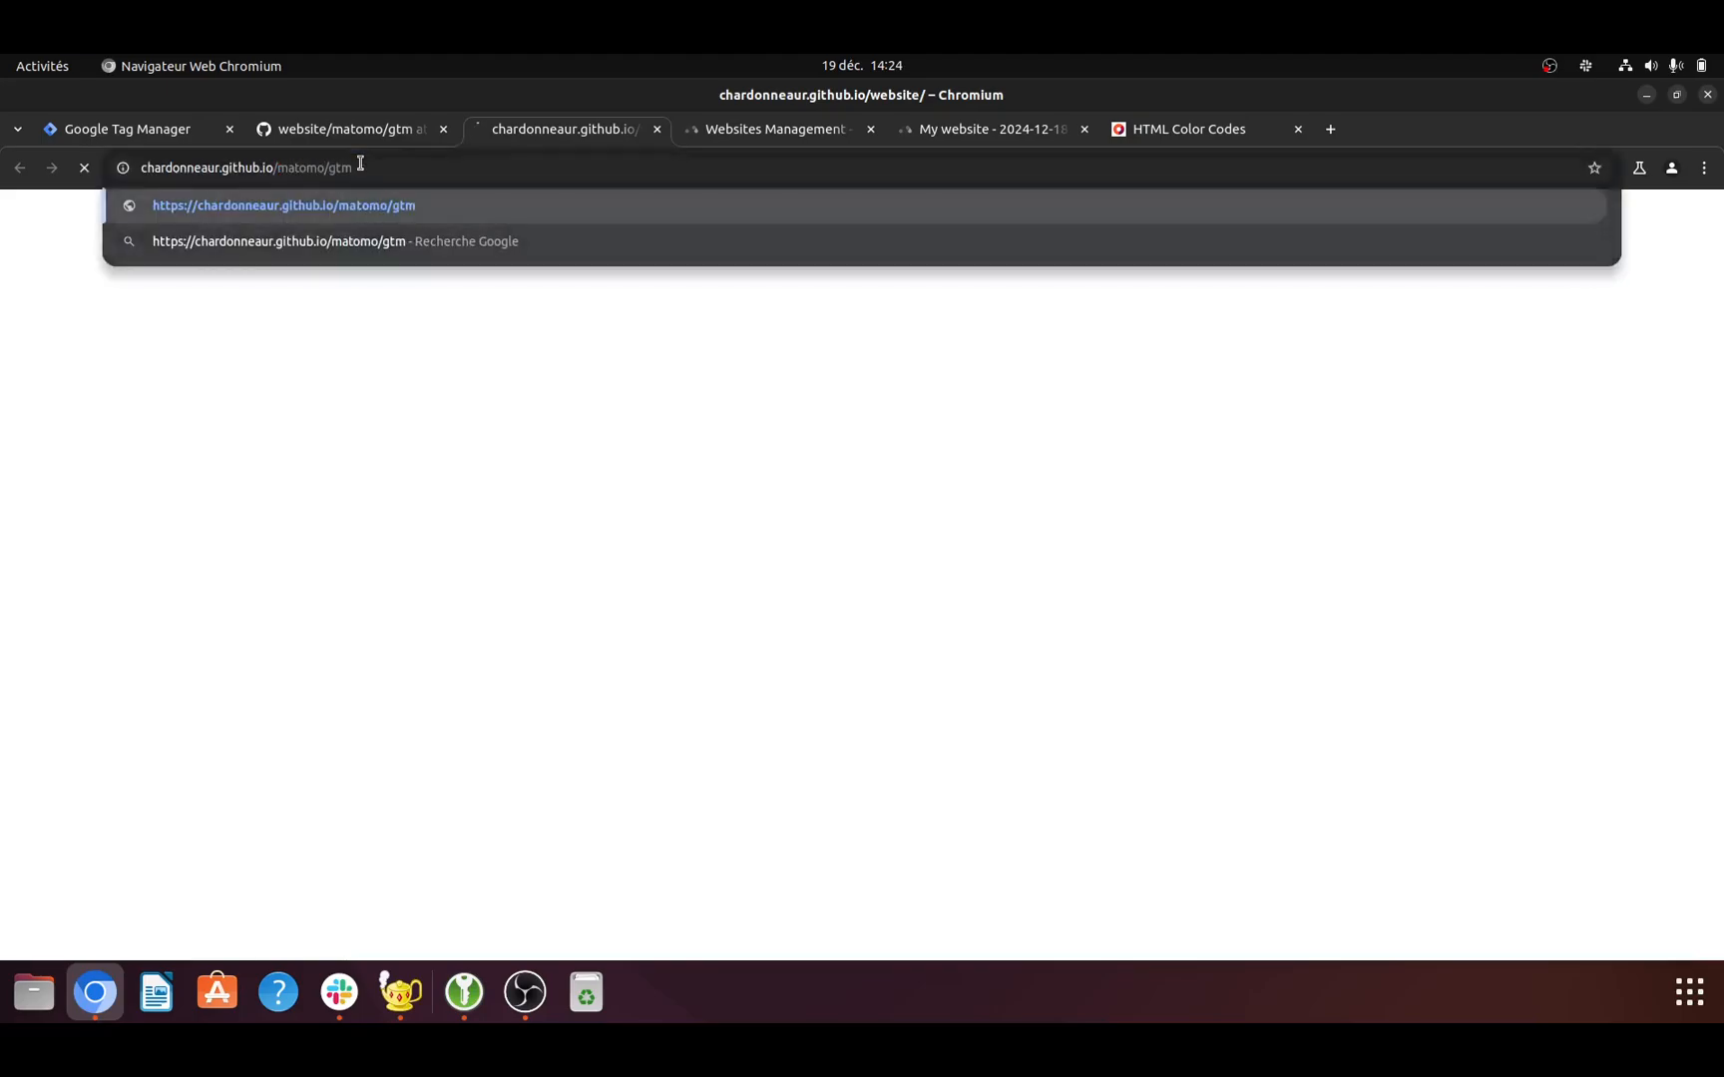
pyautogui.tripleClick(409, 166)
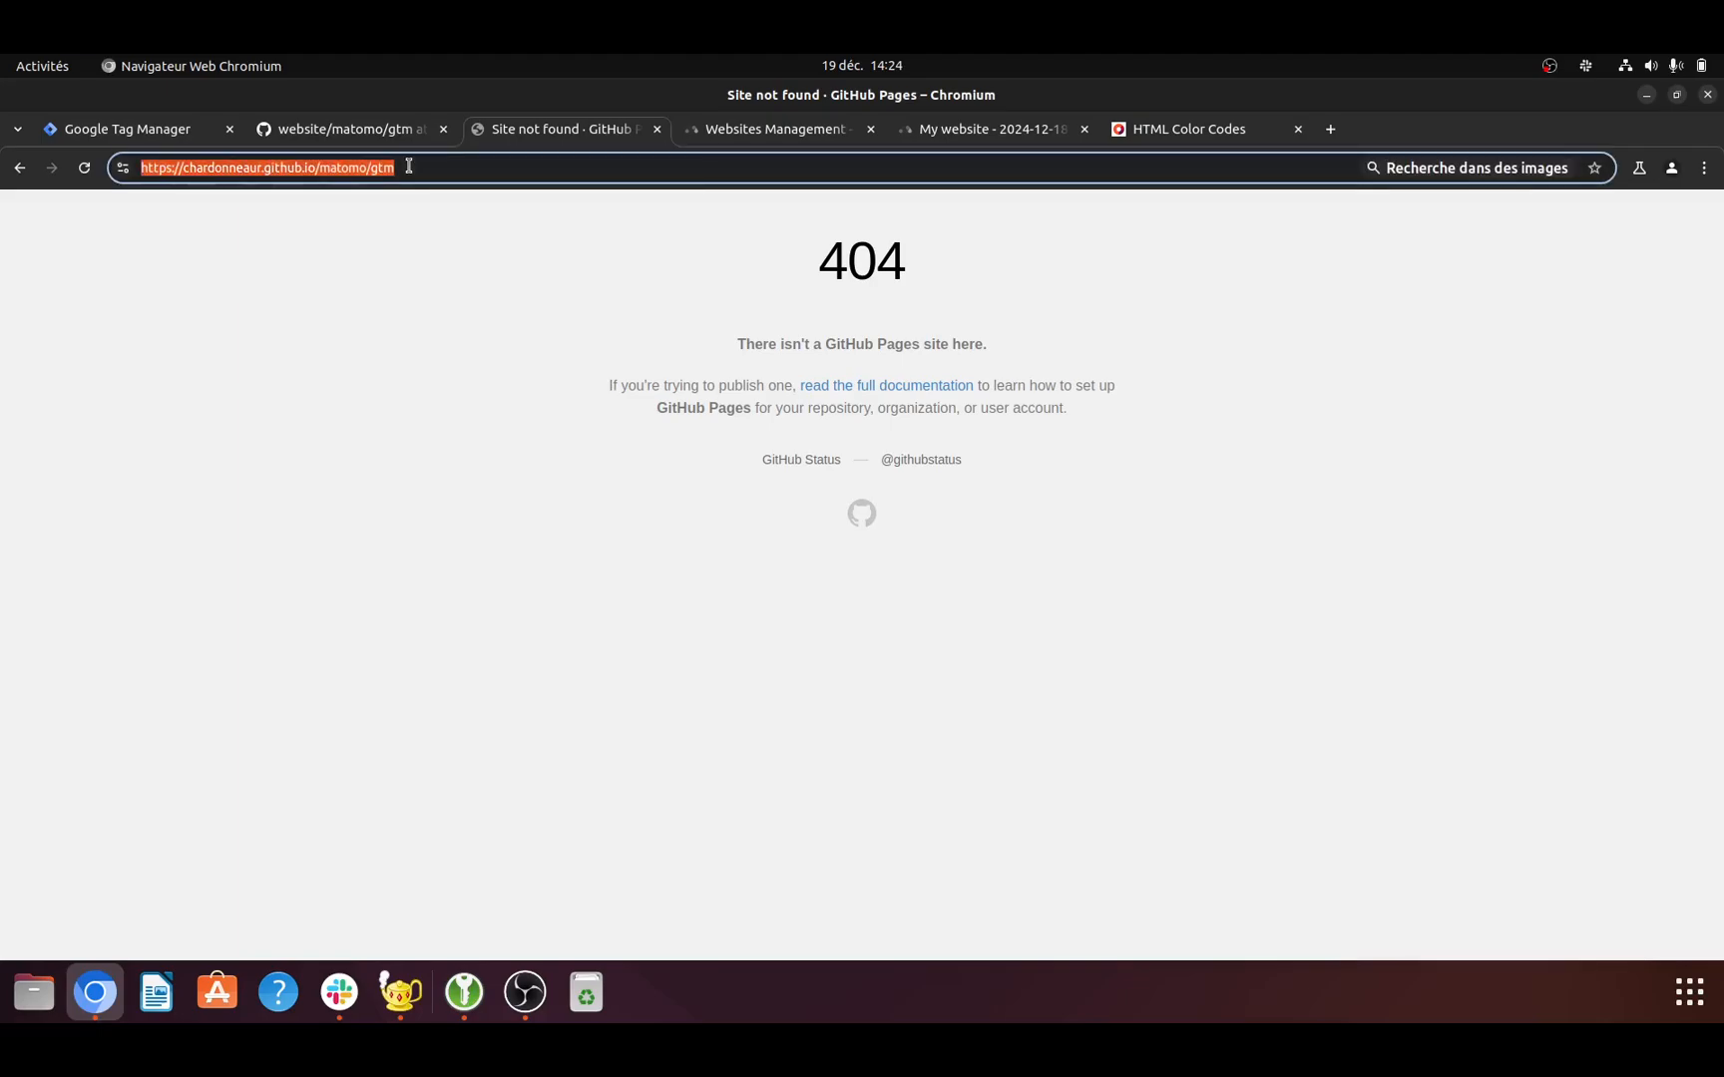
pyautogui.click(409, 166)
pyautogui.write('/')
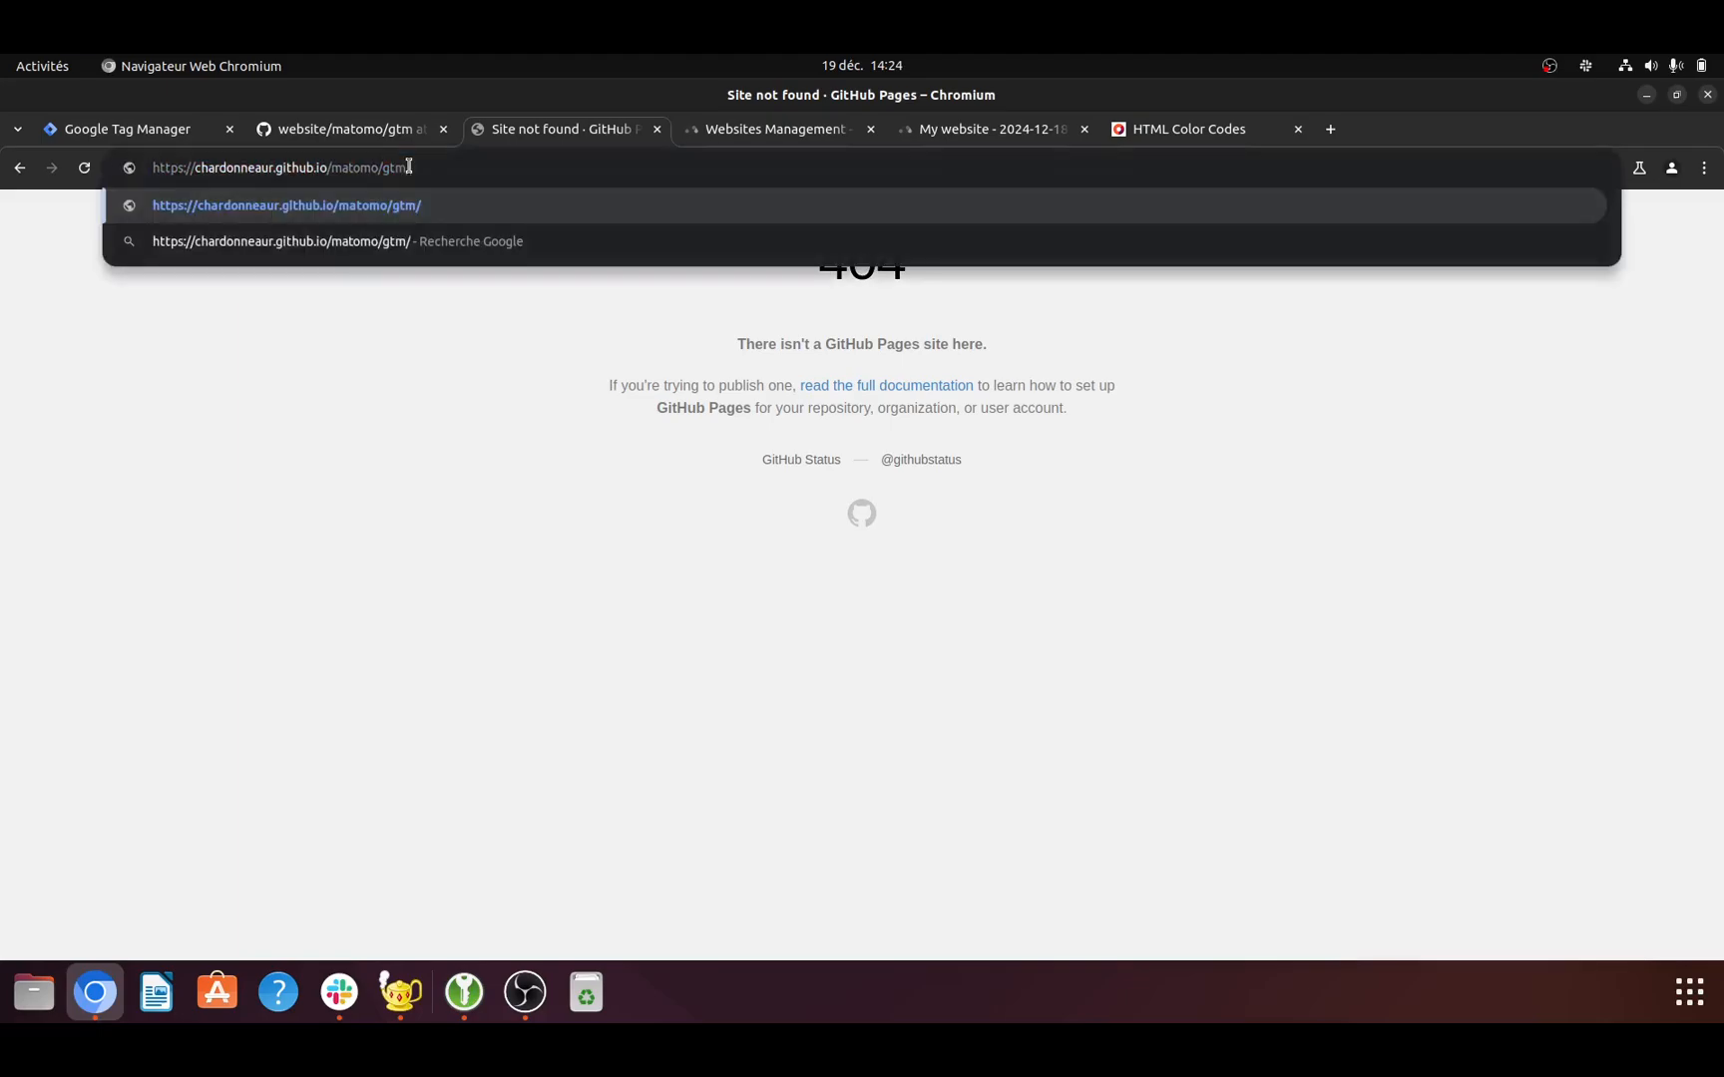
pyautogui.press('Return')
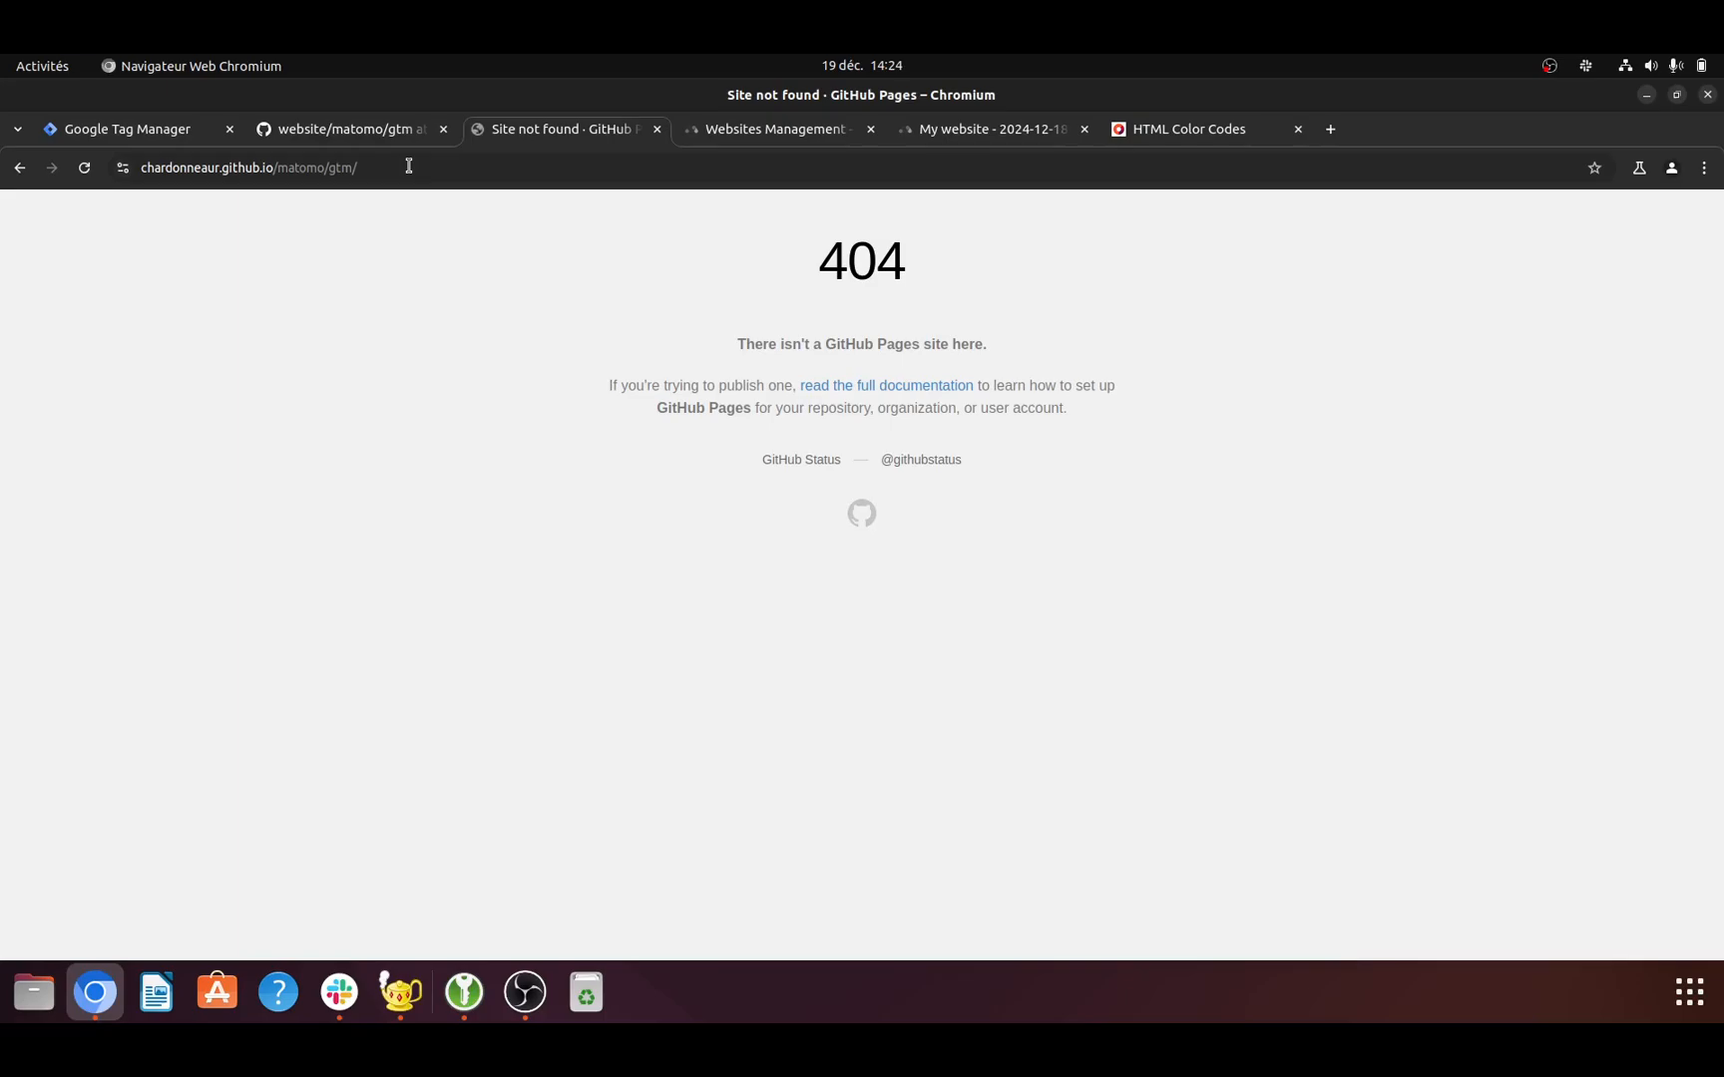
# - Correct the page address by inserting website/ before matomo/gtm/, and view the loaded page's source code
pyautogui.doubleClick(280, 167)
pyautogui.press('Left')
pyautogui.write('website')
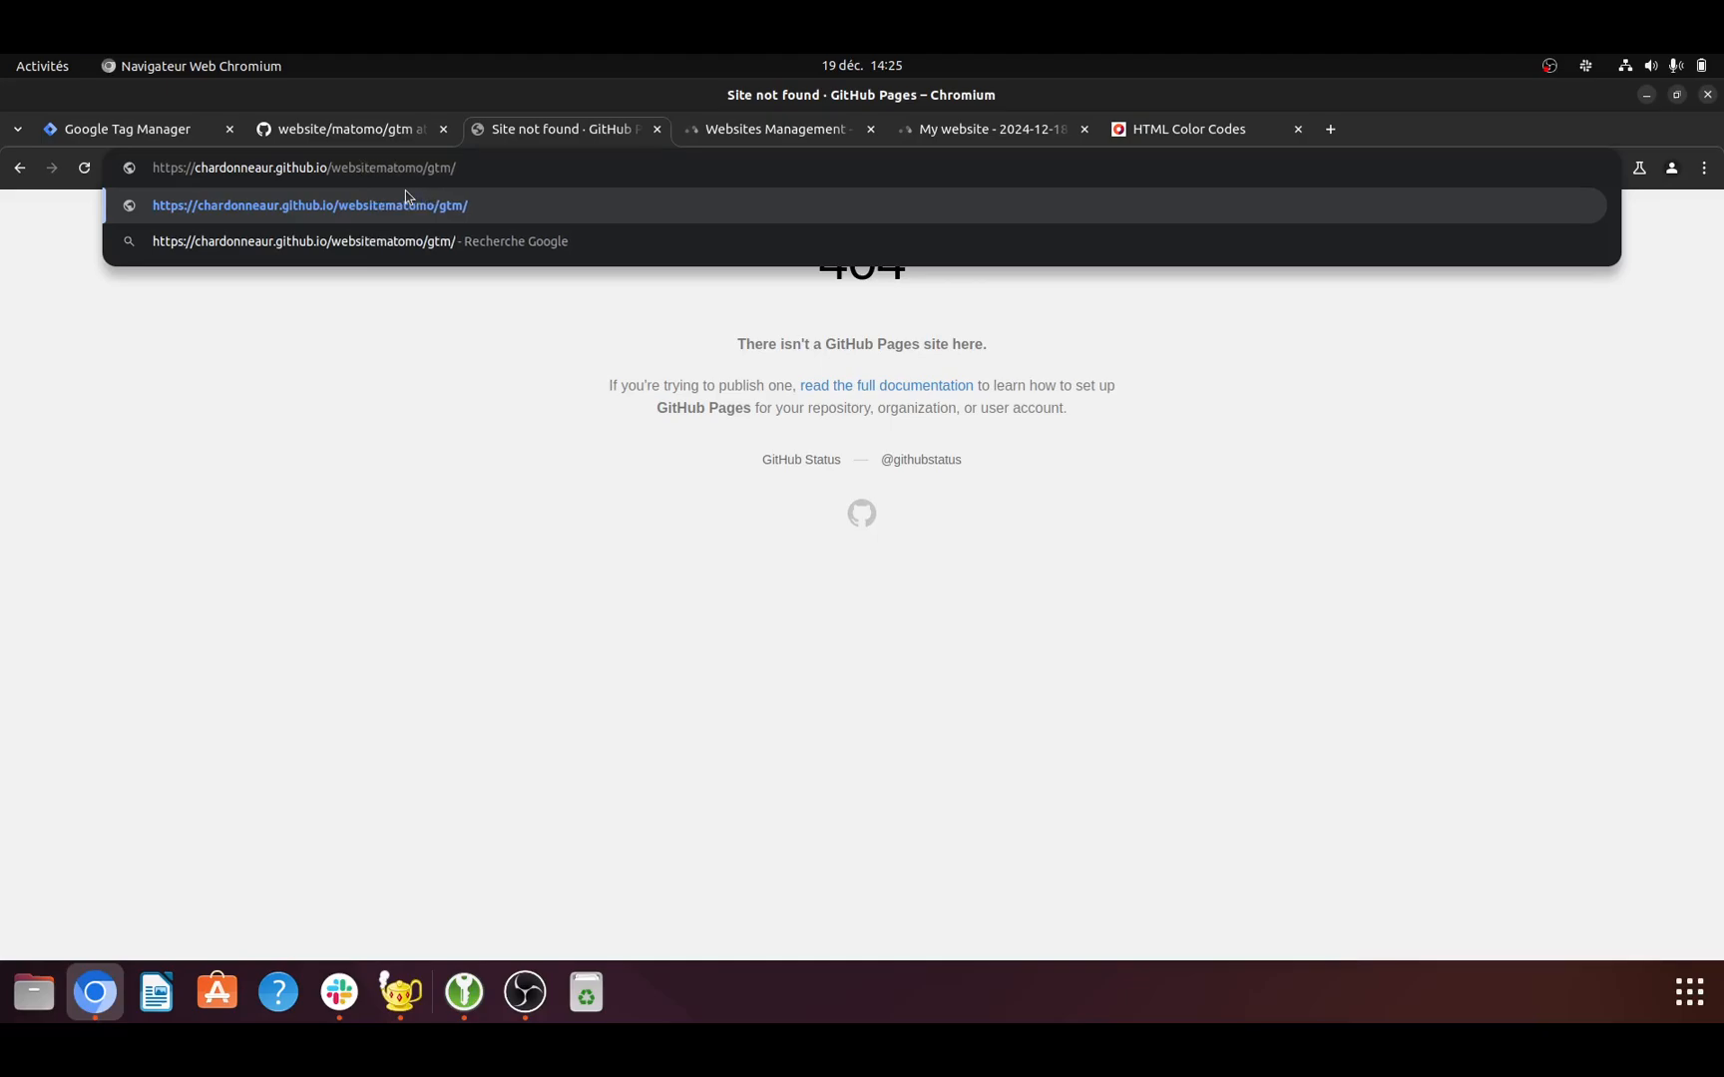
pyautogui.write('/')
pyautogui.press('Return')
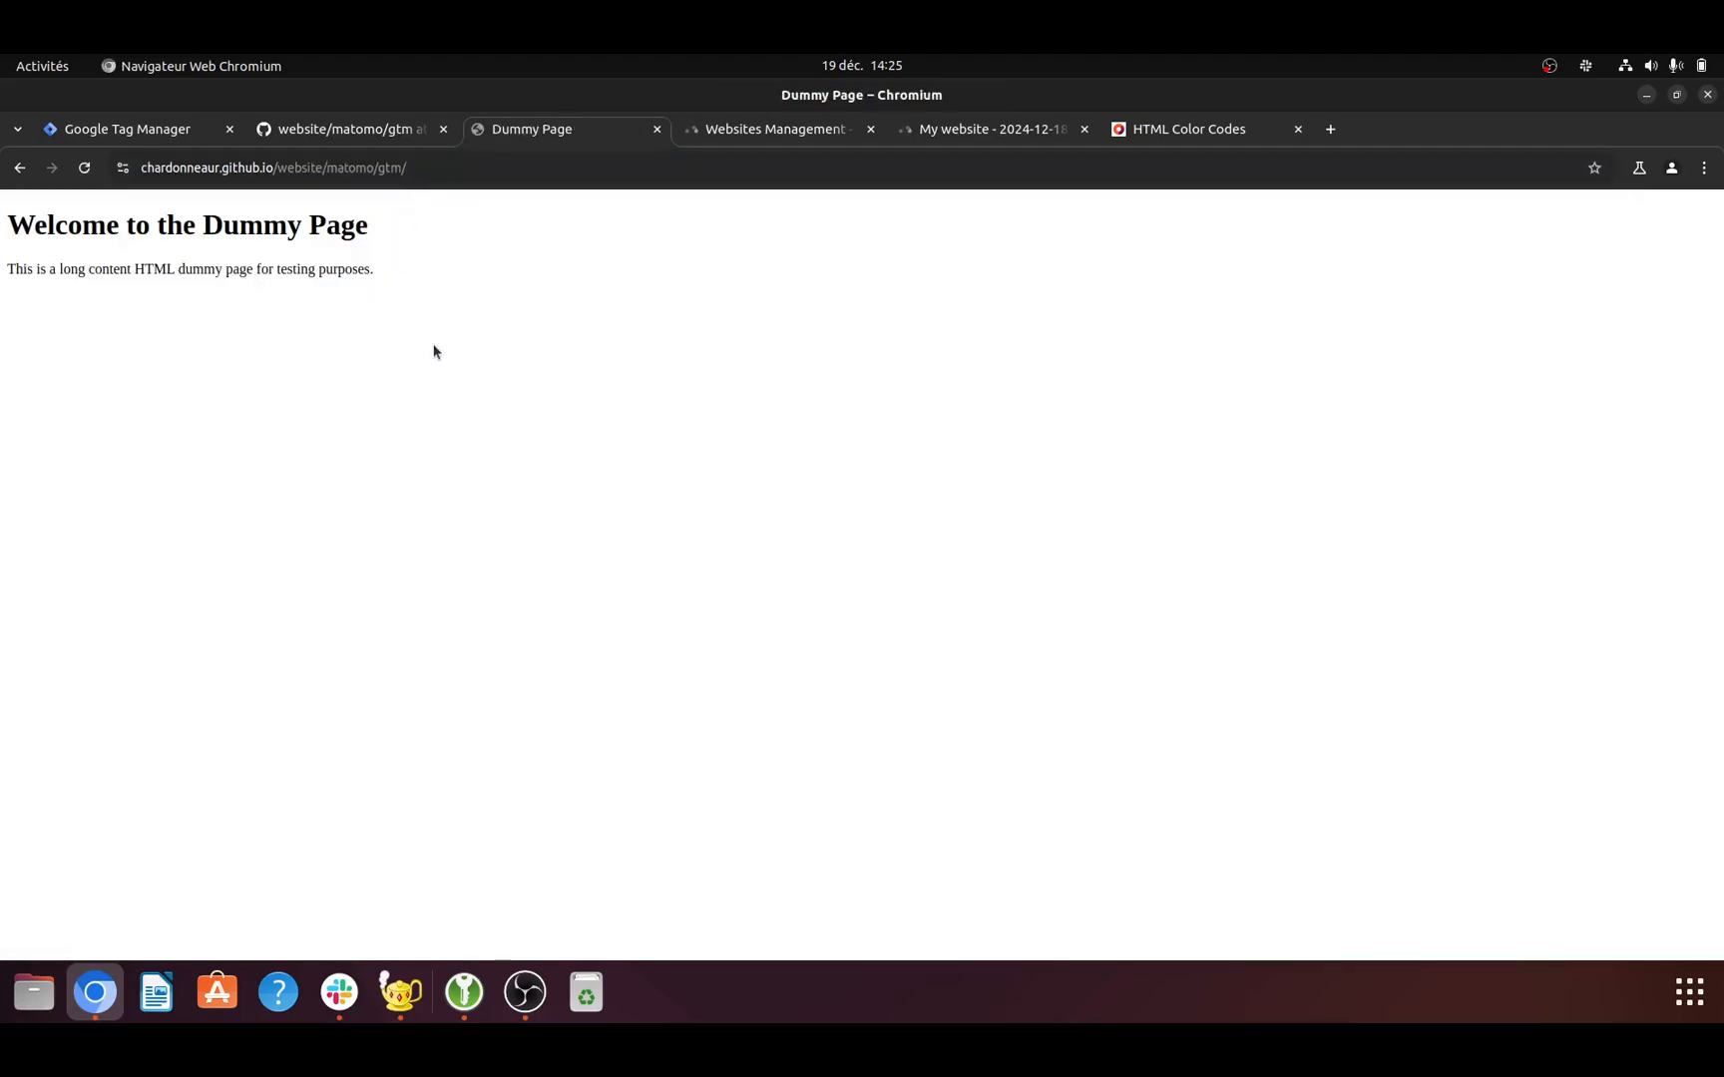
pyautogui.hotkey('ctrl', 'u')
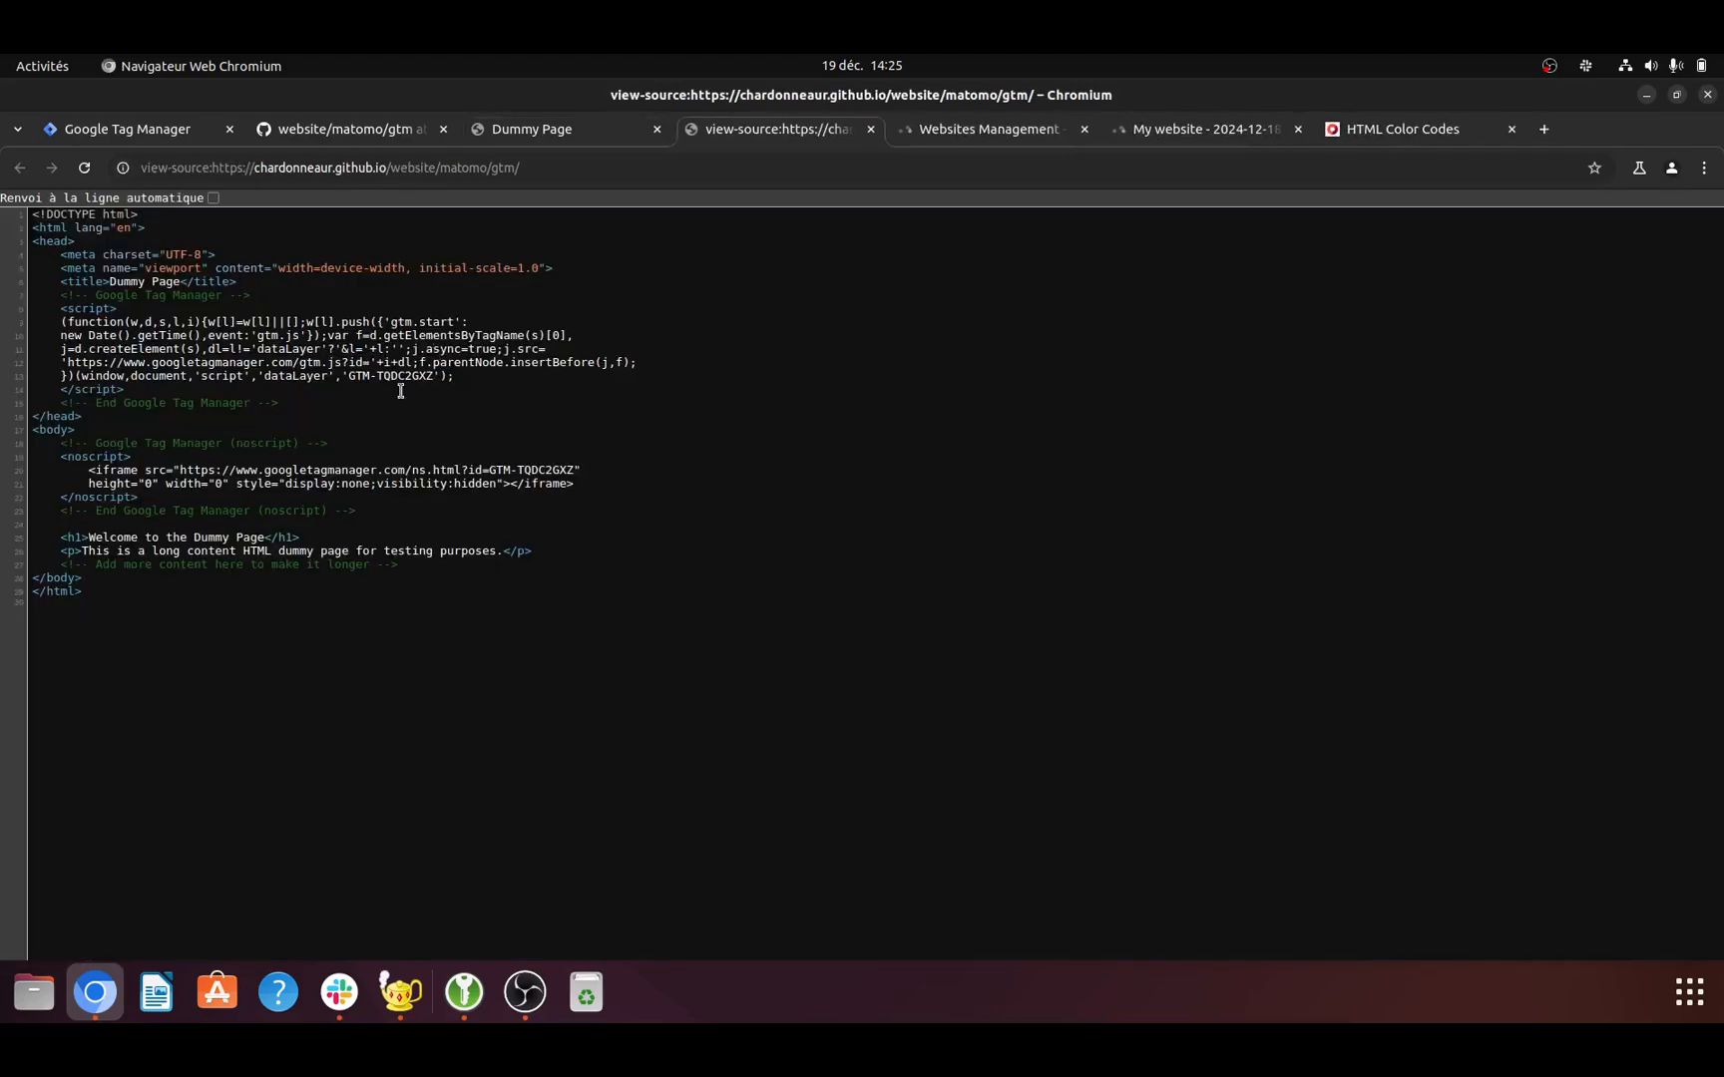
# - Switch to Matomo and open the dashboard of the GTM website
pyautogui.click(956, 128)
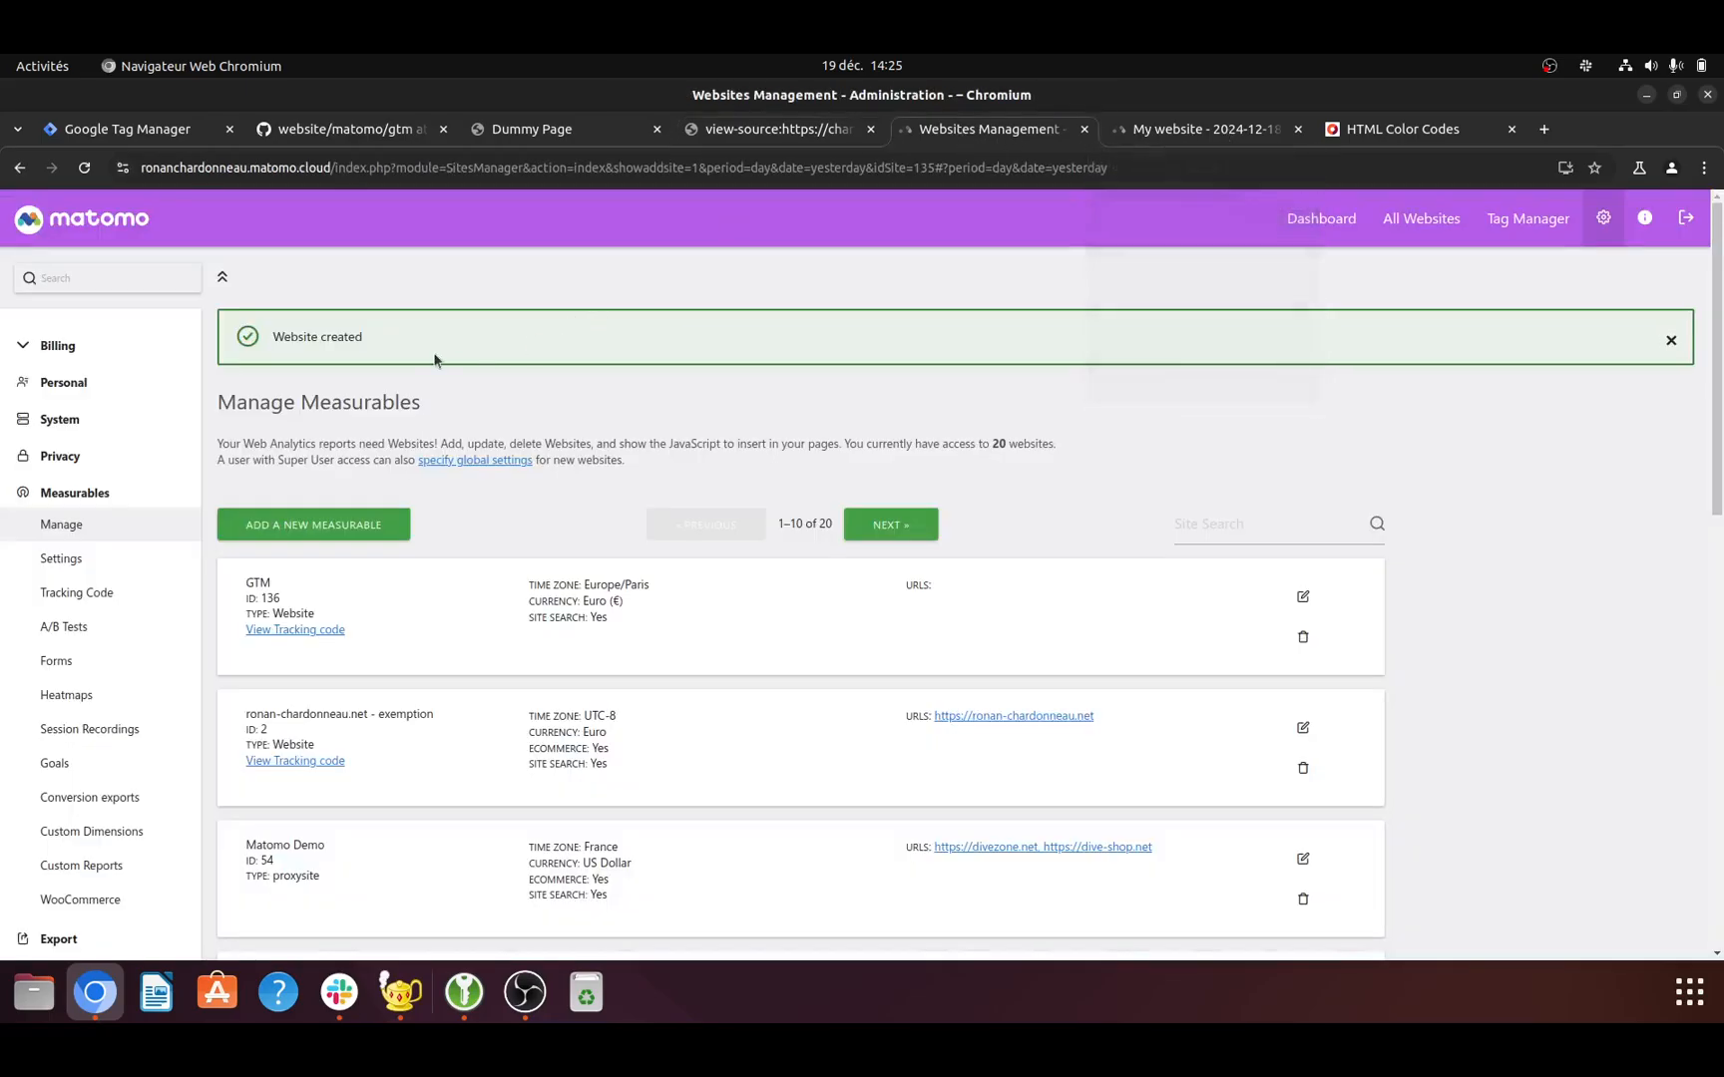
pyautogui.click(1321, 219)
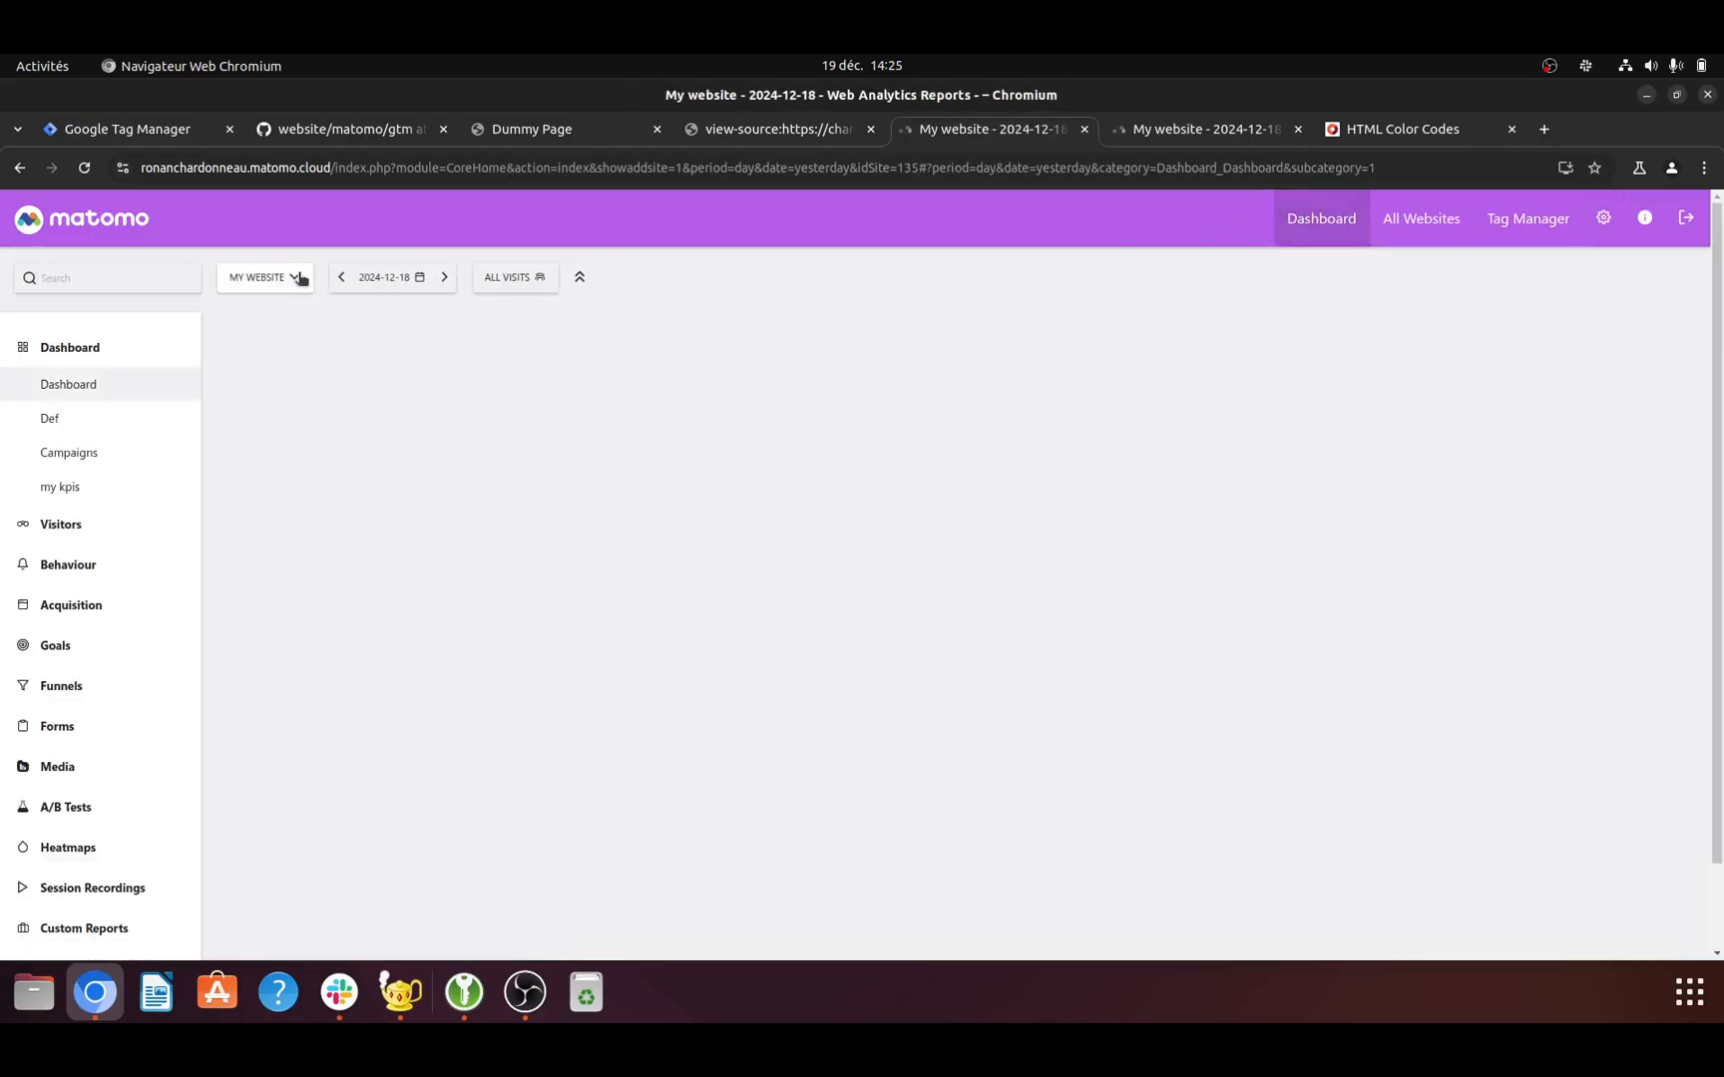
pyautogui.click(286, 279)
pyautogui.write('gt')
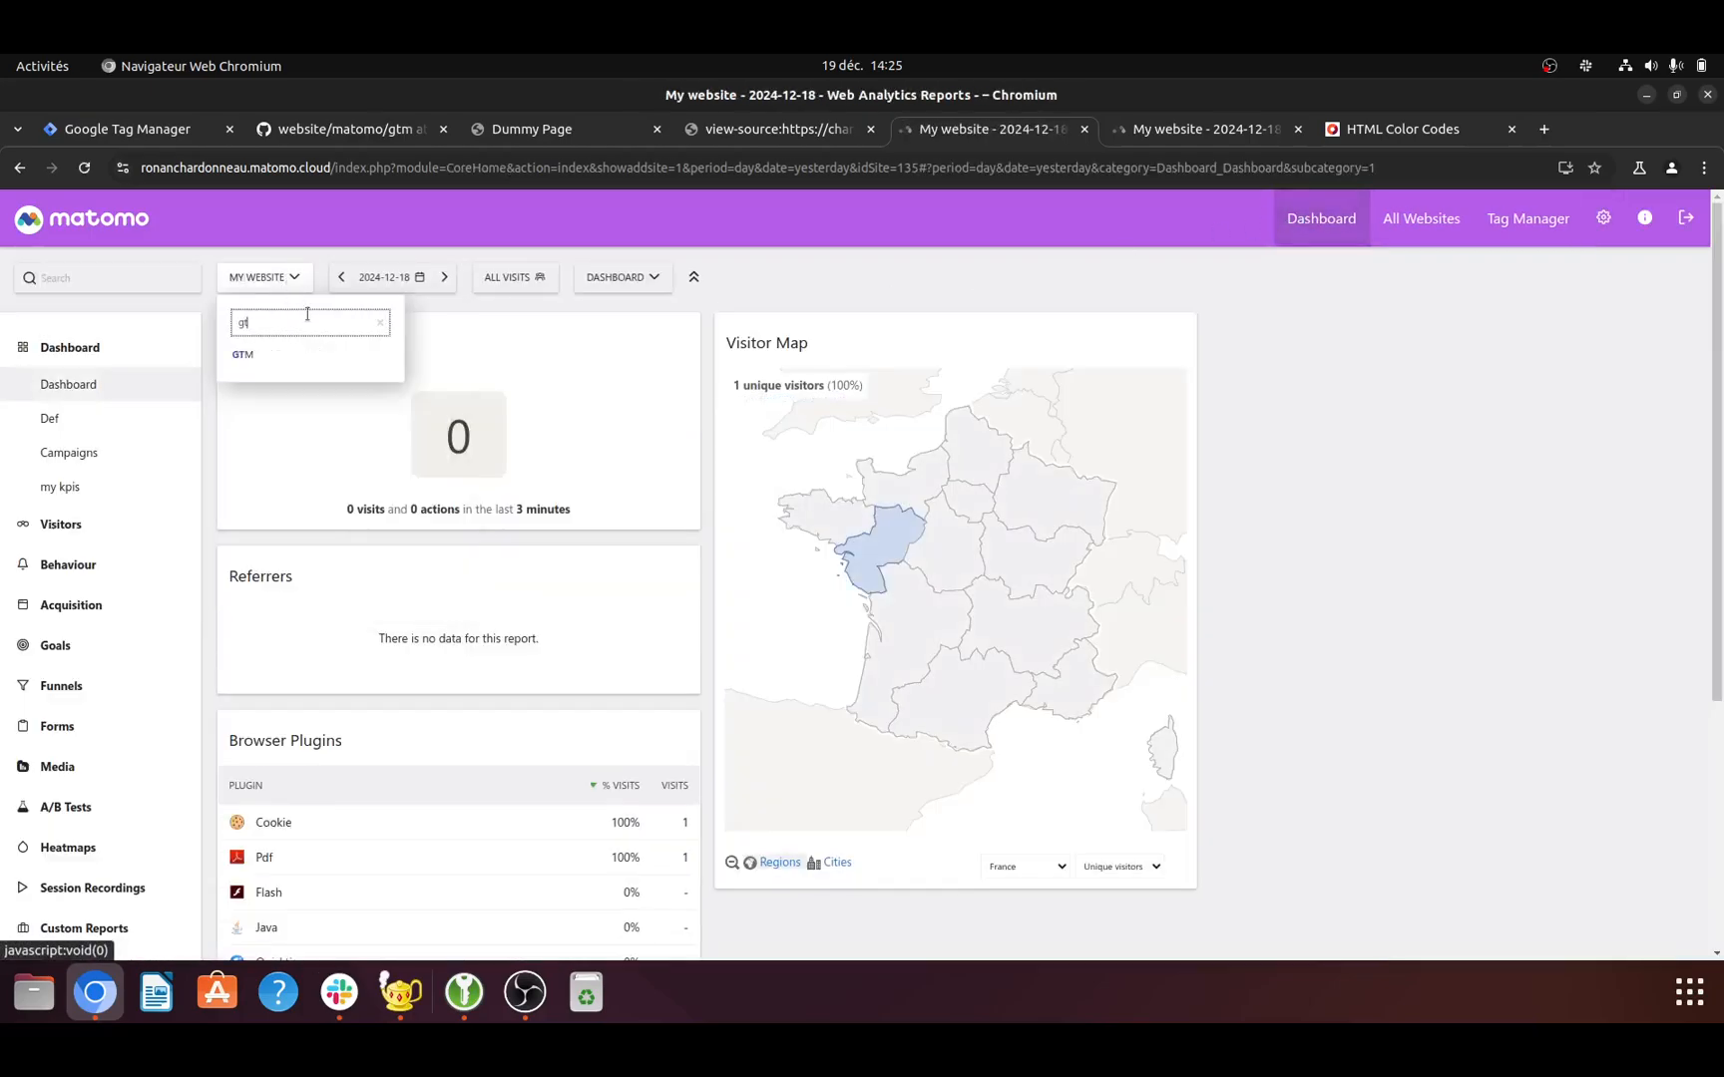
pyautogui.click(299, 354)
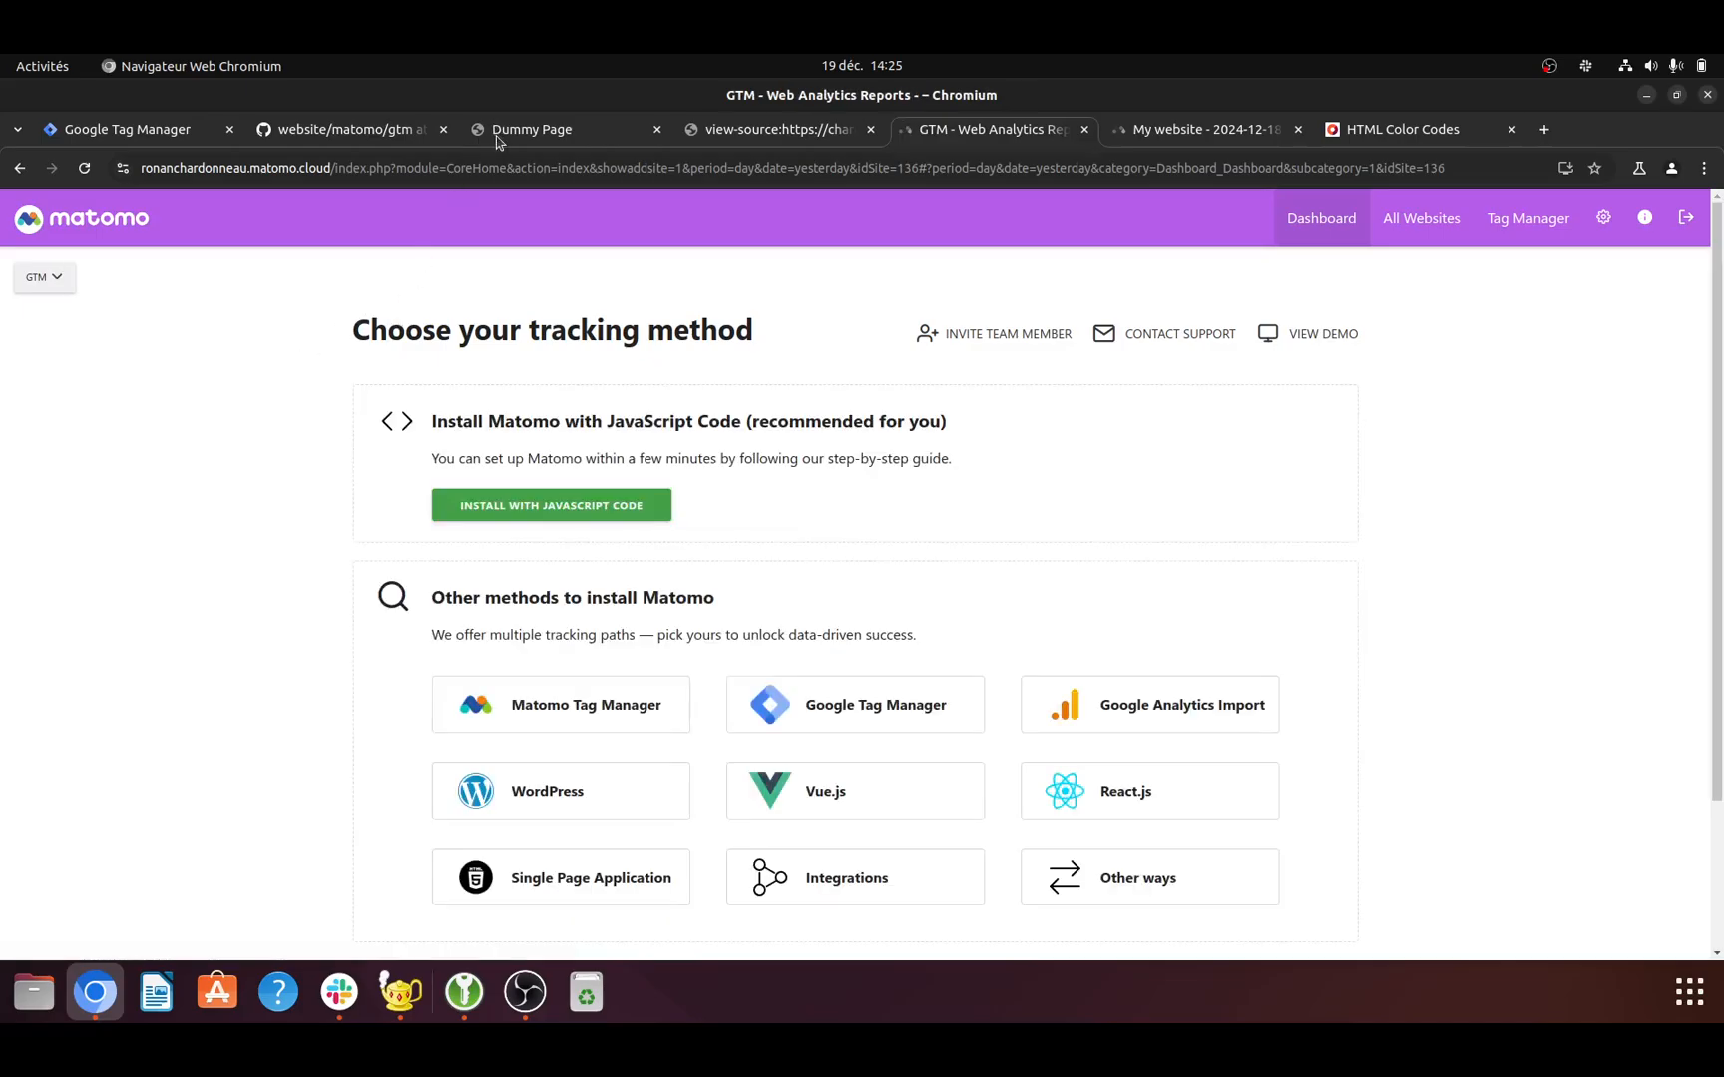
# - Switch to Google Tag Manager, dismiss the installation instructions and start a new tag named Matomo
pyautogui.click(140, 129)
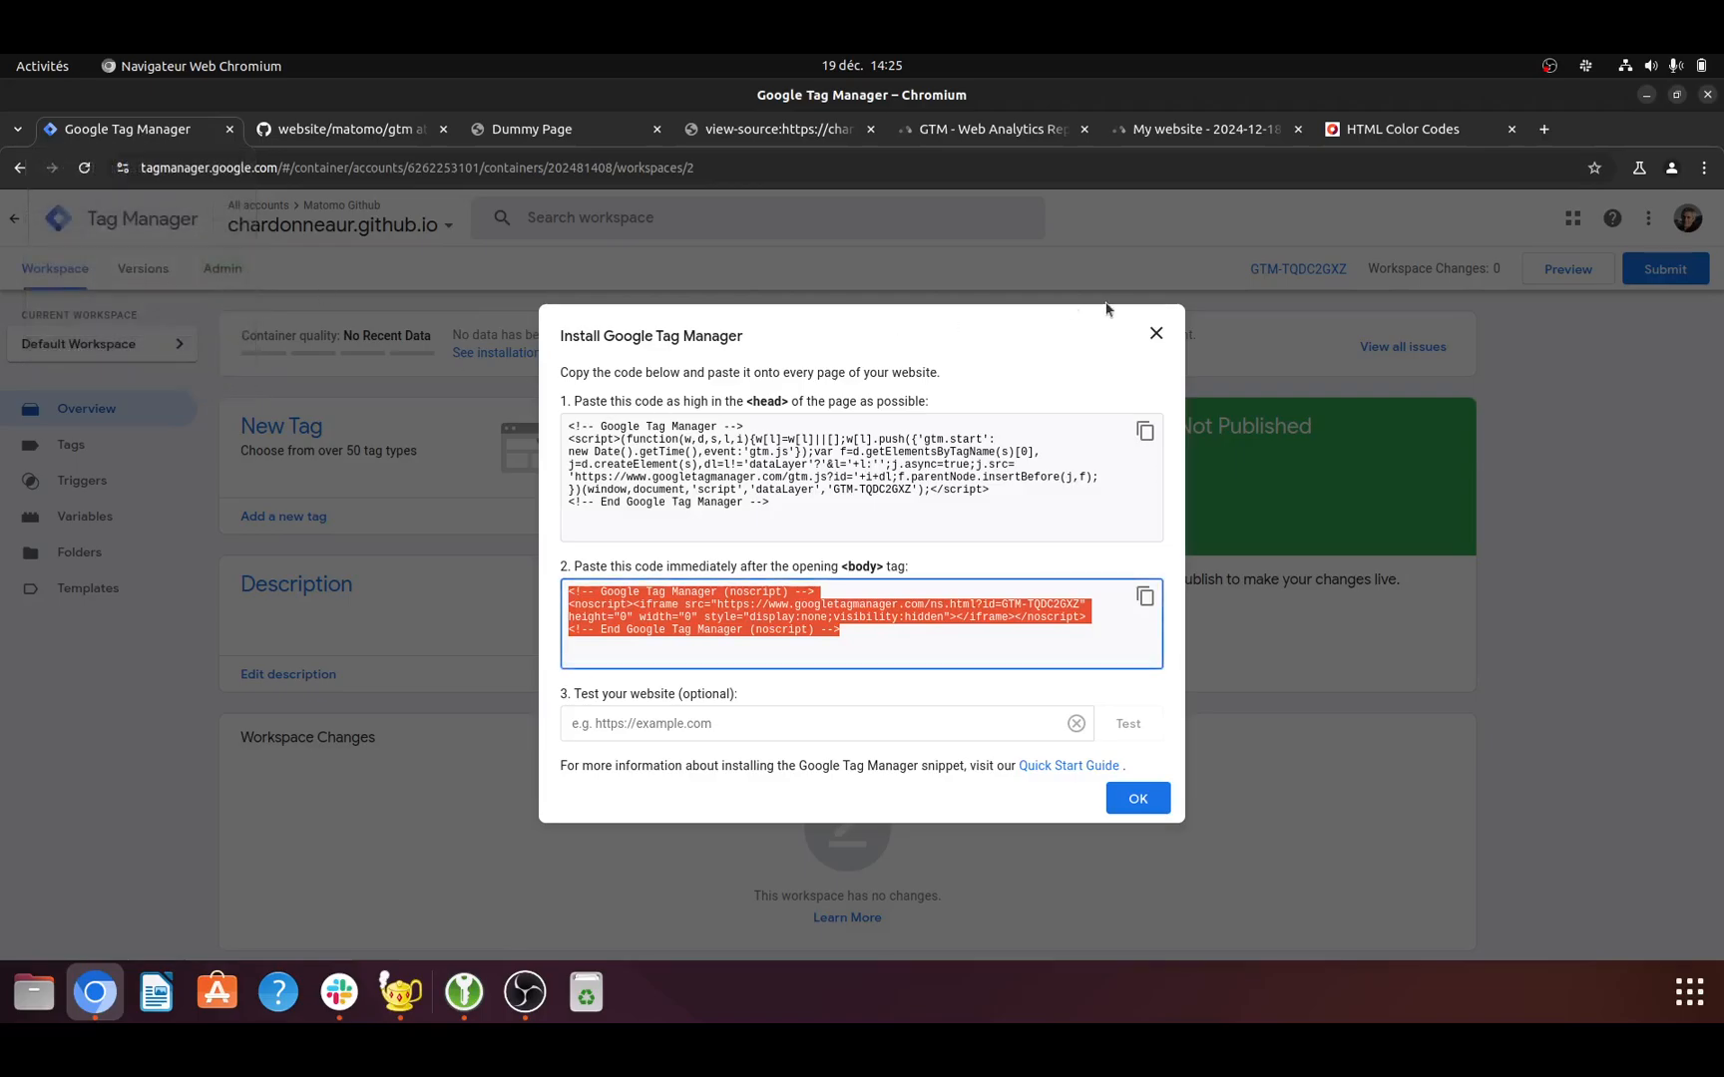
pyautogui.click(1155, 333)
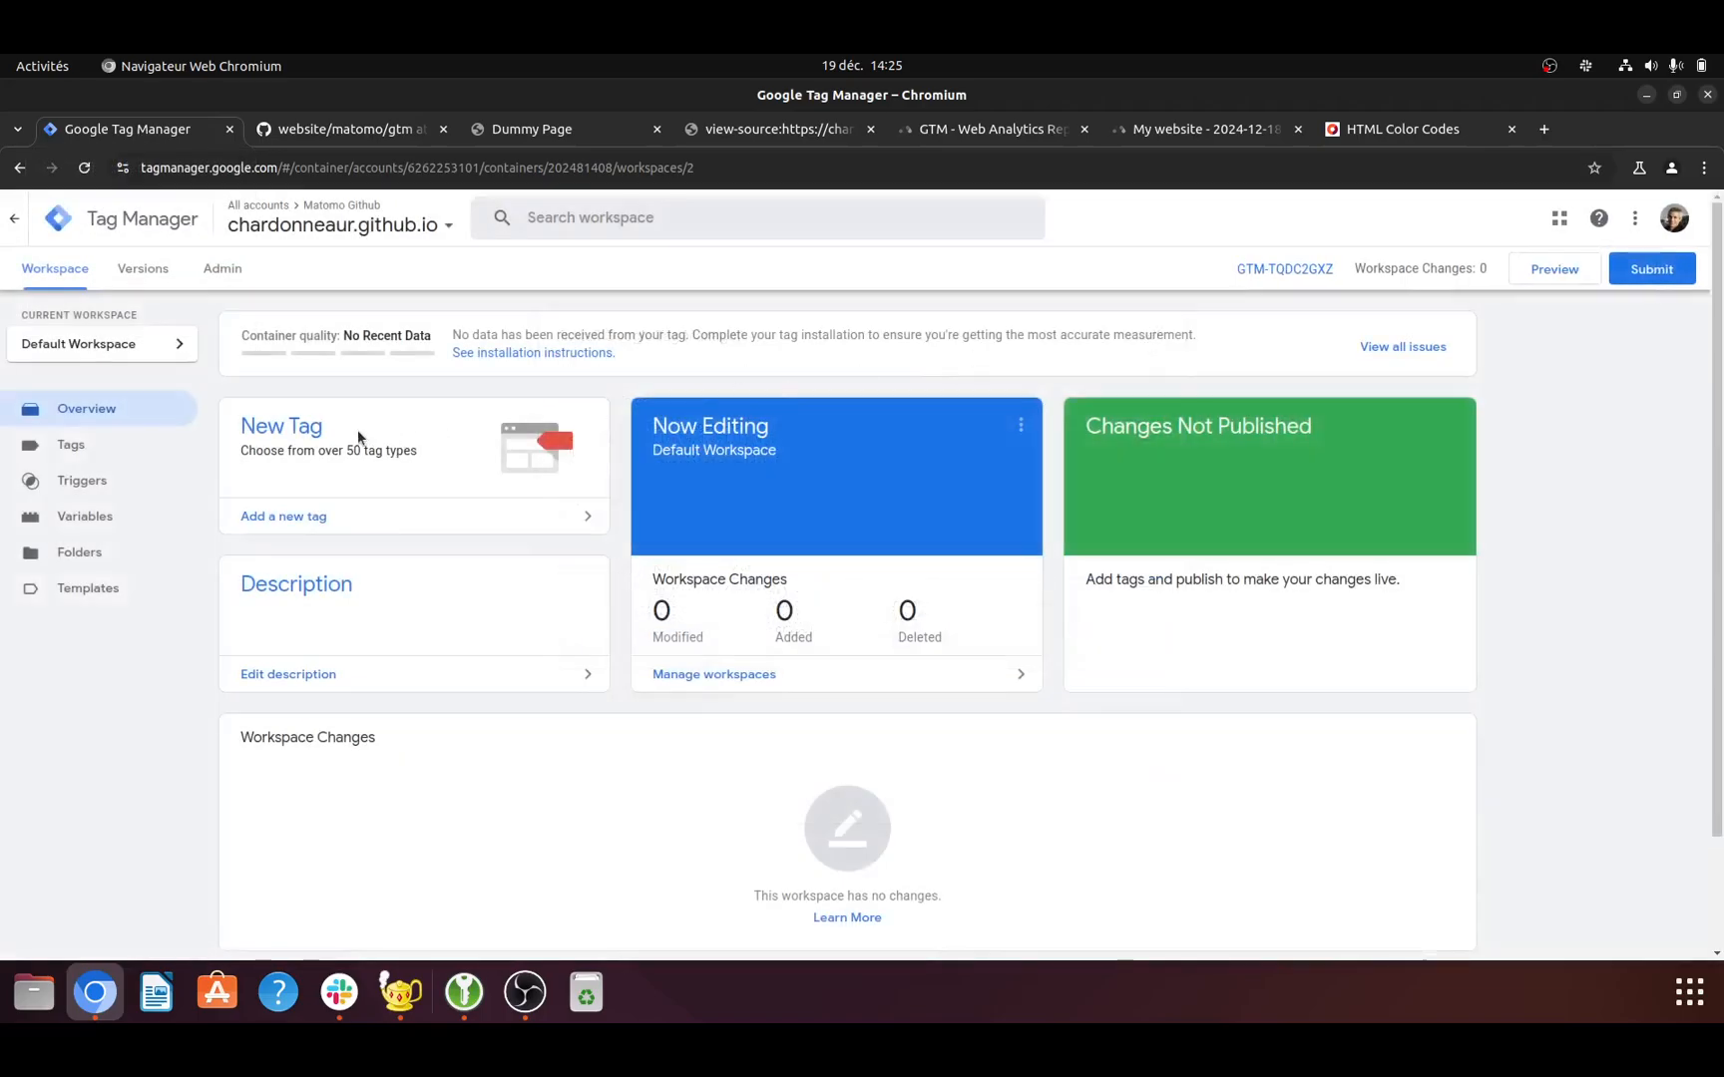
pyautogui.click(315, 434)
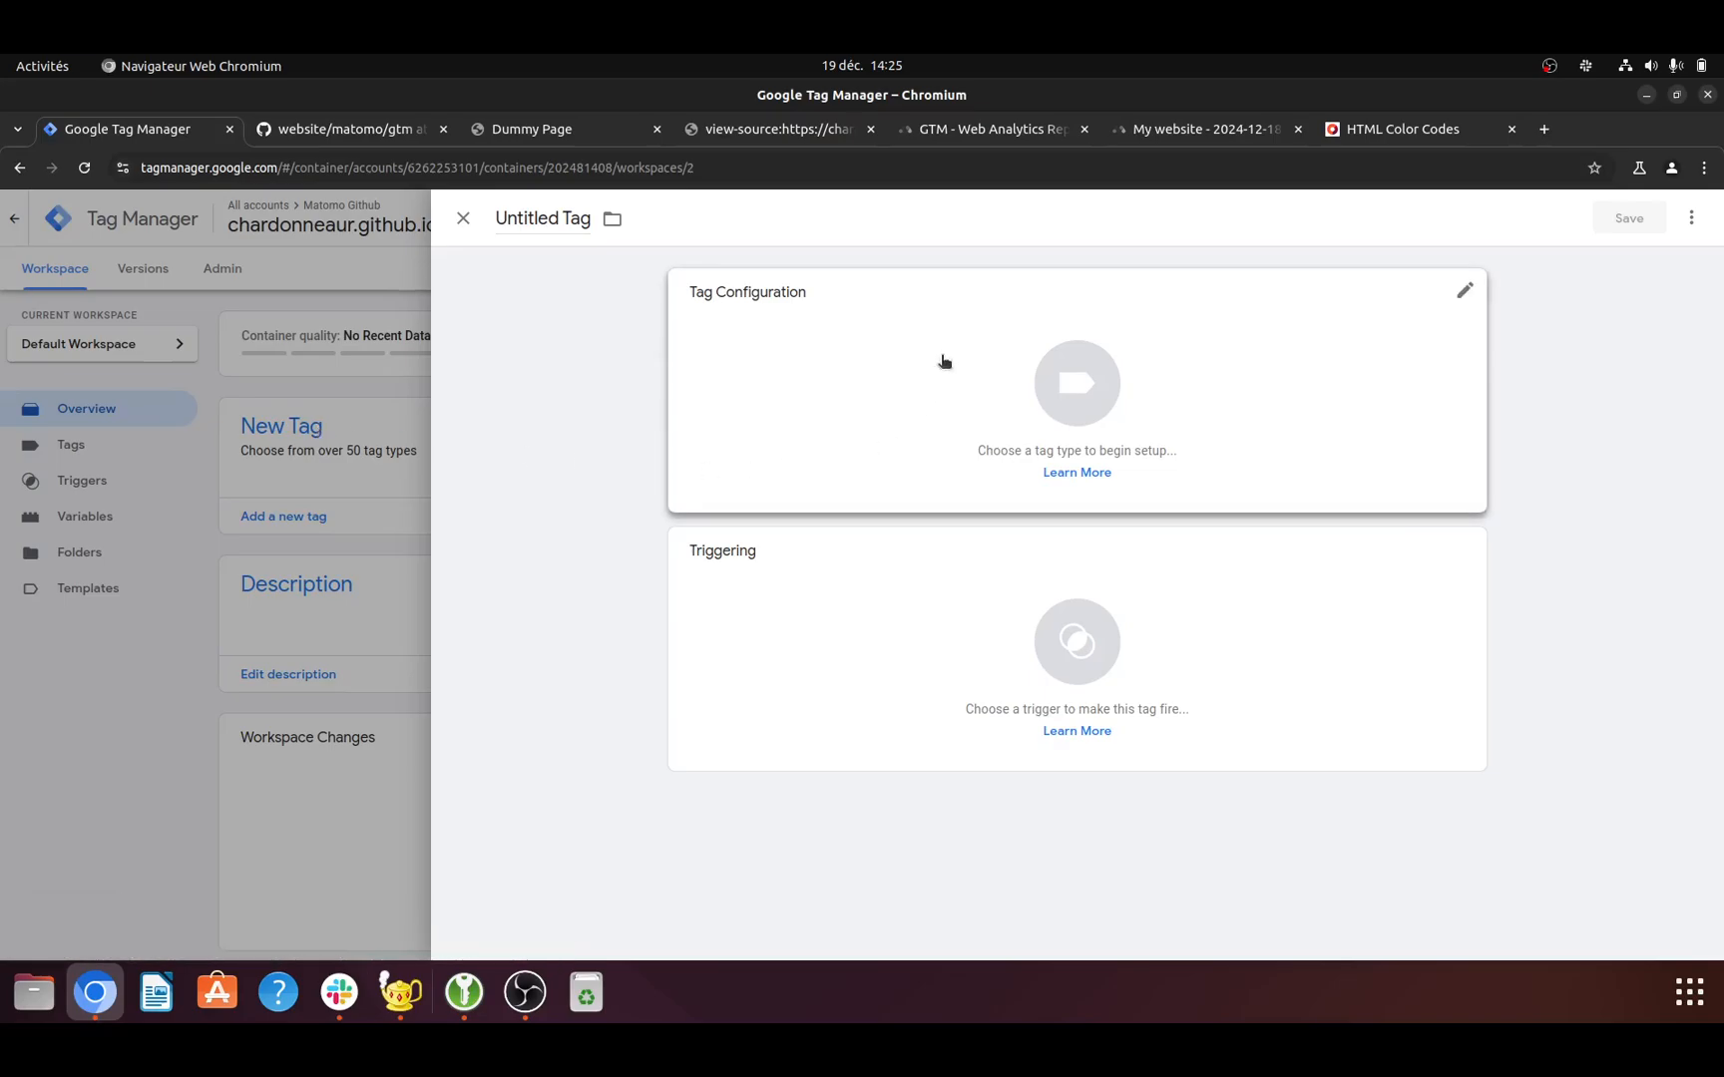
pyautogui.click(576, 224)
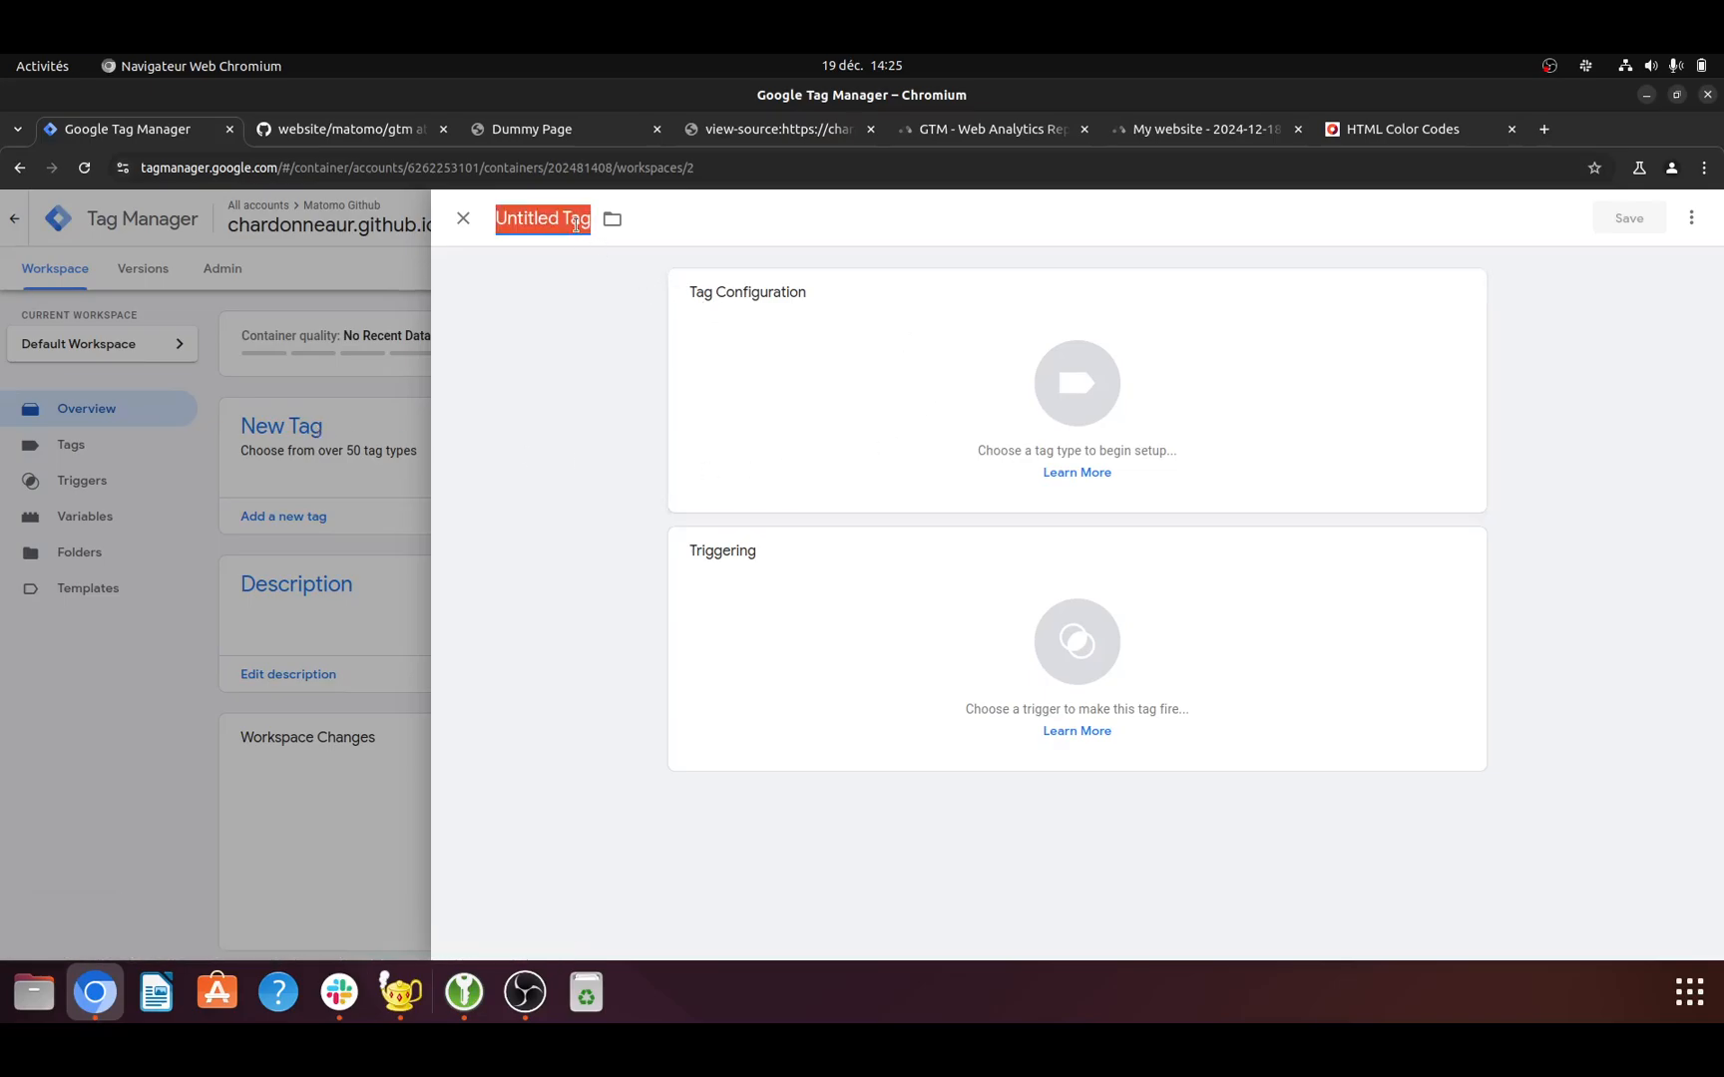
pyautogui.write('Matomo')
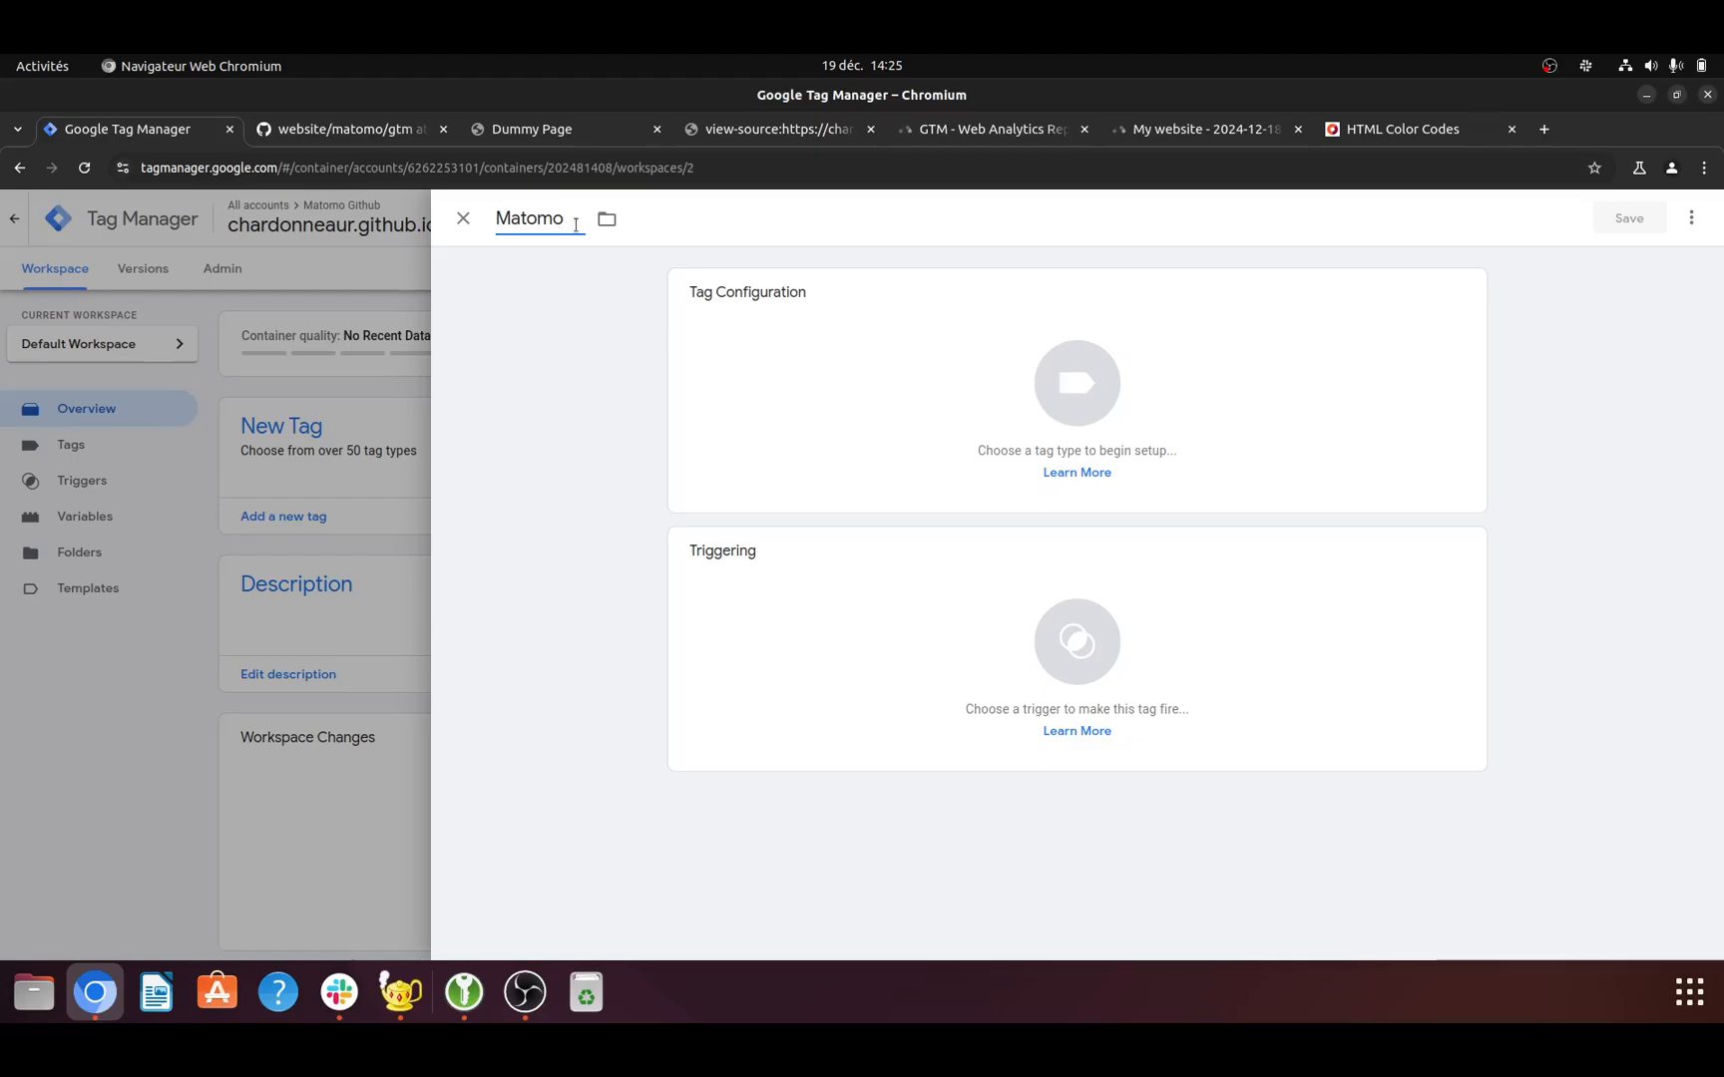
# - Search the built-in tag types and the Community Template Gallery for matomo
pyautogui.click(1085, 385)
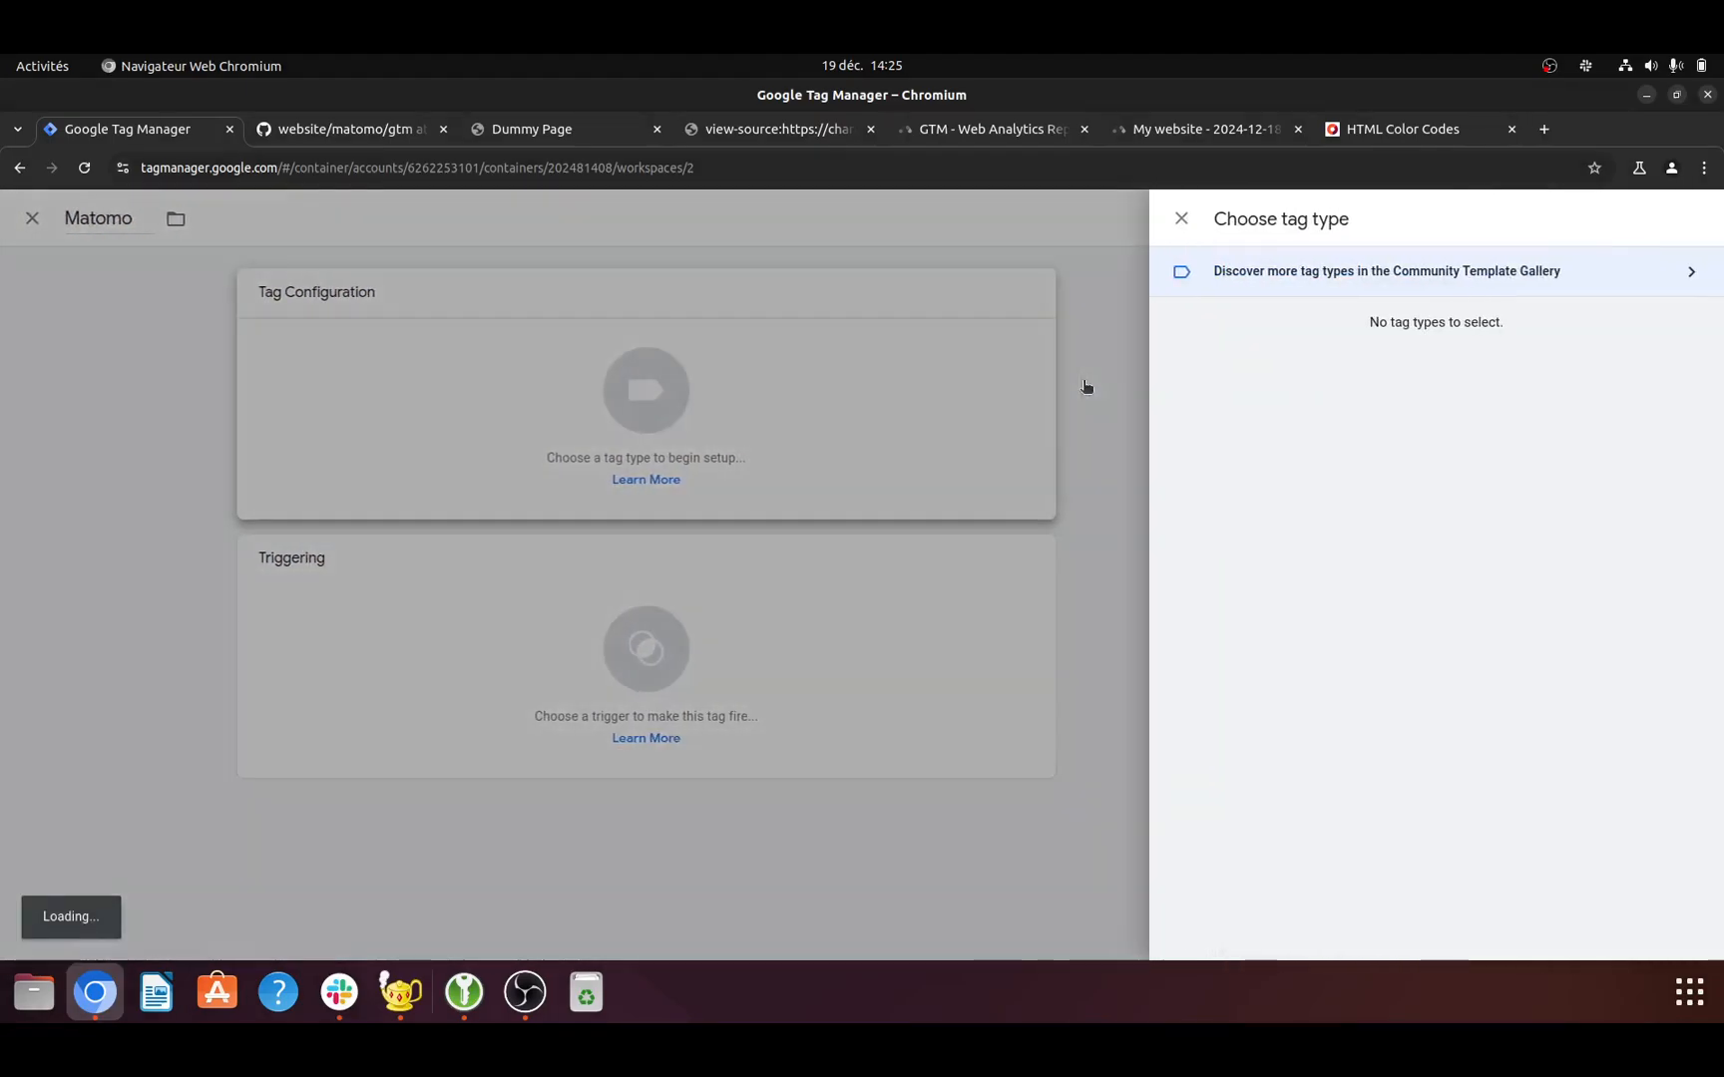
pyautogui.click(1669, 221)
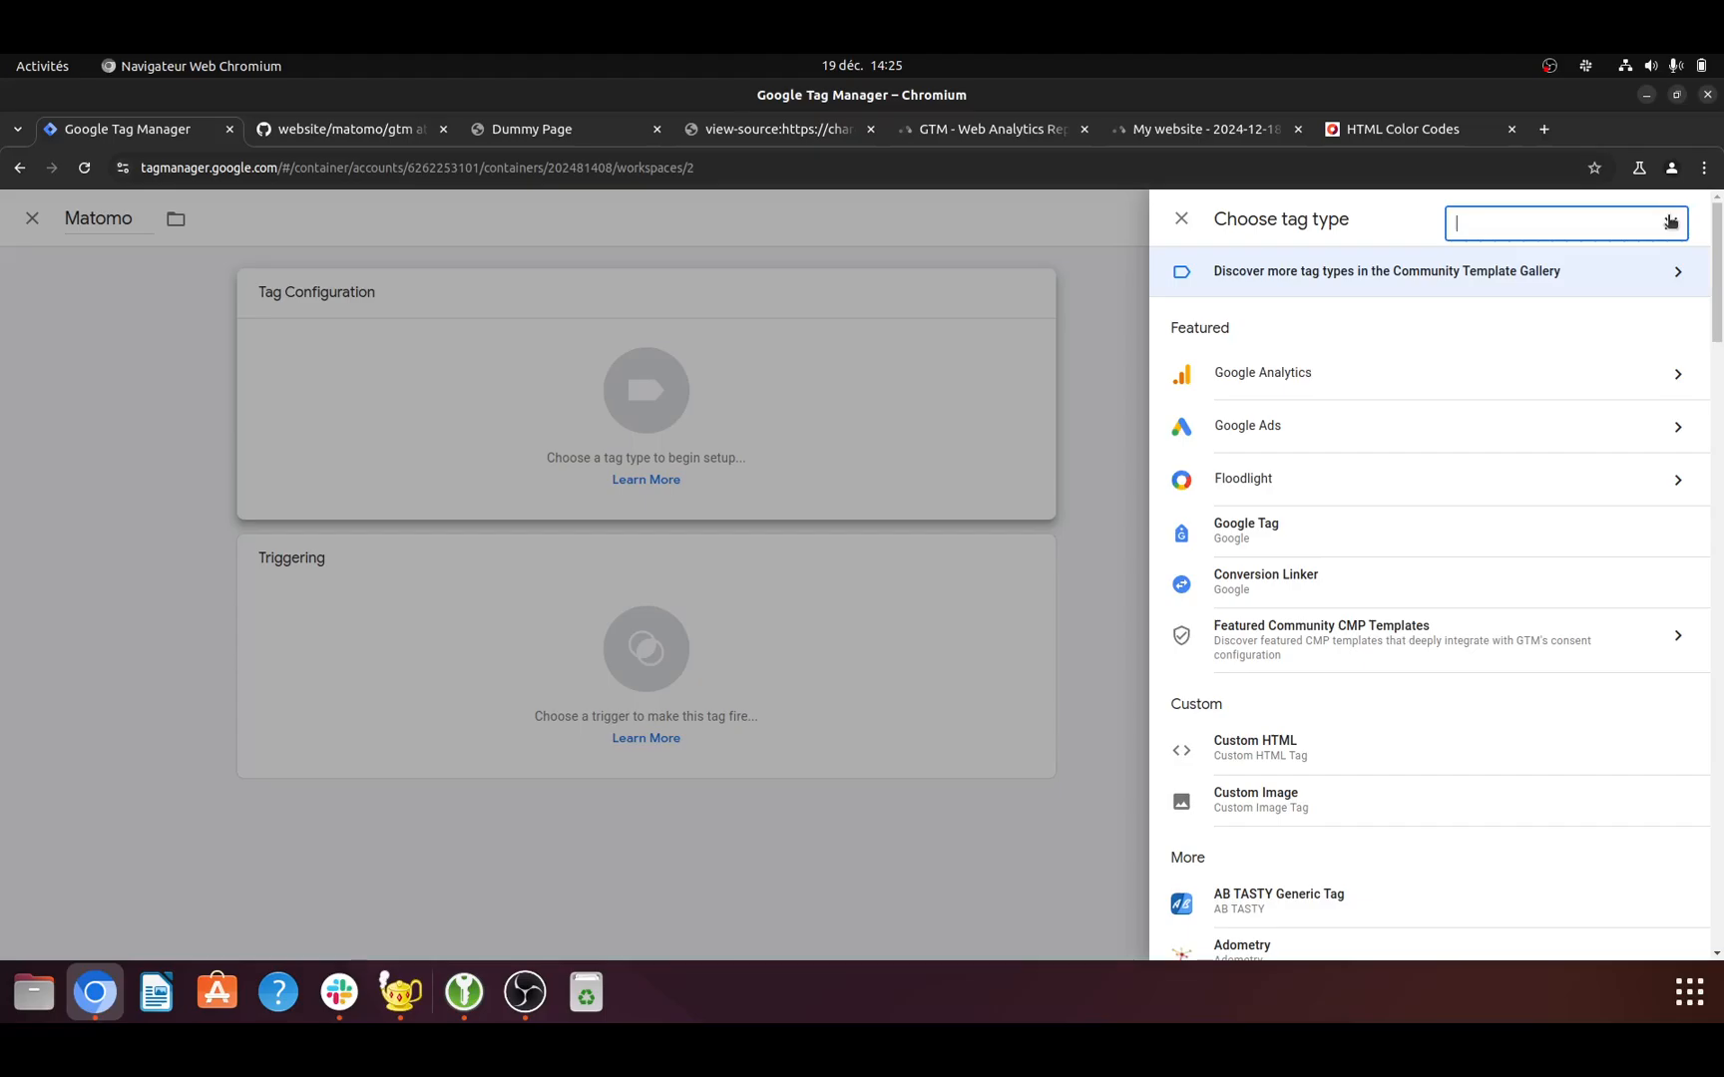
pyautogui.write('matomo')
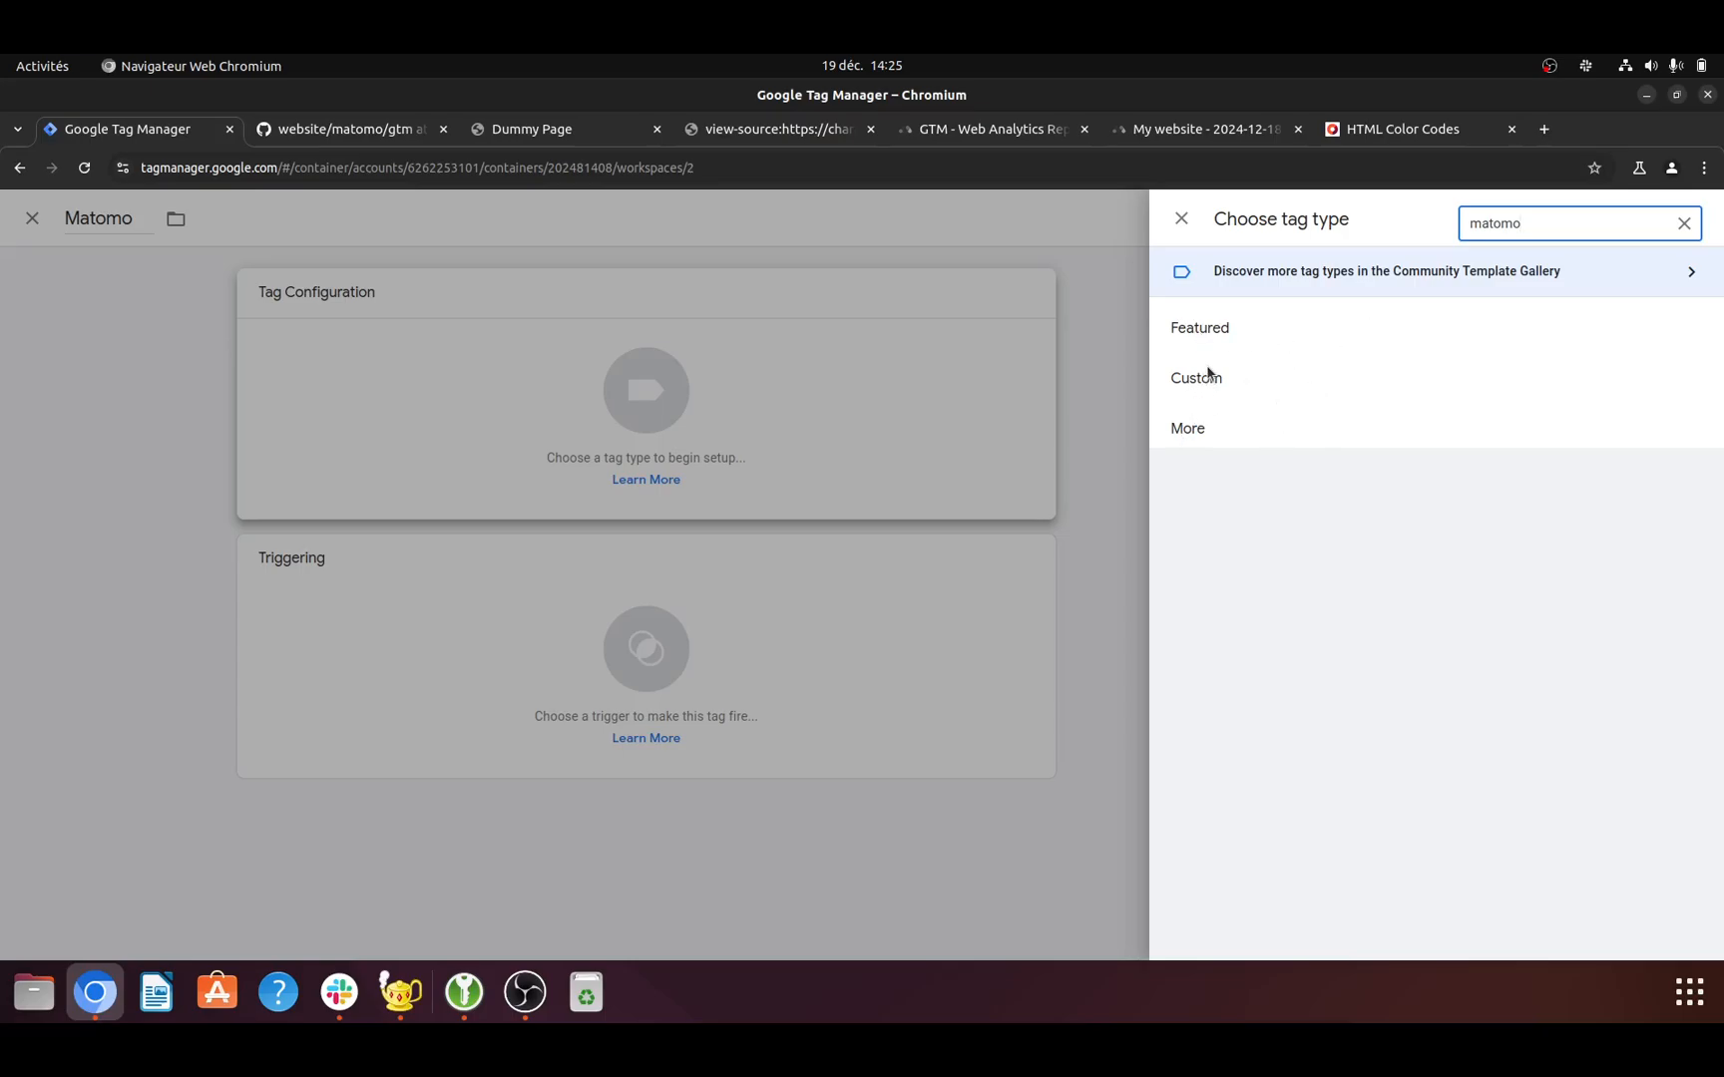
pyautogui.click(1577, 282)
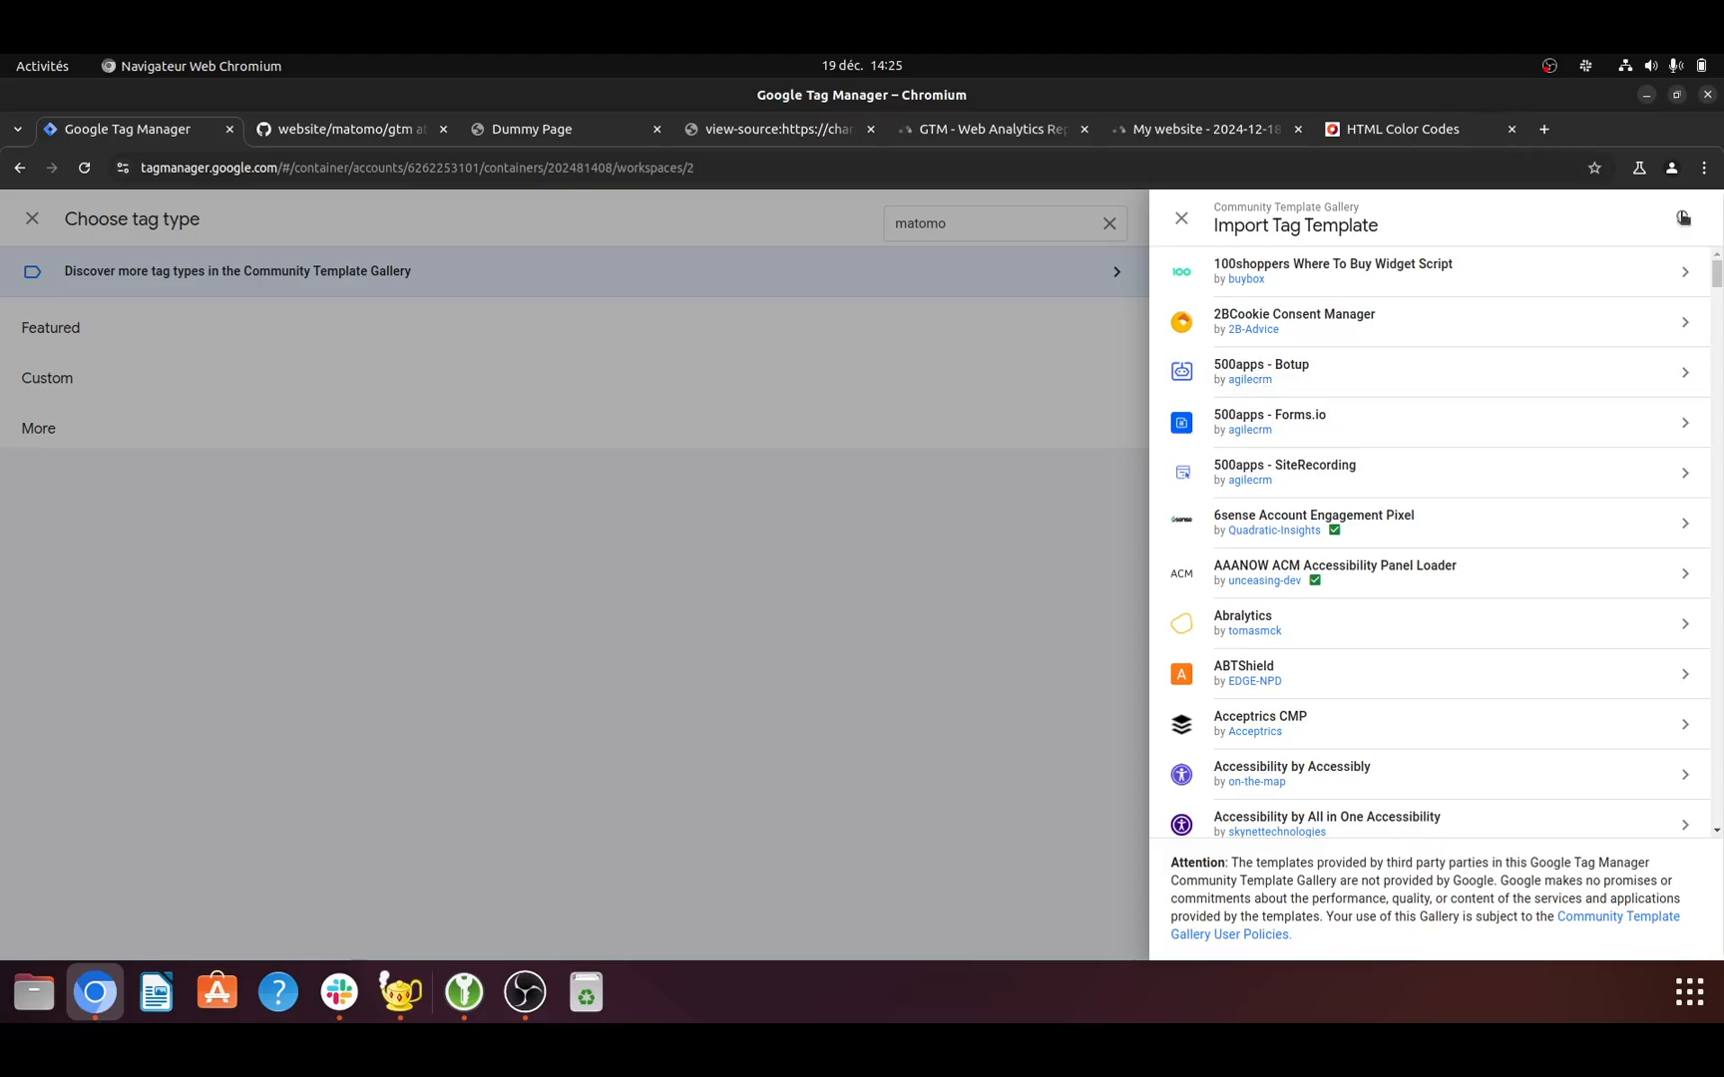
pyautogui.click(1684, 218)
pyautogui.write('ma')
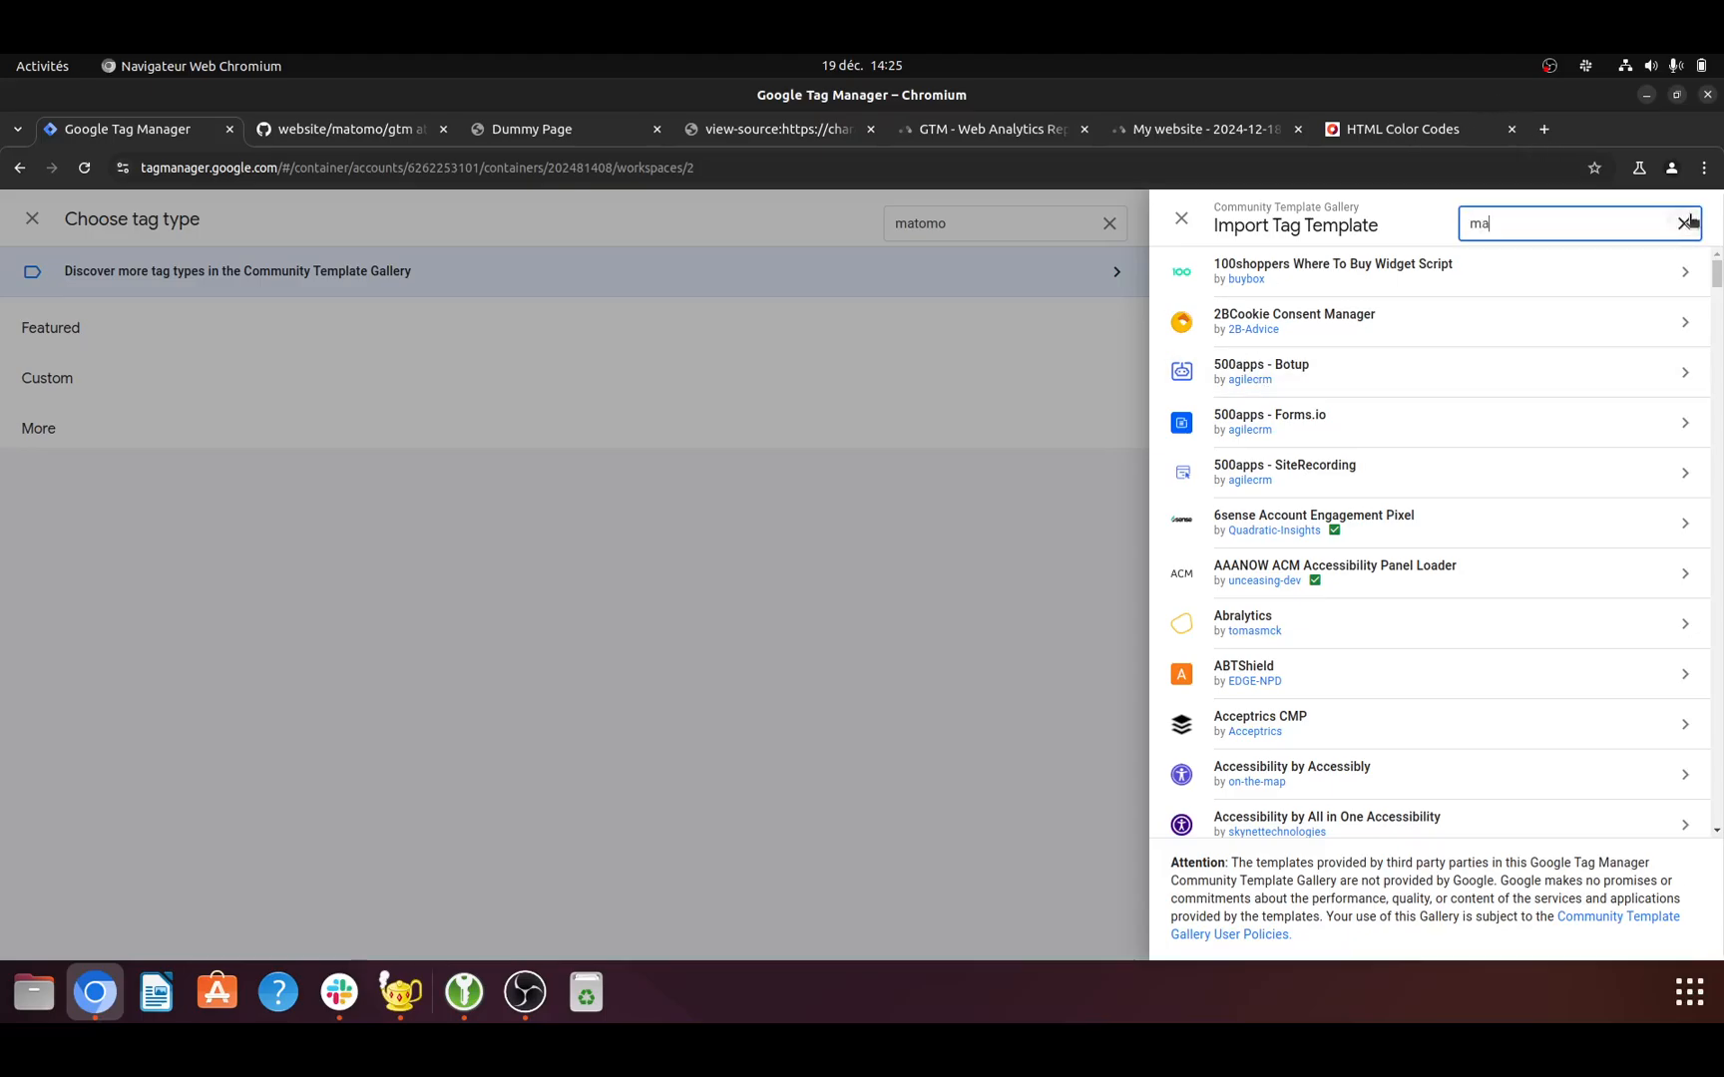
pyautogui.write('tomo')
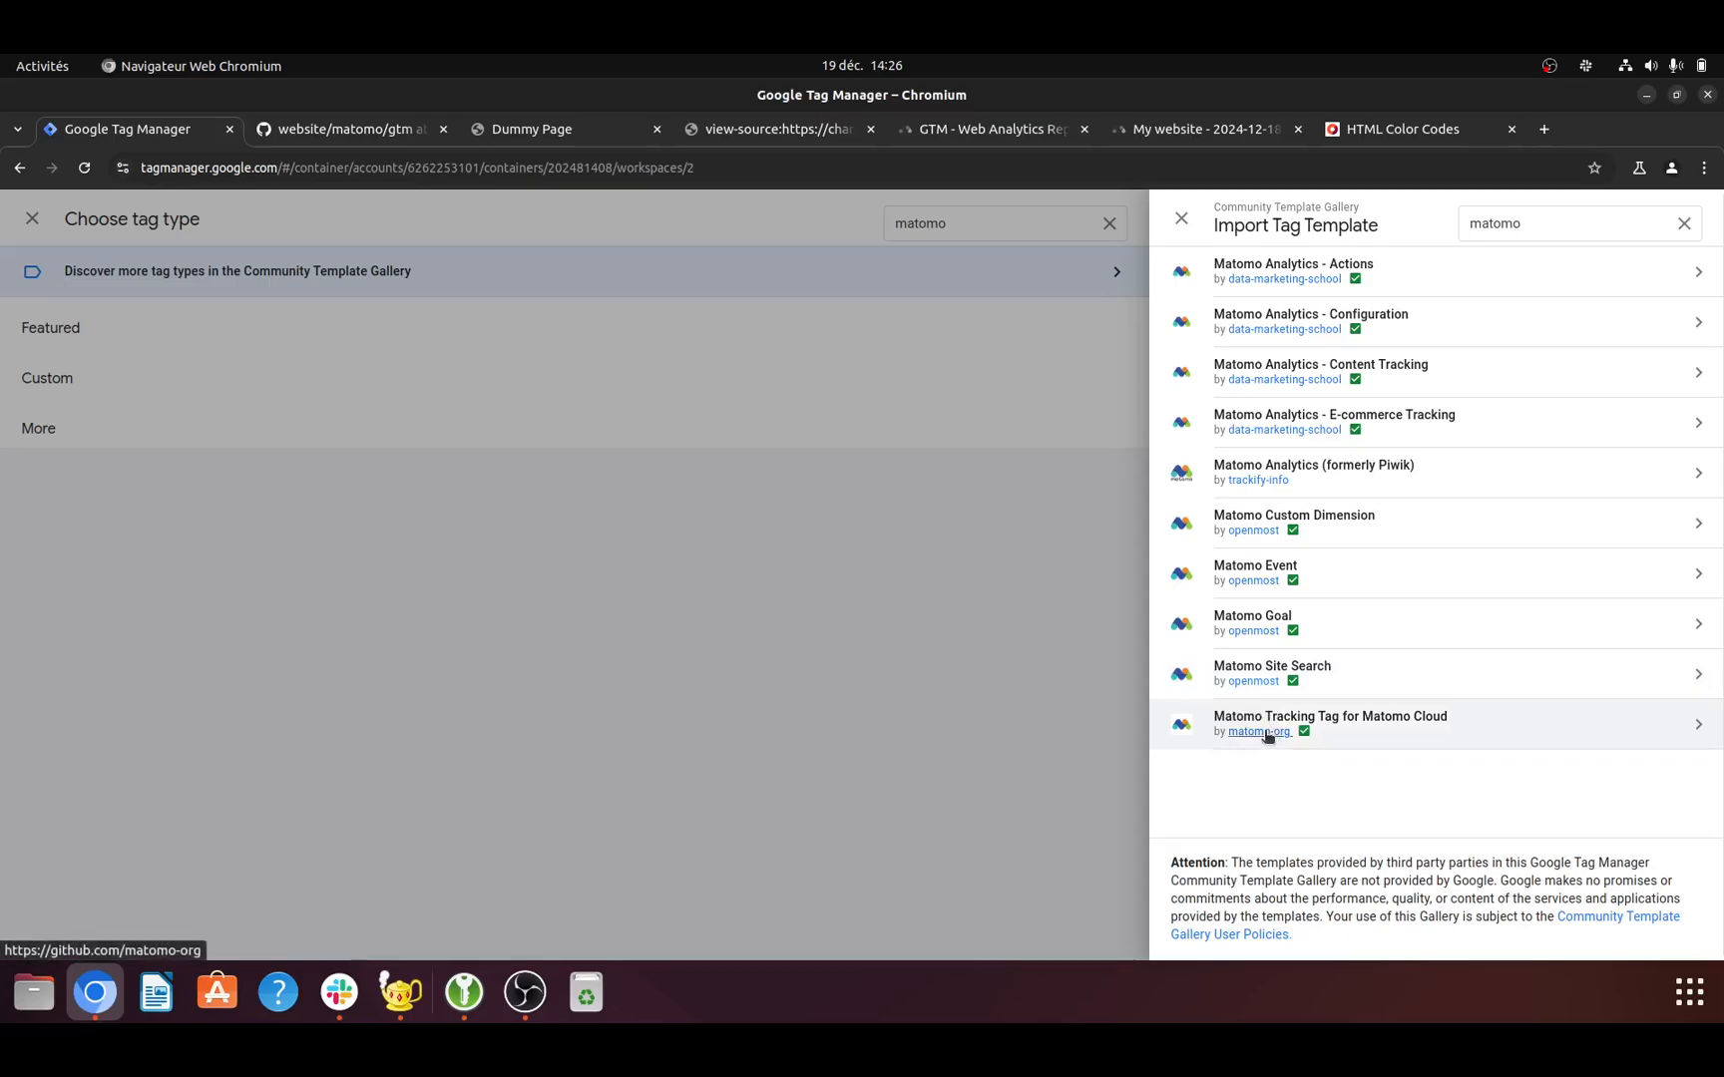
# - Review the script-injection permission of the Matomo Tracking Tag for Matomo Cloud template by matomo-org and add it to the workspace
pyautogui.click(1426, 718)
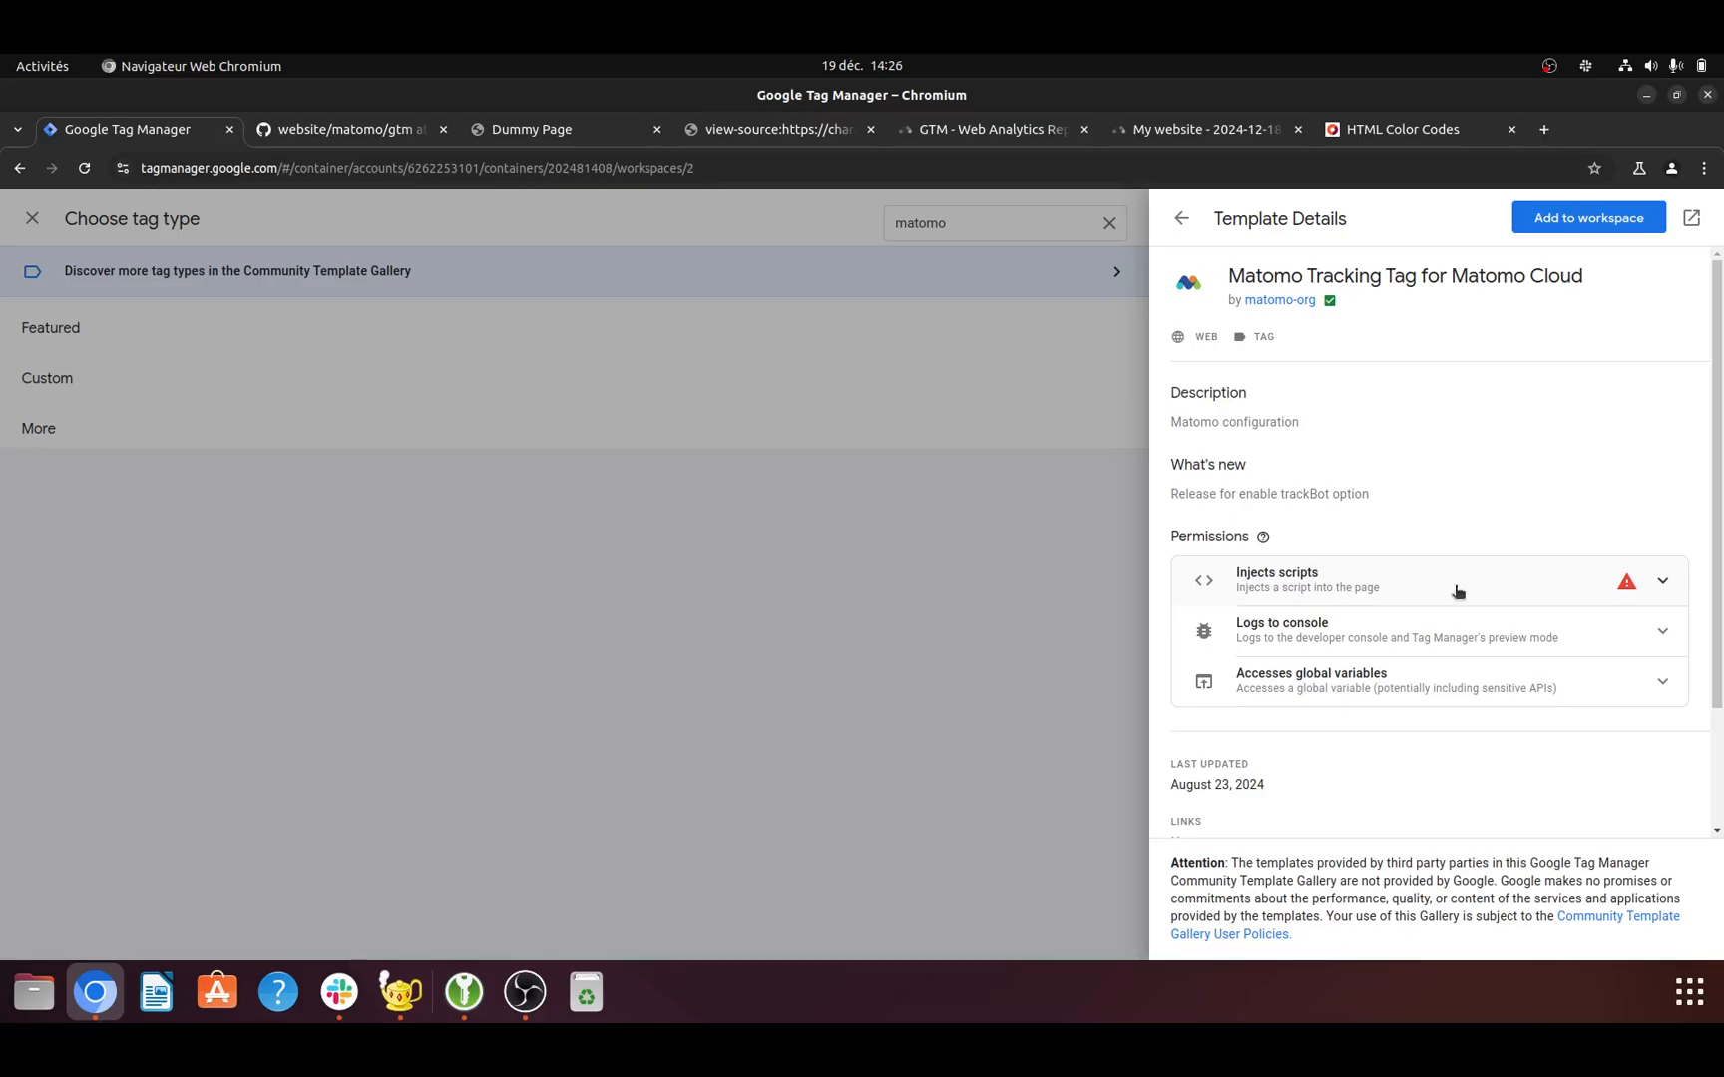
pyautogui.click(1661, 584)
pyautogui.click(1661, 584)
pyautogui.scroll(-2, 1362, 689)
pyautogui.scroll(3, 1376, 746)
pyautogui.click(1587, 218)
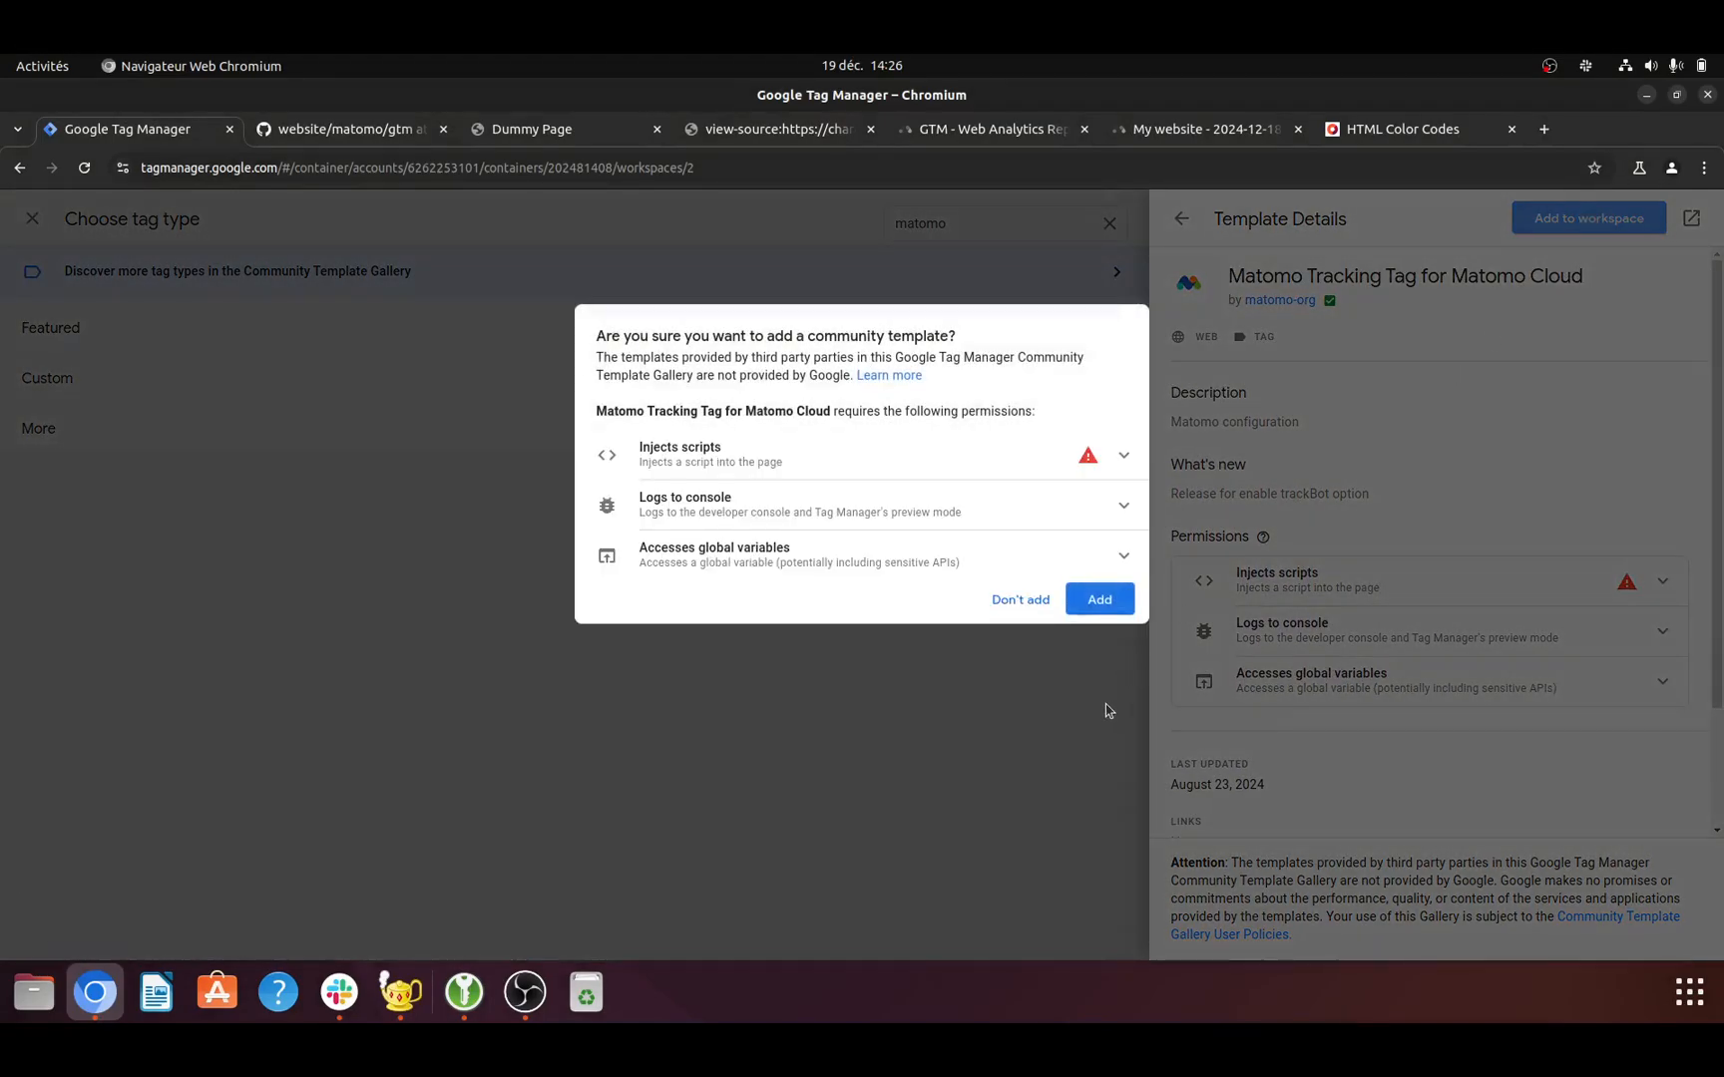
pyautogui.click(1125, 459)
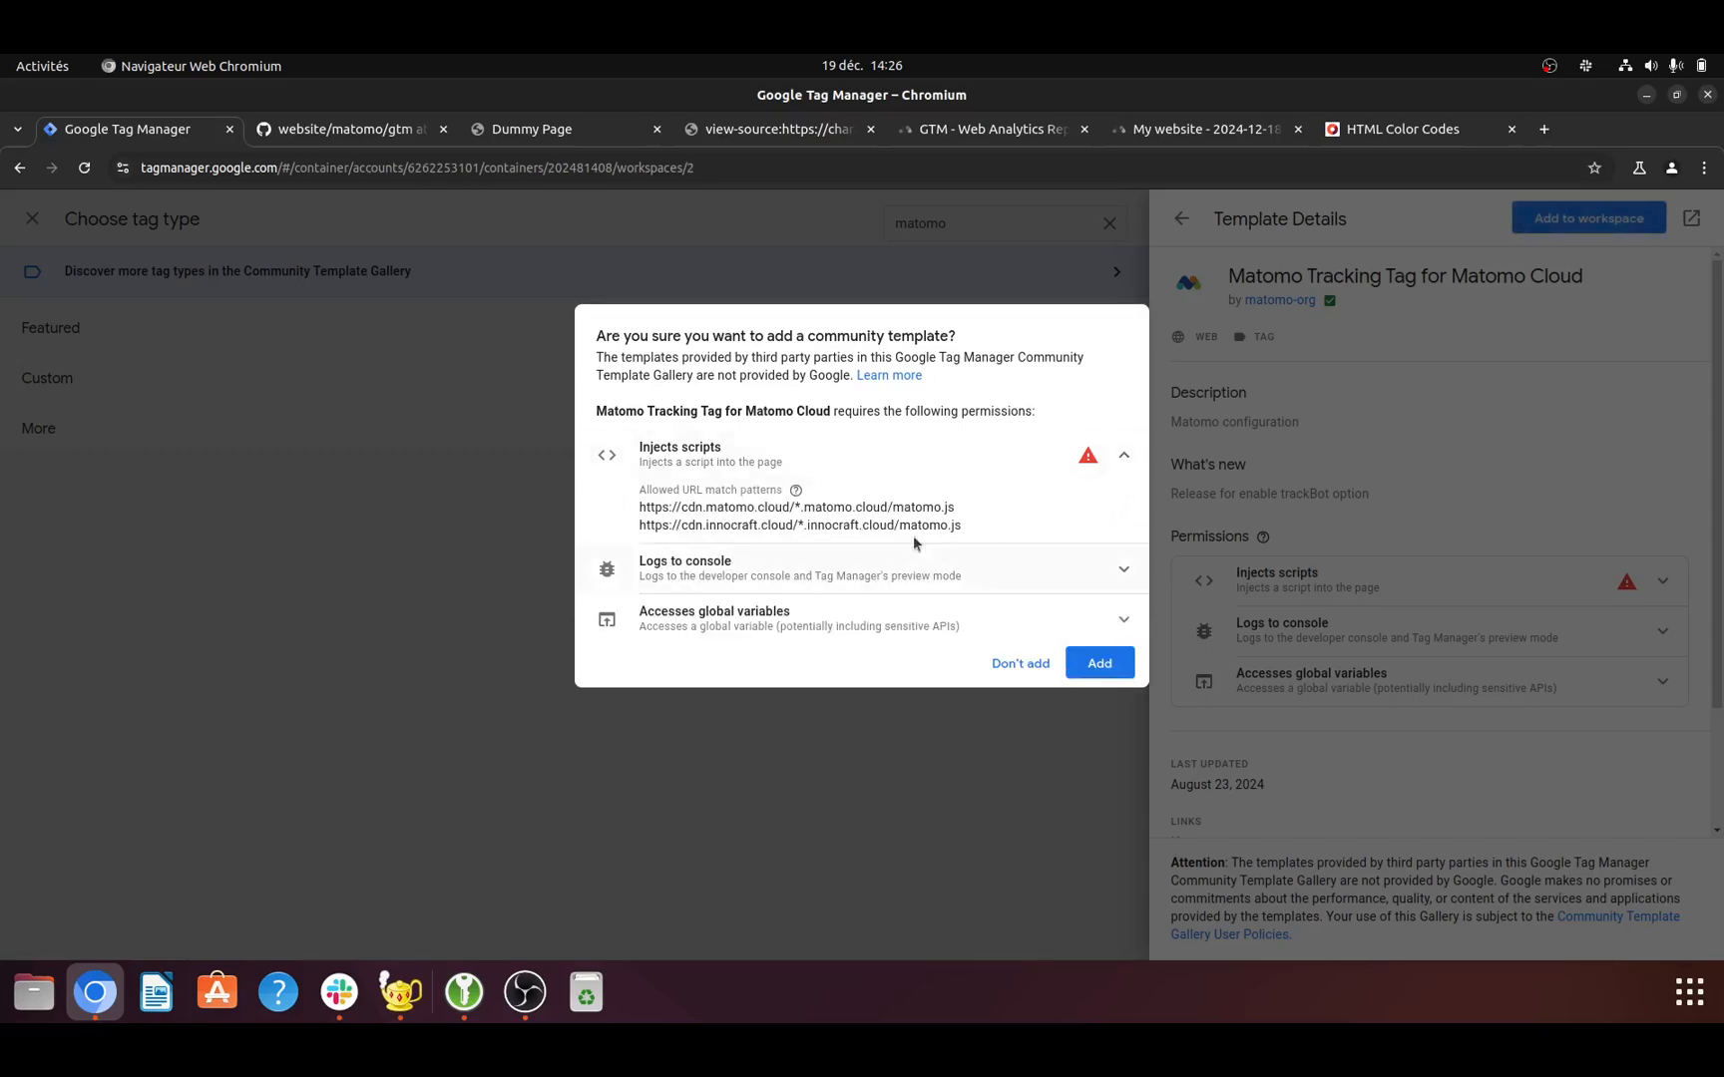
pyautogui.moveTo(1085, 462)
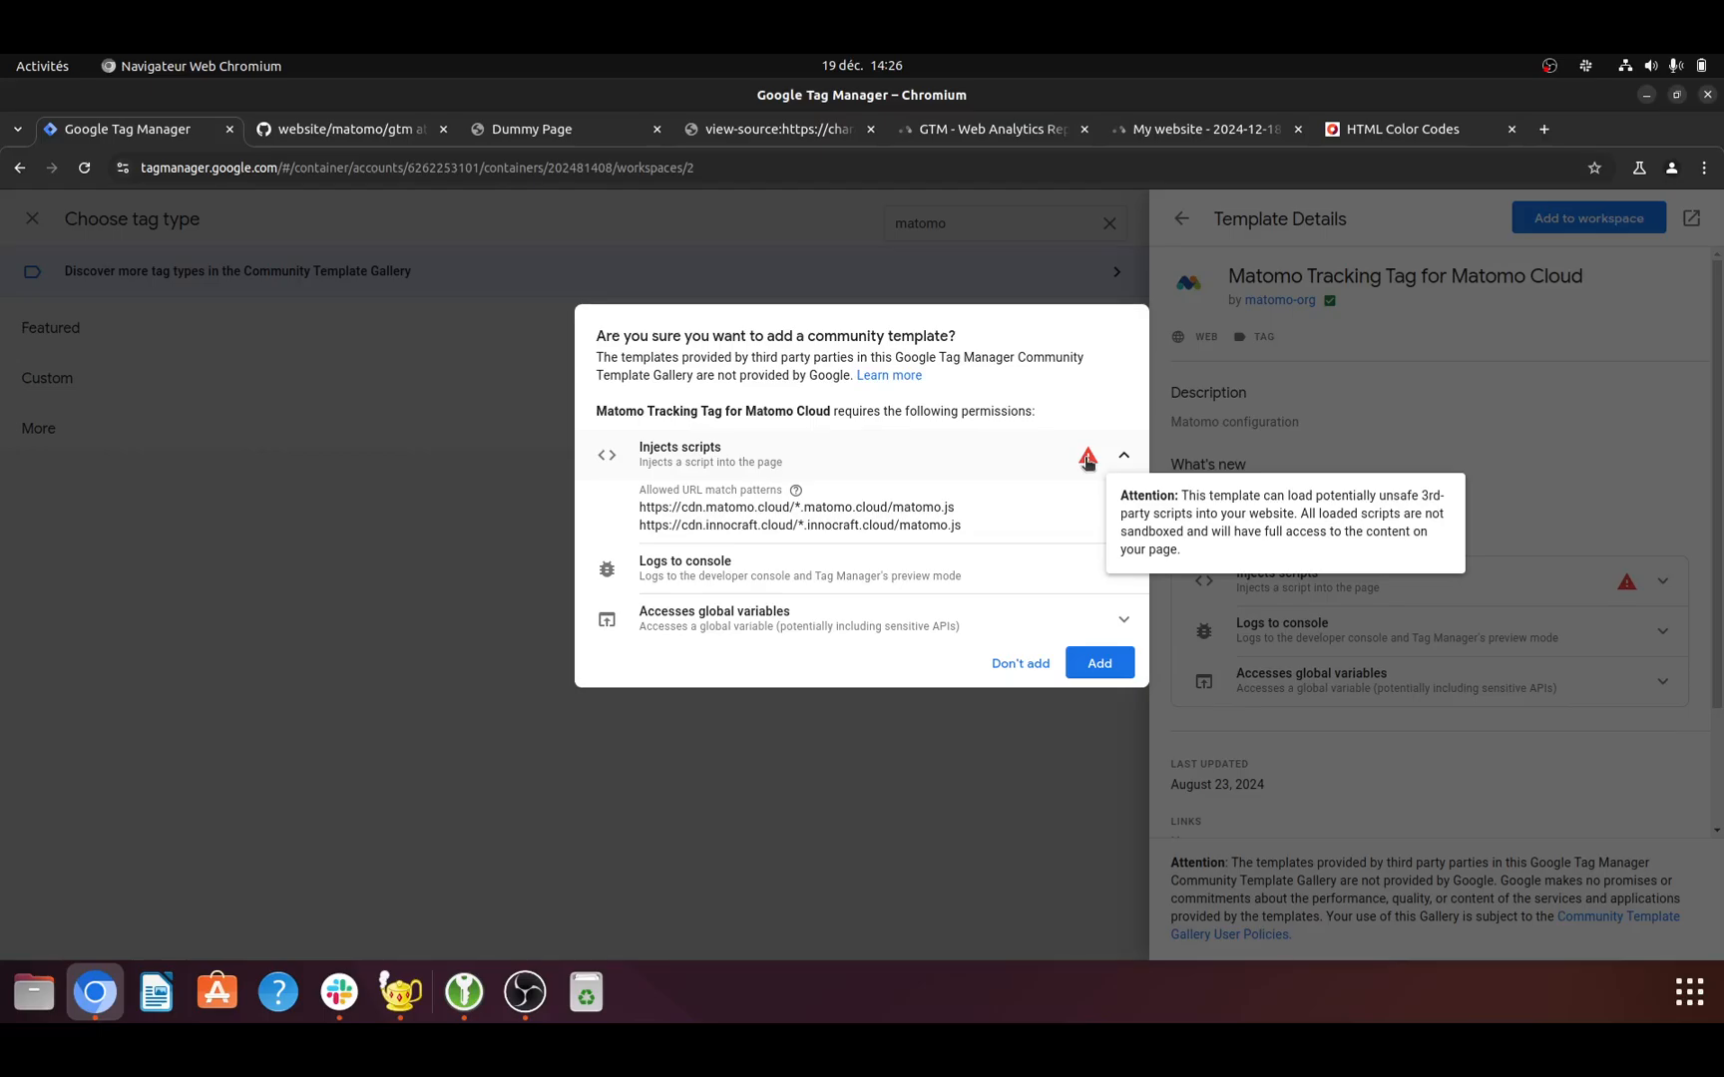
pyautogui.click(1107, 670)
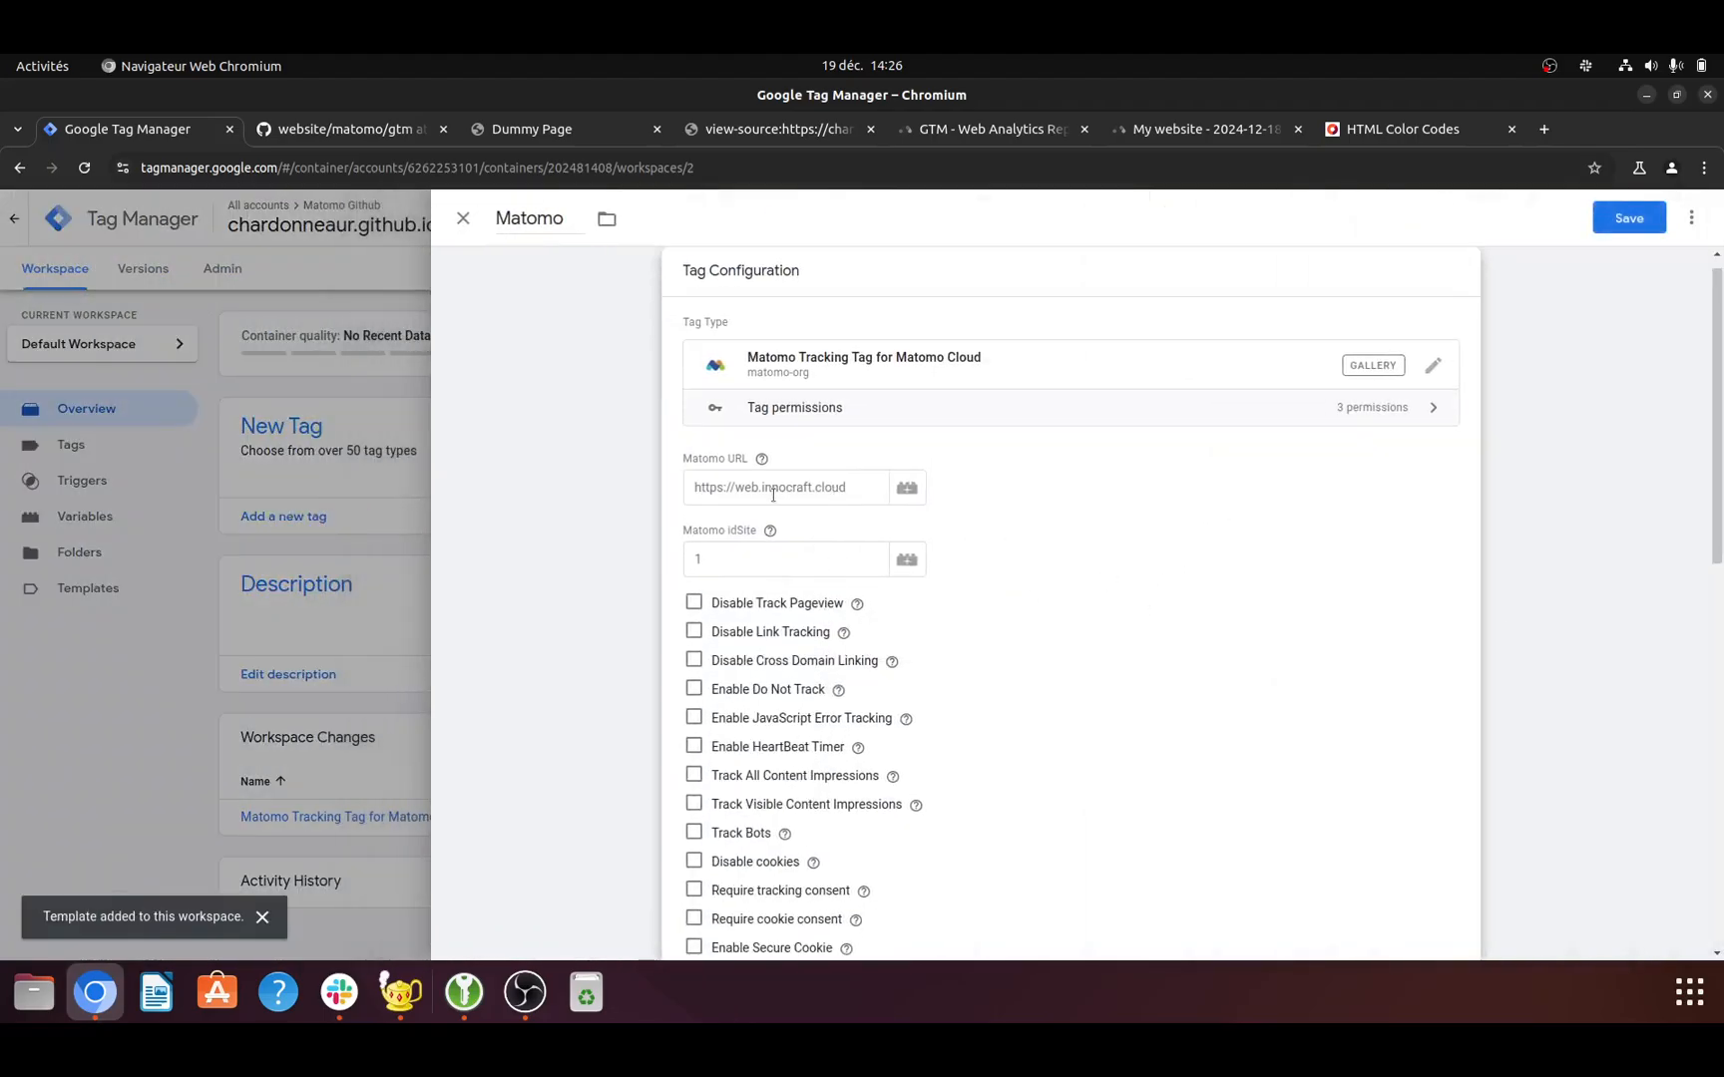
# - Set the tag's Matomo URL to the https address of the account's own matomo.cloud instance
pyautogui.click(774, 495)
pyautogui.write('https:')
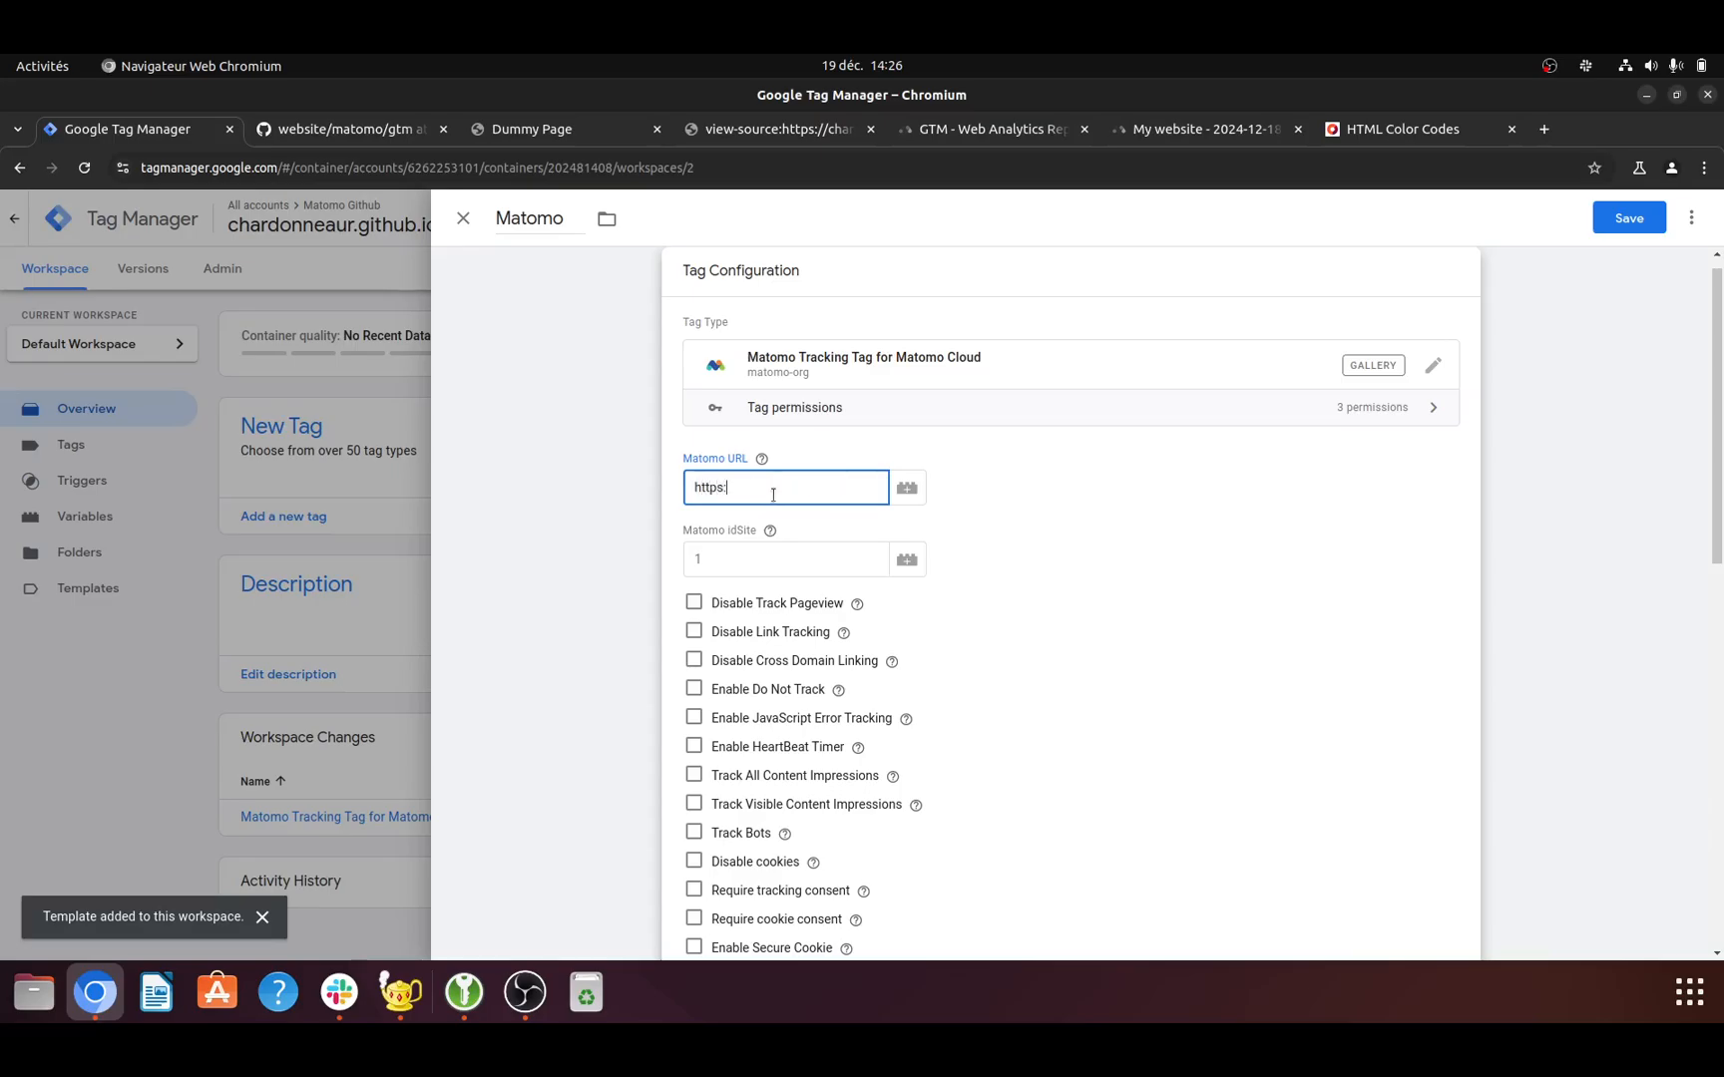
pyautogui.write('//ronanchardo')
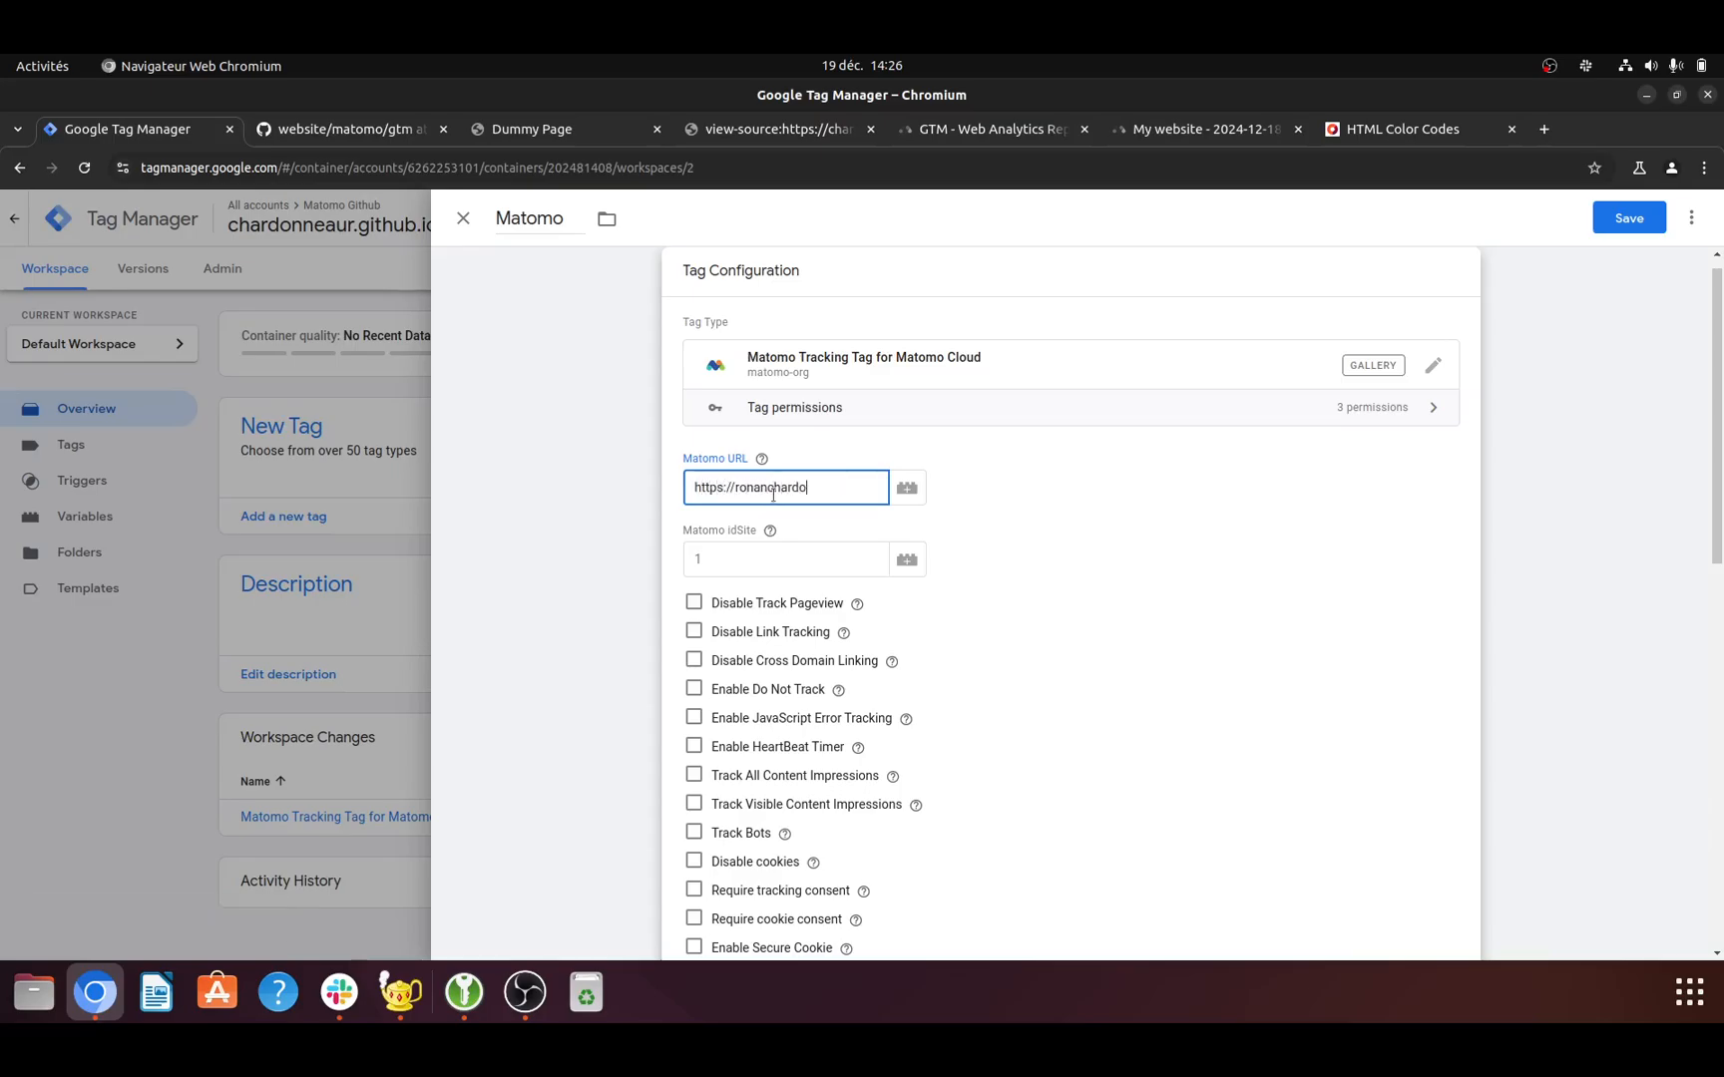
pyautogui.write('nneau.matomo.cloud')
# - Check the GTM website's site ID in Matomo and set the tag's Matomo idSite to 136
pyautogui.click(755, 540)
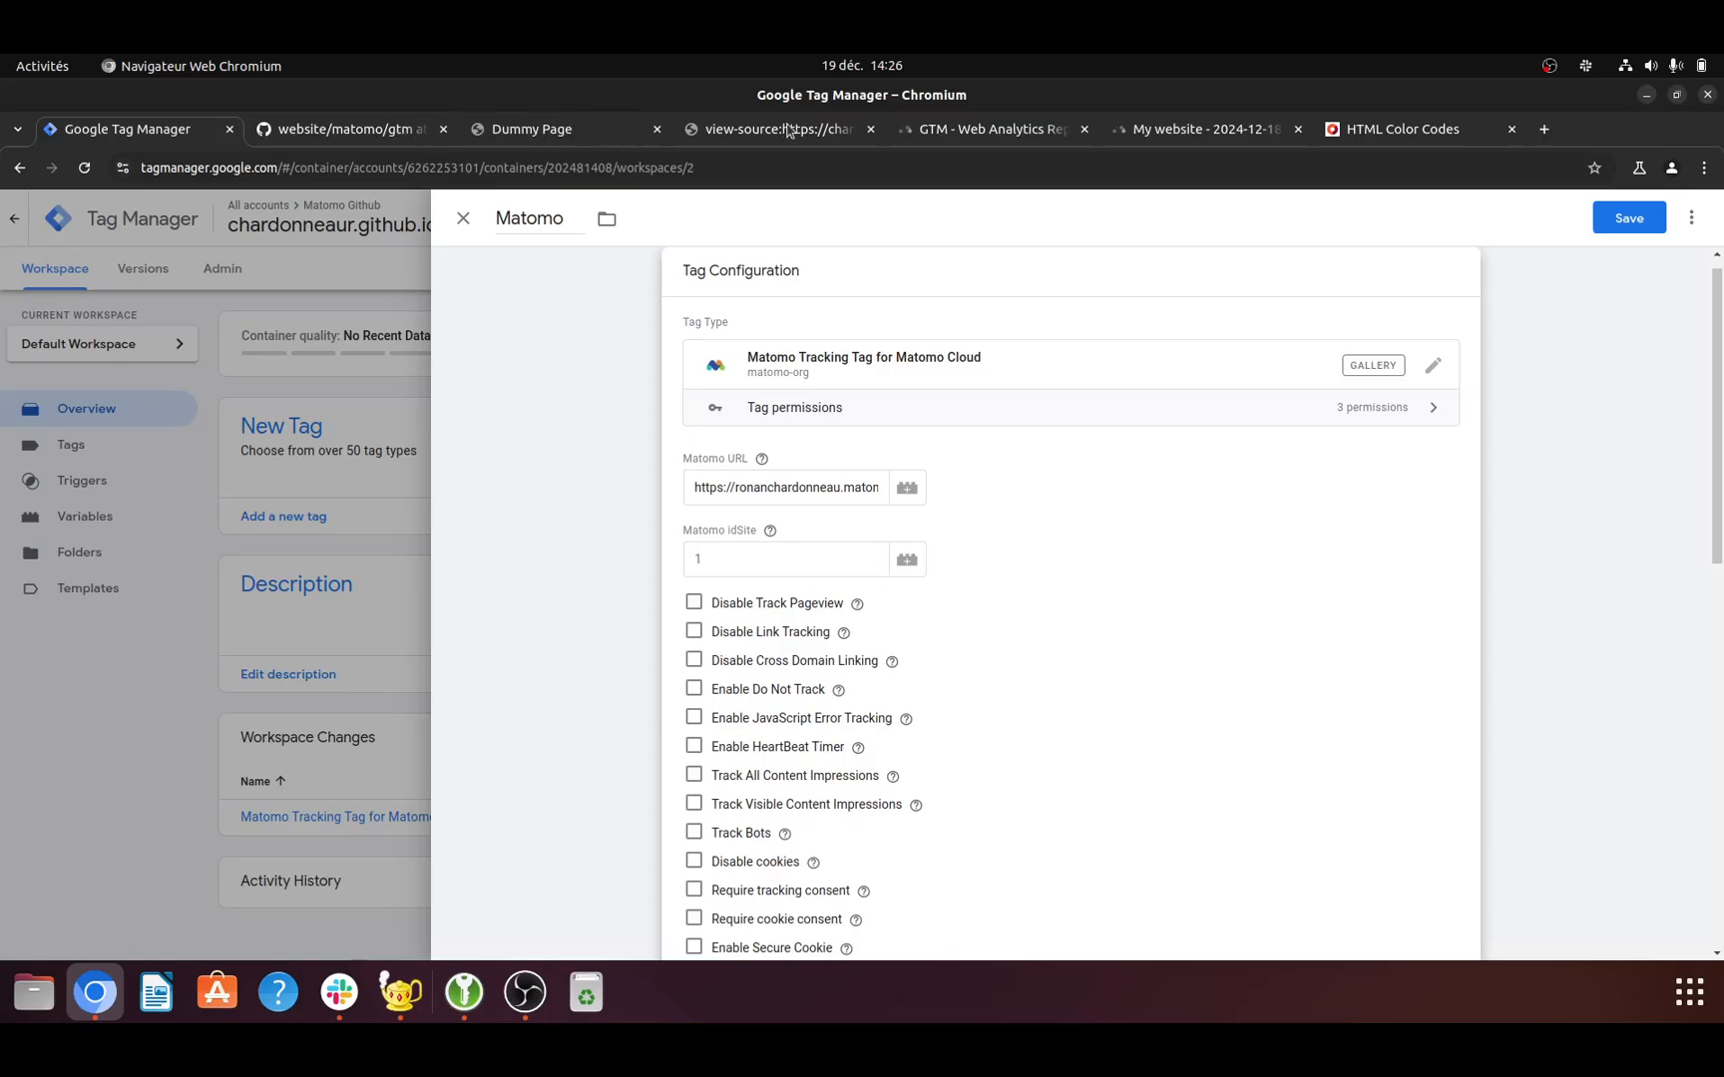
pyautogui.click(954, 130)
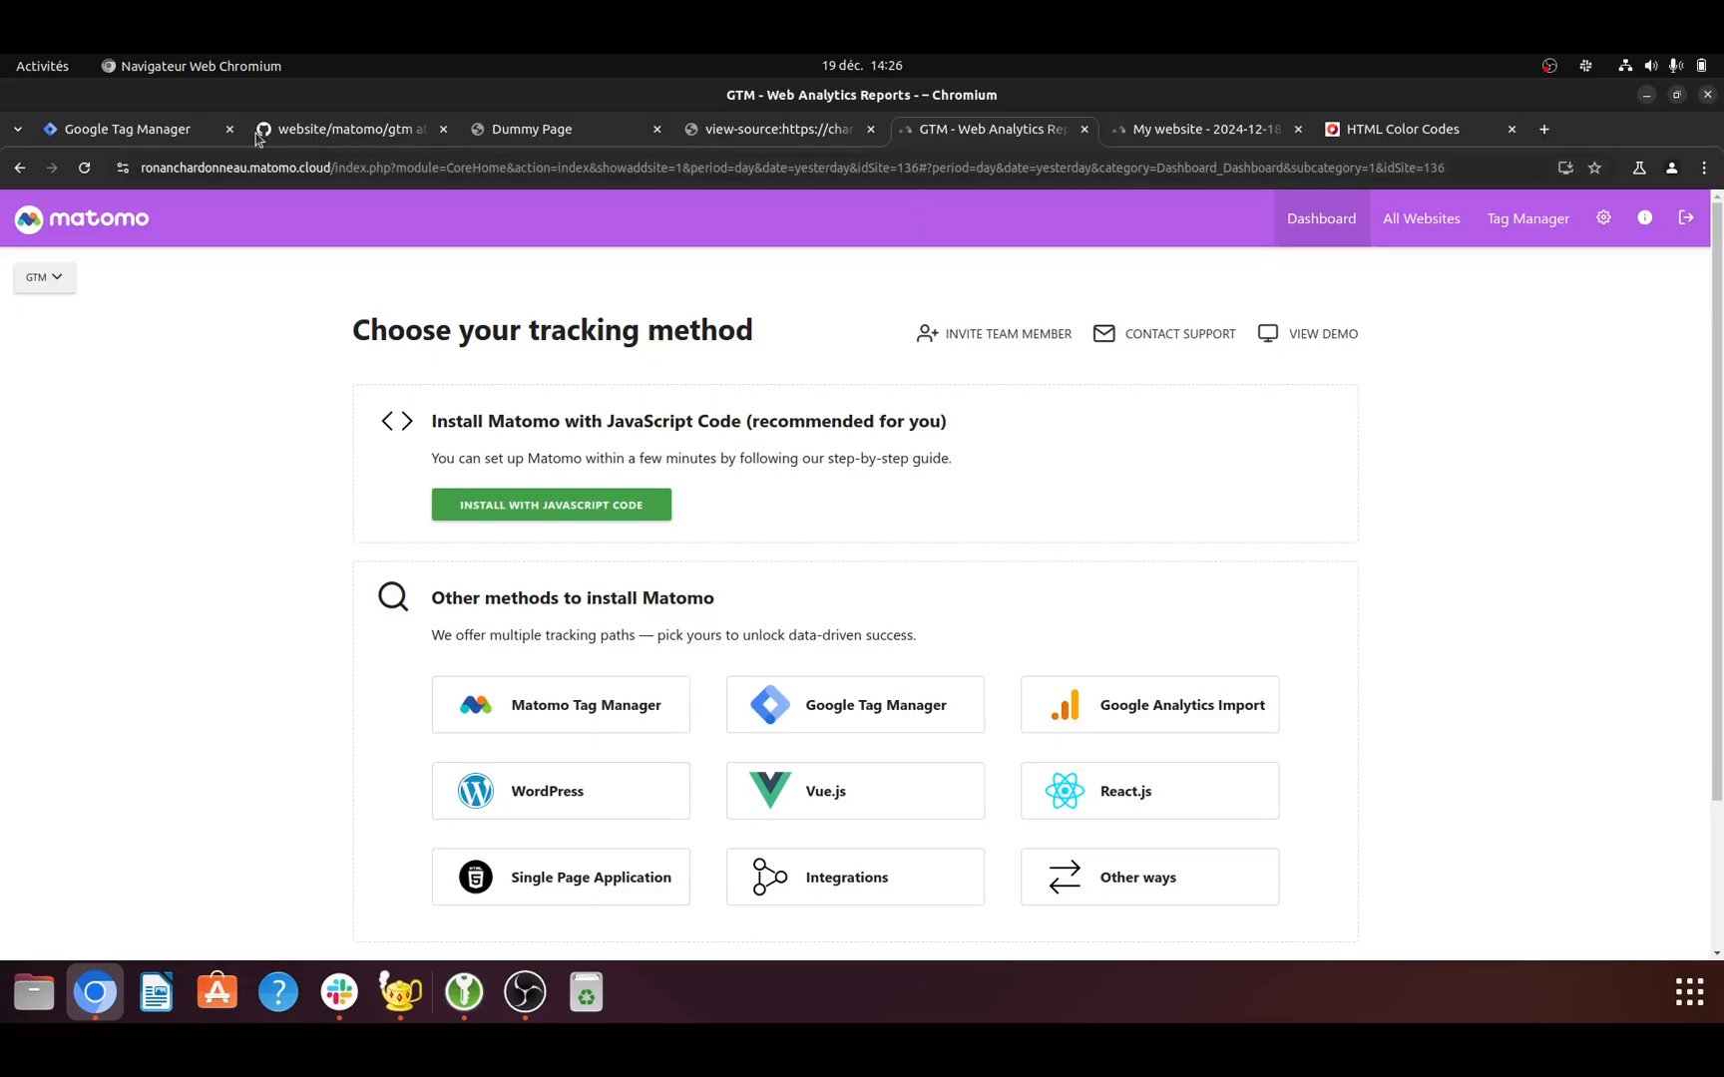
pyautogui.click(170, 128)
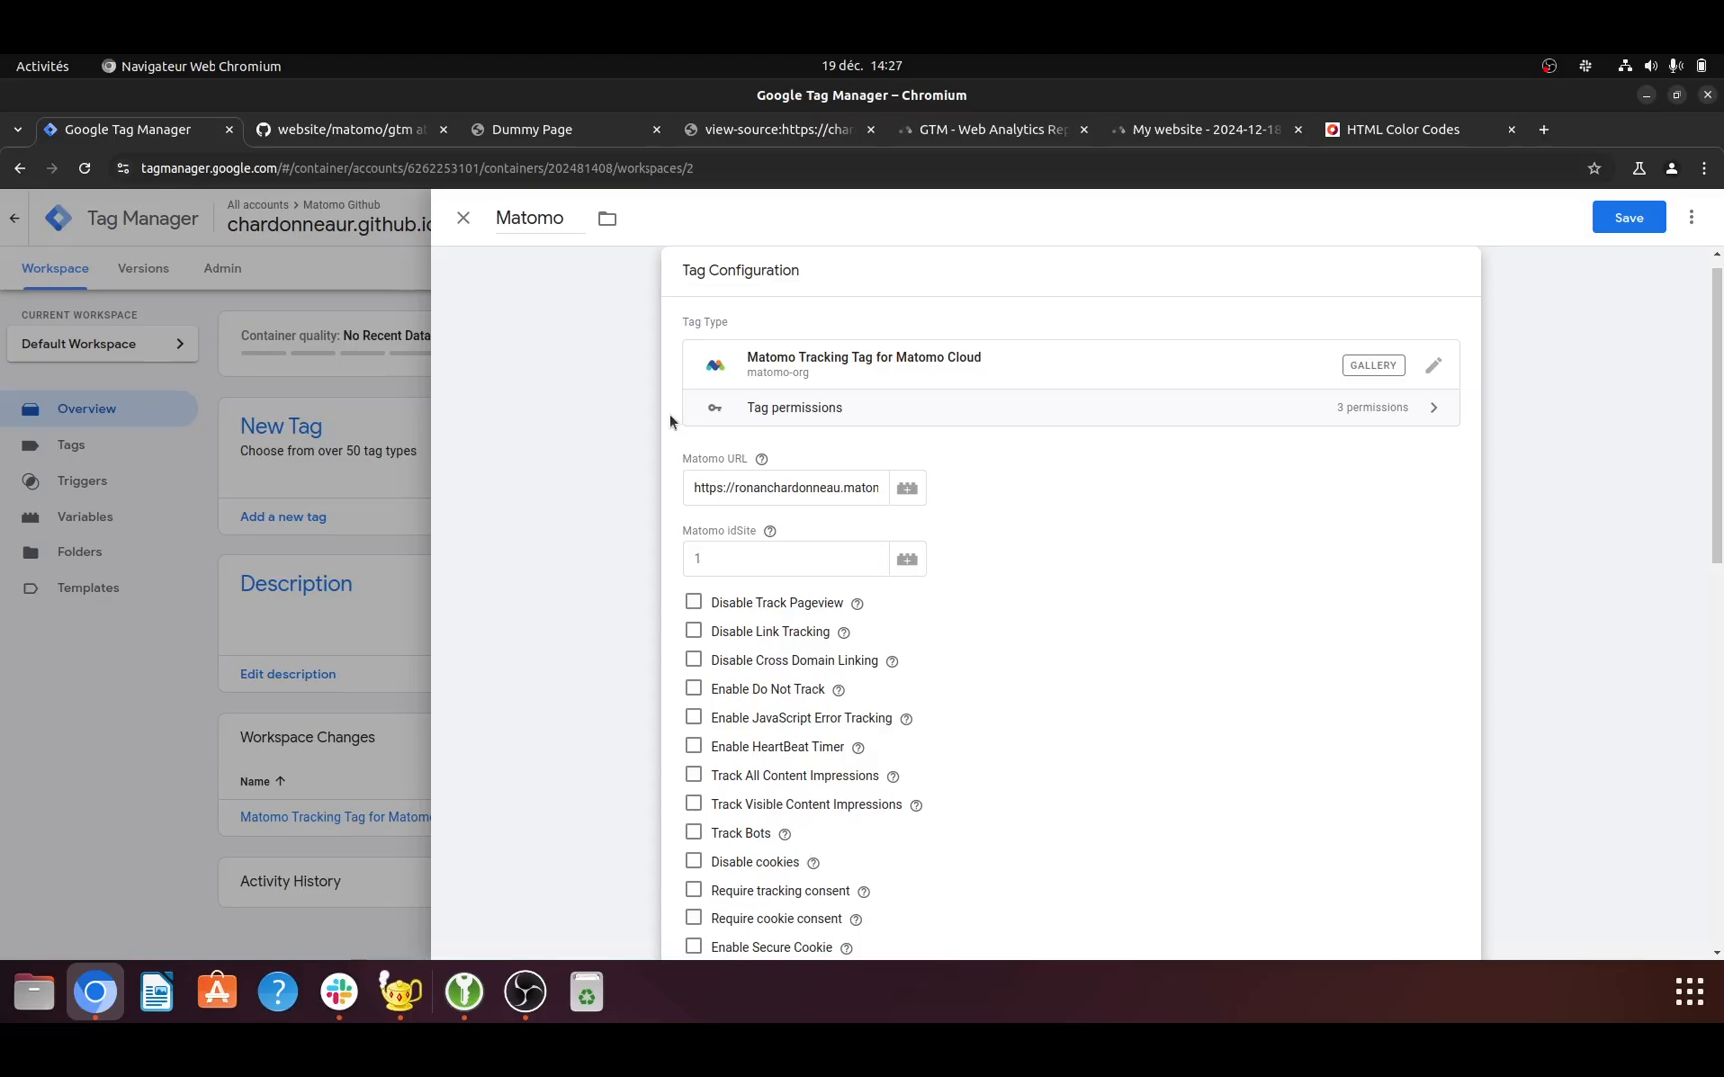
pyautogui.click(713, 553)
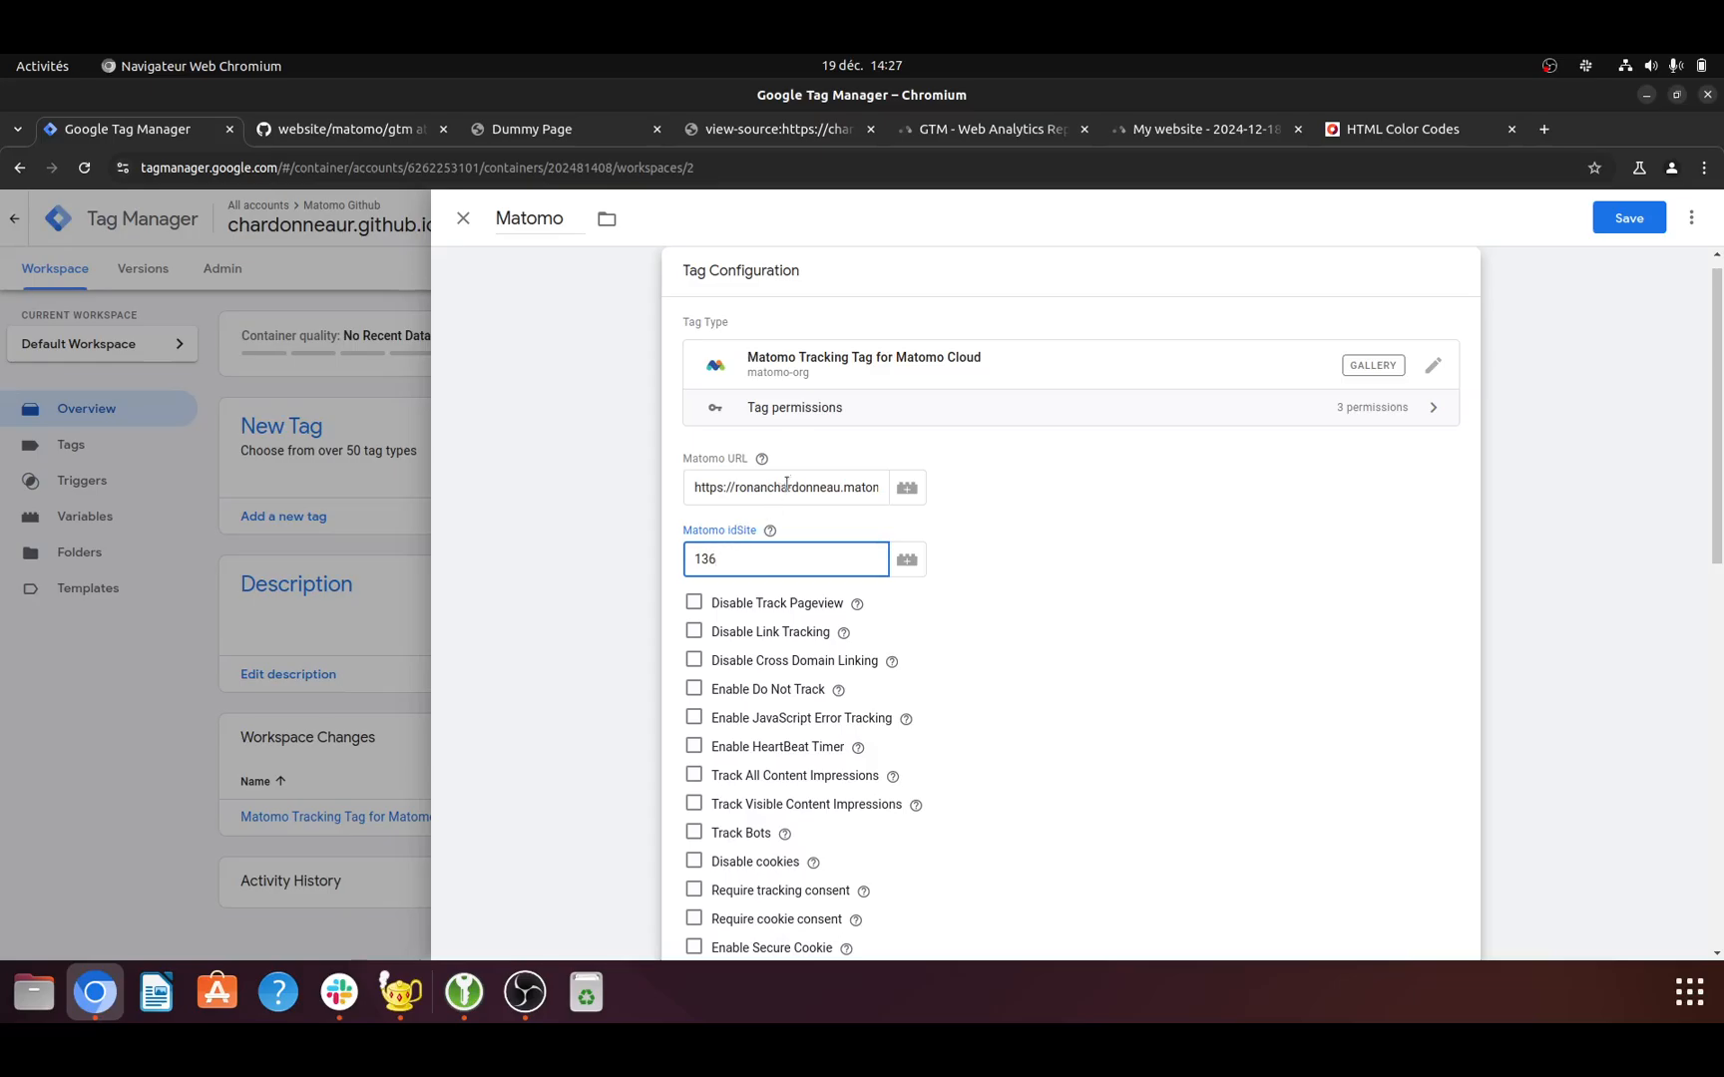
# - Review the Matomo tag's URL and tracking options, set it to fire on the All Pages trigger, and save the tag
pyautogui.click(787, 485)
pyautogui.press('End')
pyautogui.scroll(-6, 791, 482)
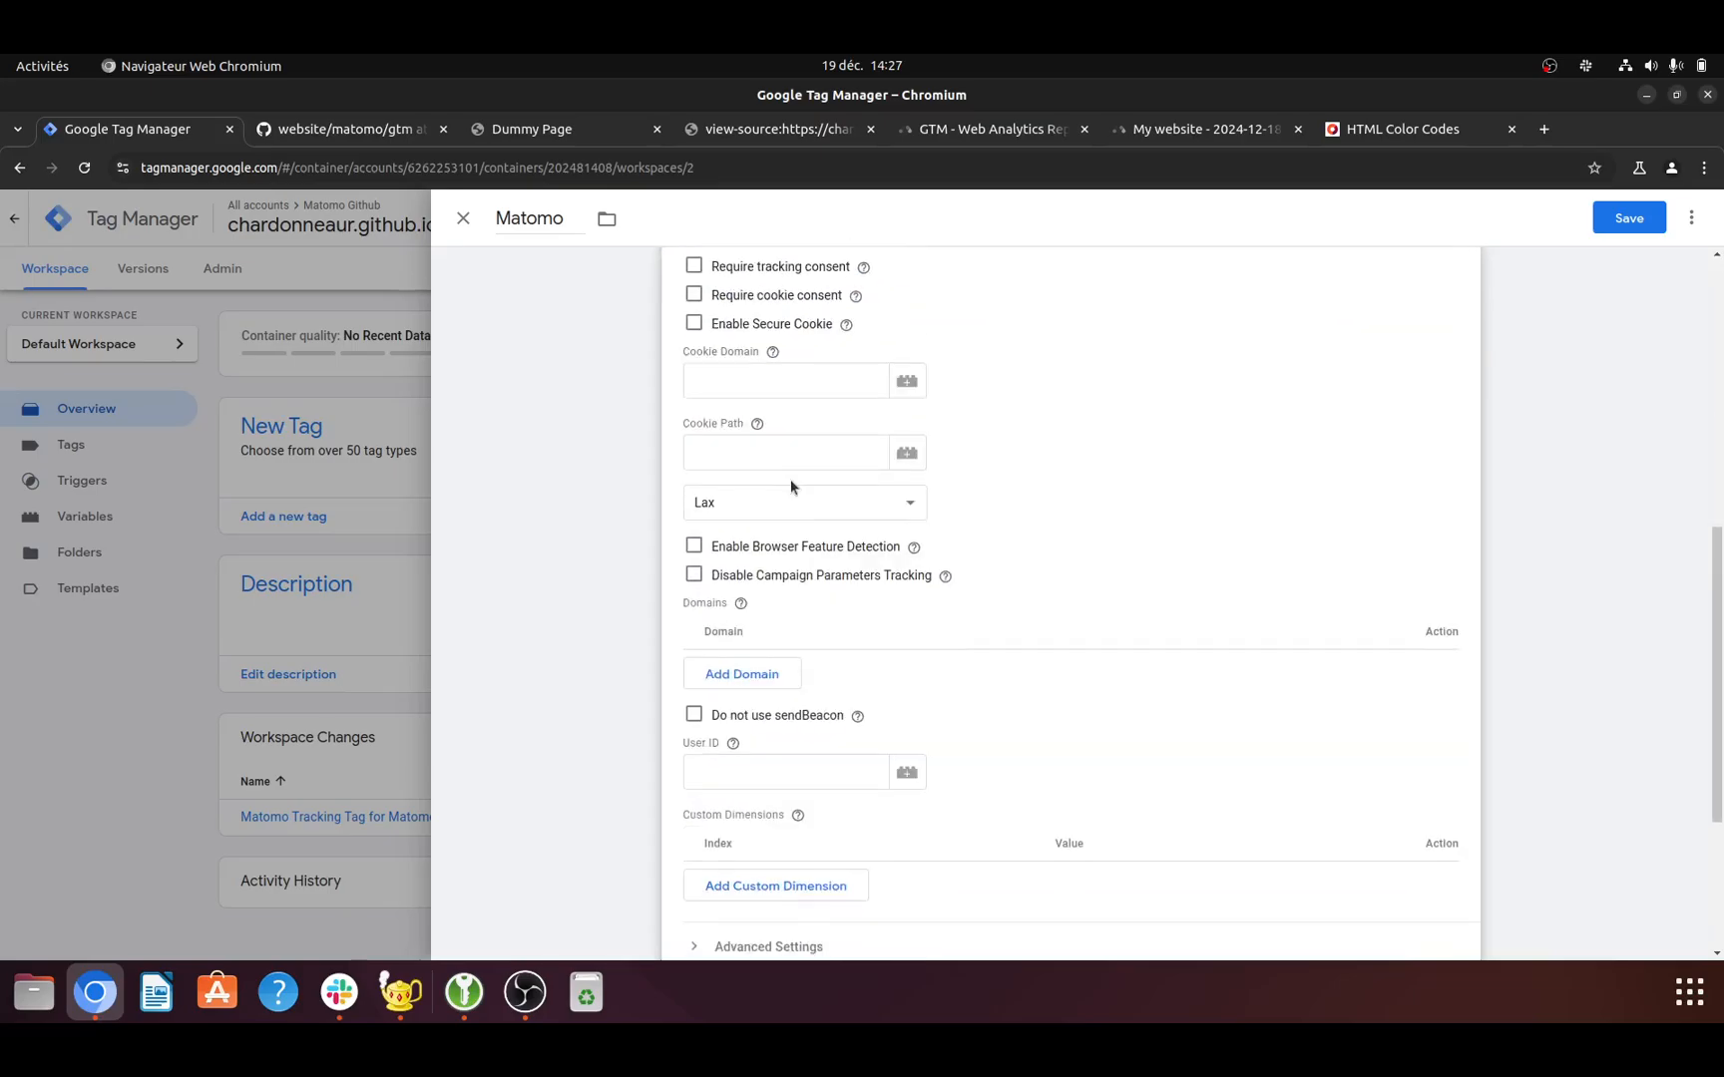
pyautogui.scroll(4, 790, 483)
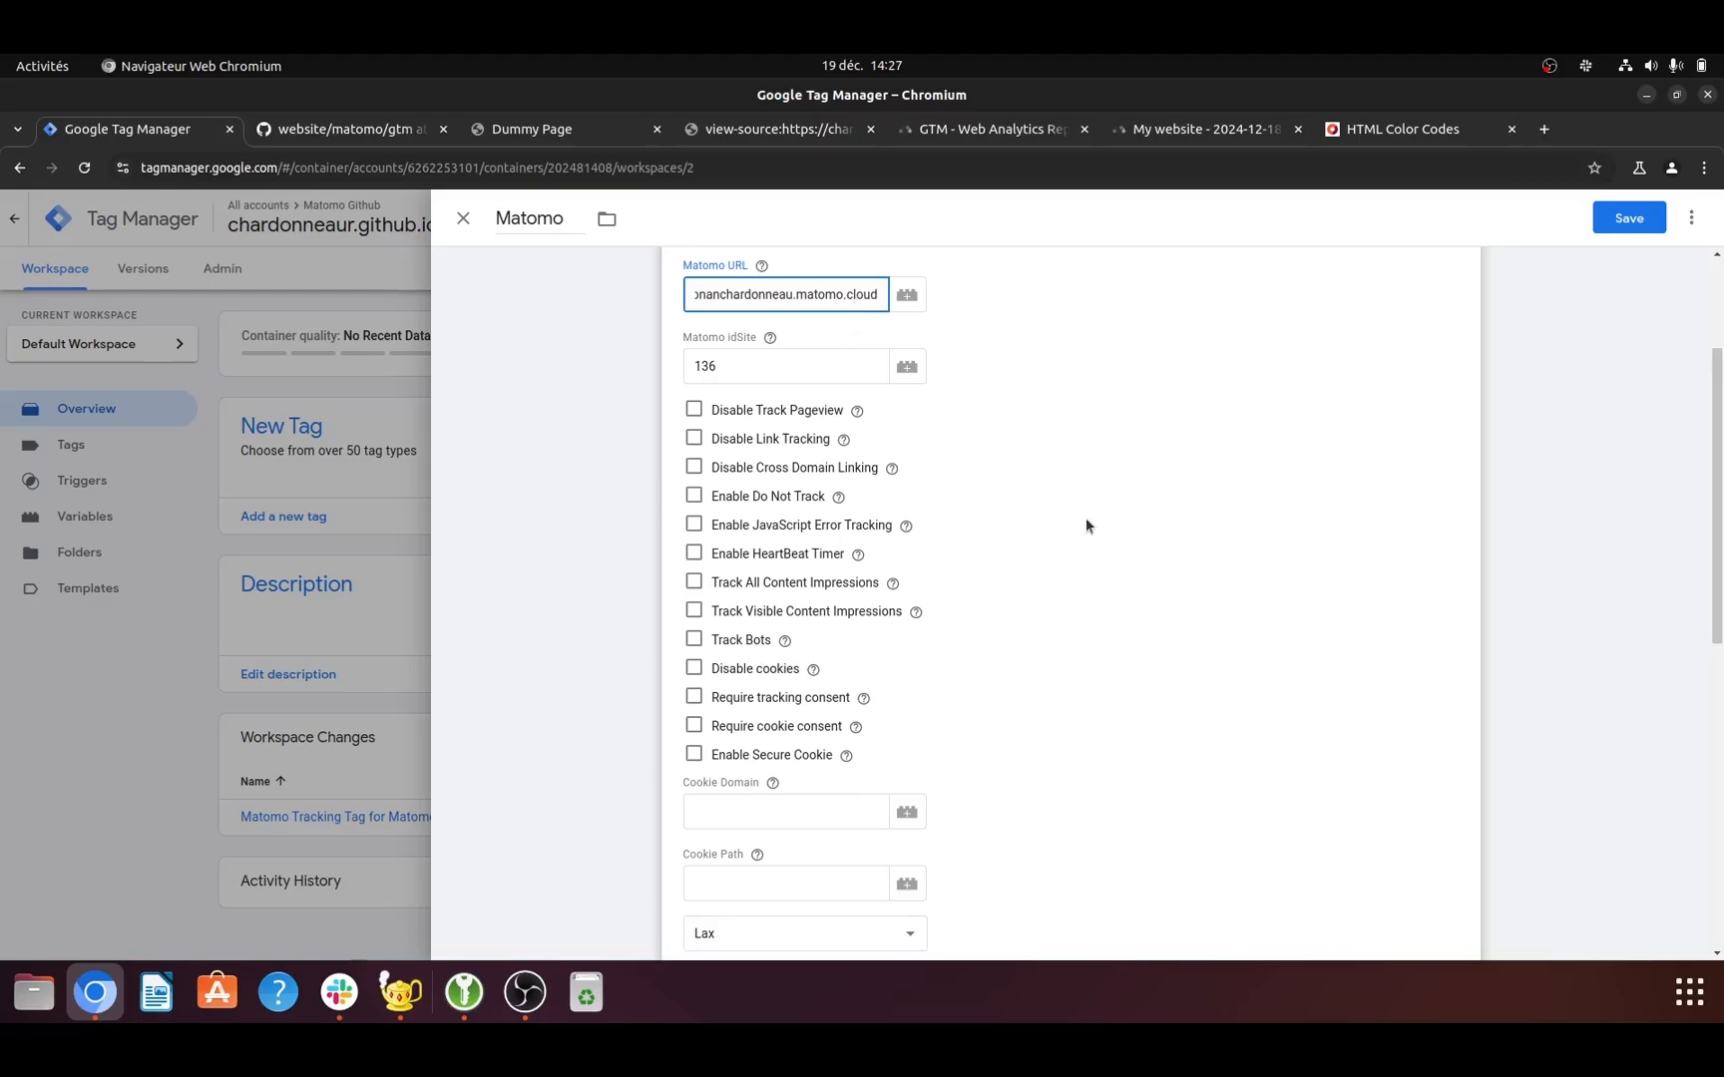
pyautogui.scroll(-8, 820, 473)
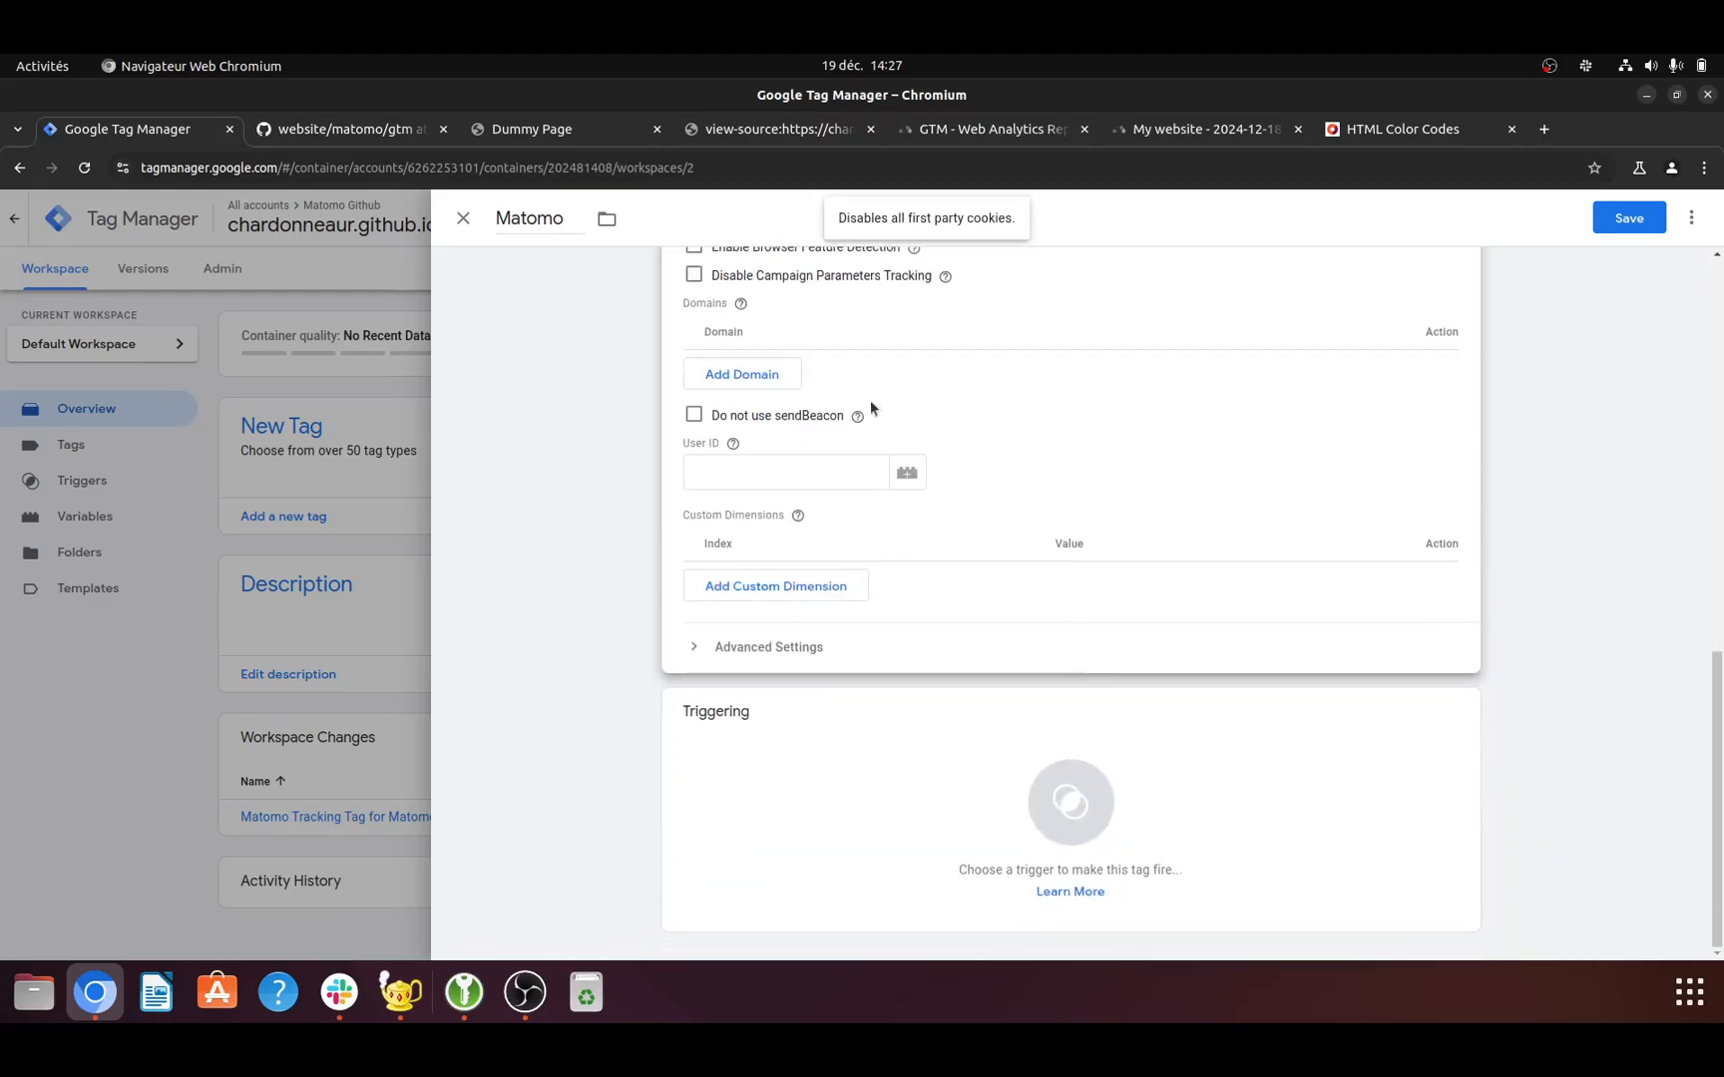
pyautogui.scroll(6, 869, 429)
pyautogui.scroll(-7, 877, 442)
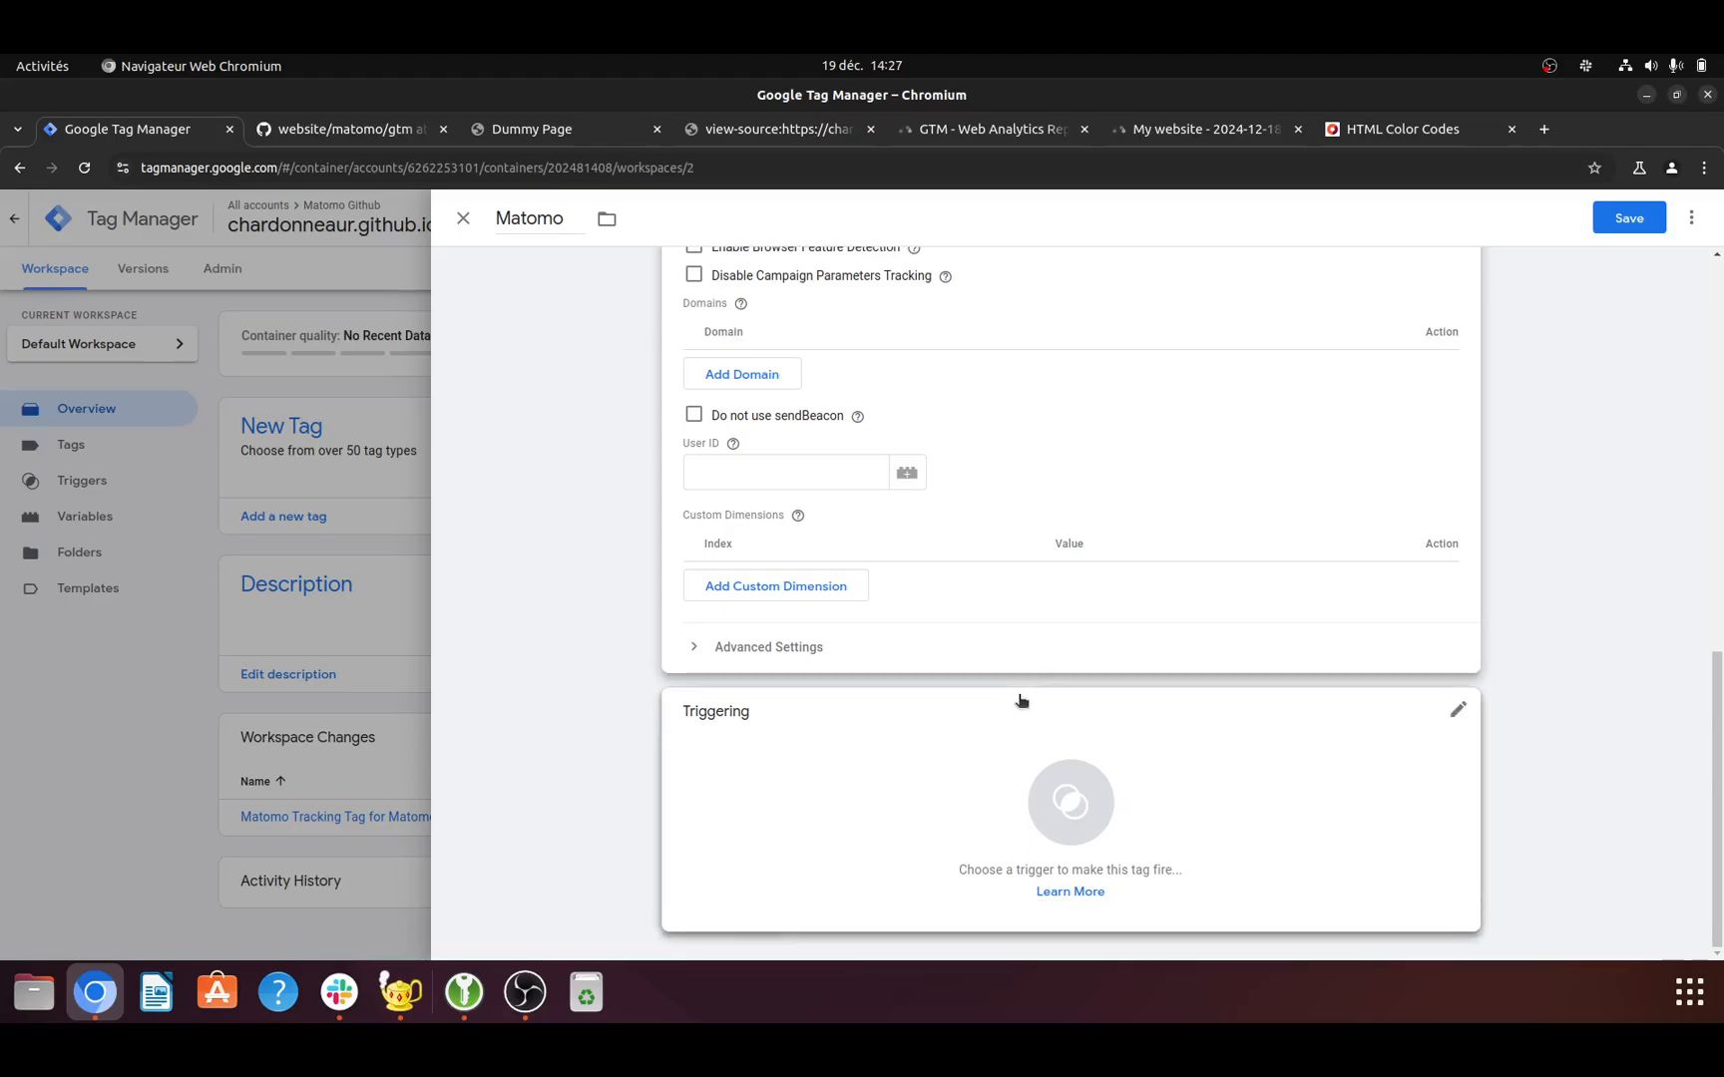
pyautogui.click(1069, 803)
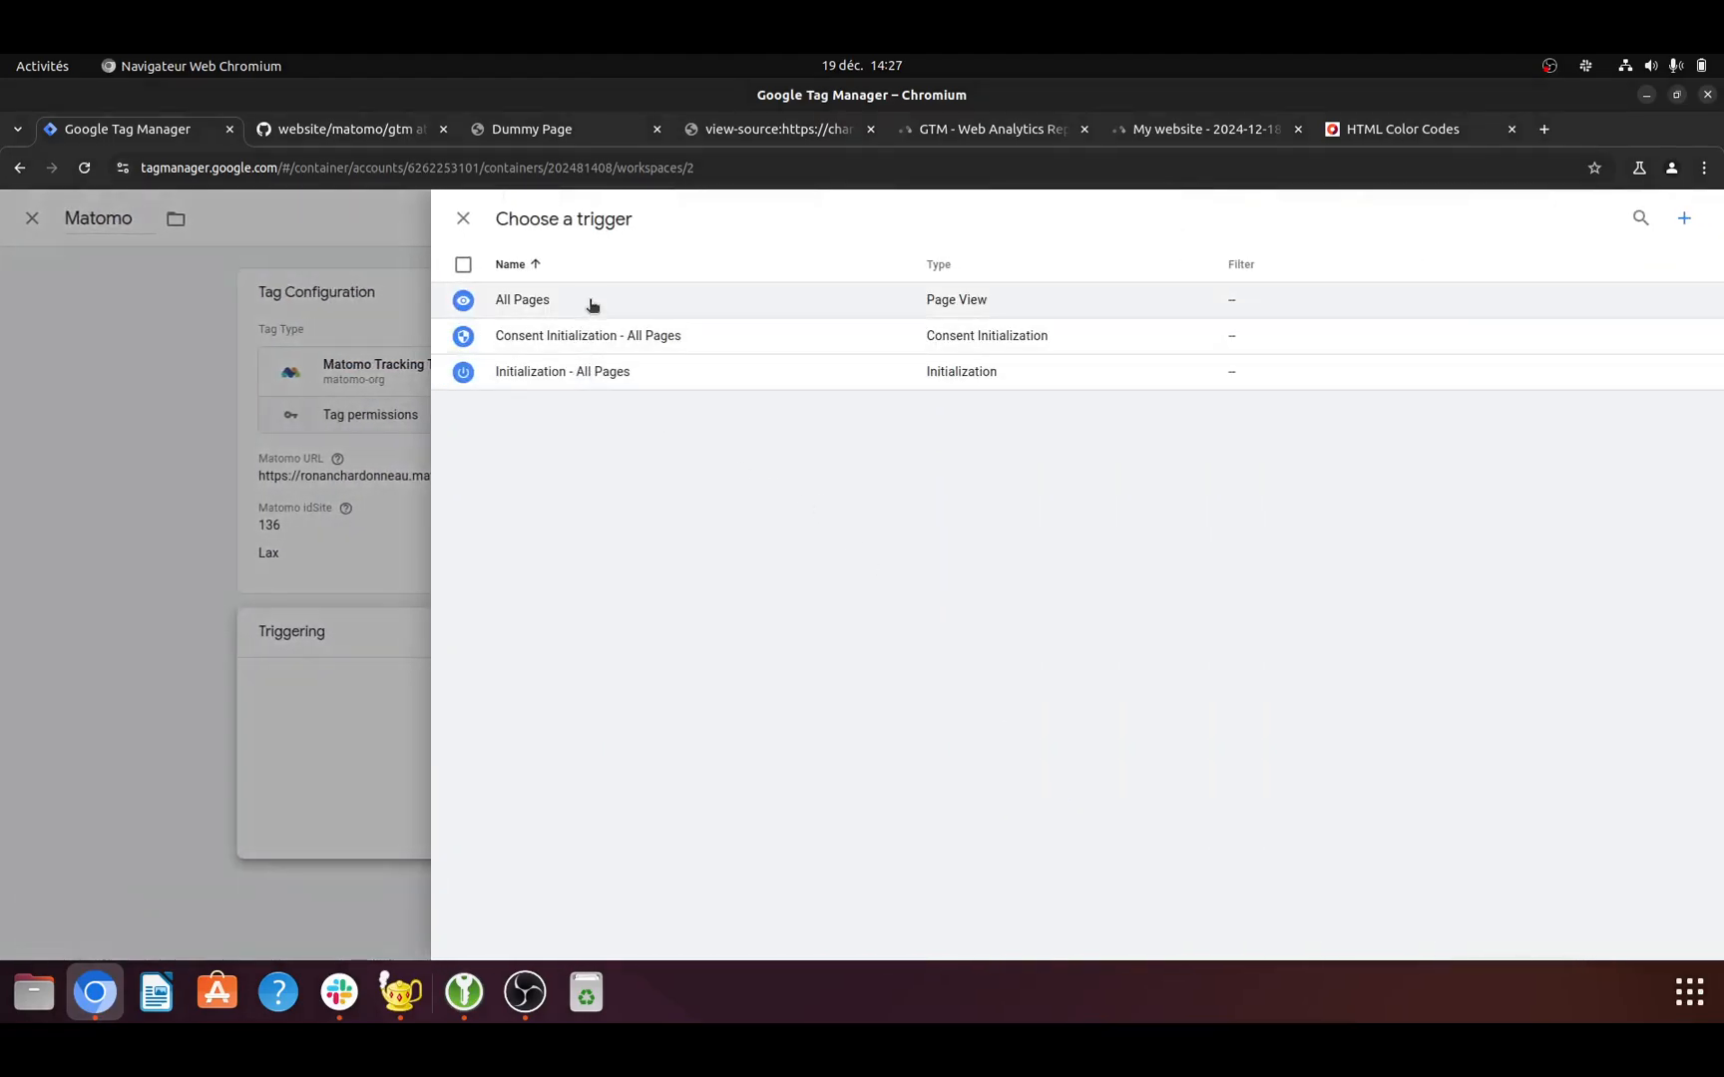
pyautogui.click(592, 301)
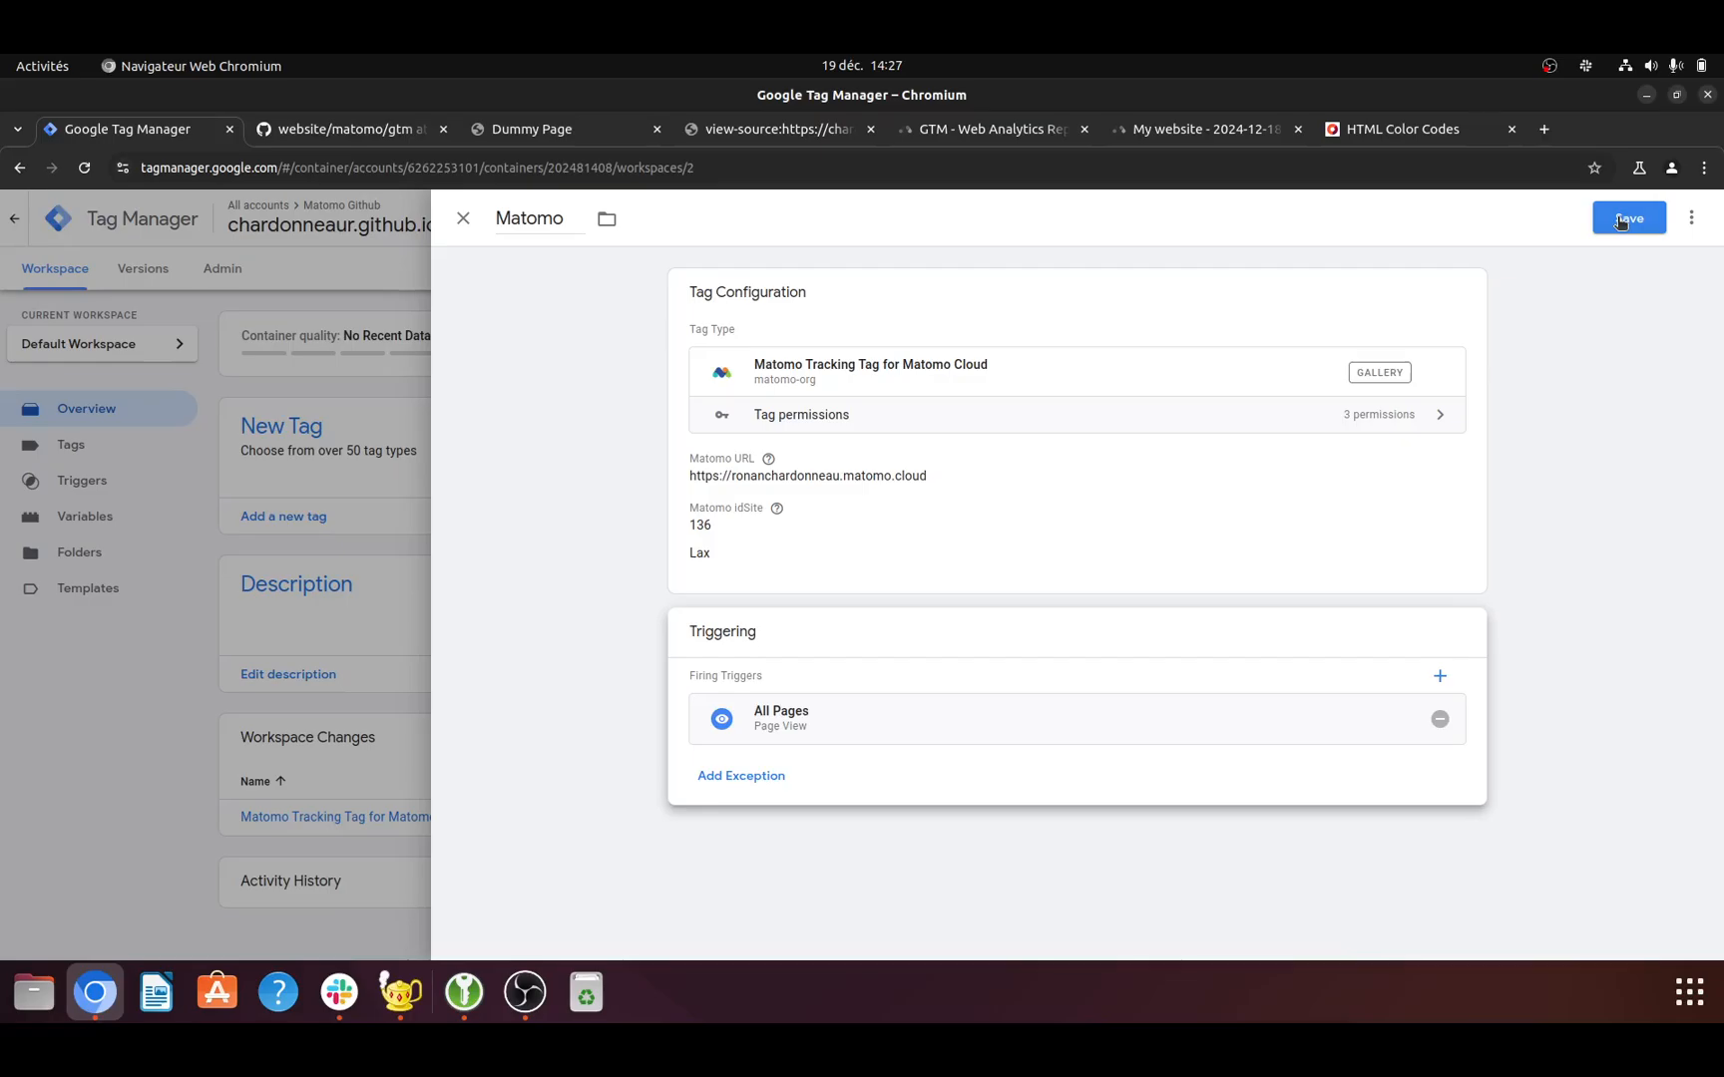
pyautogui.click(1621, 221)
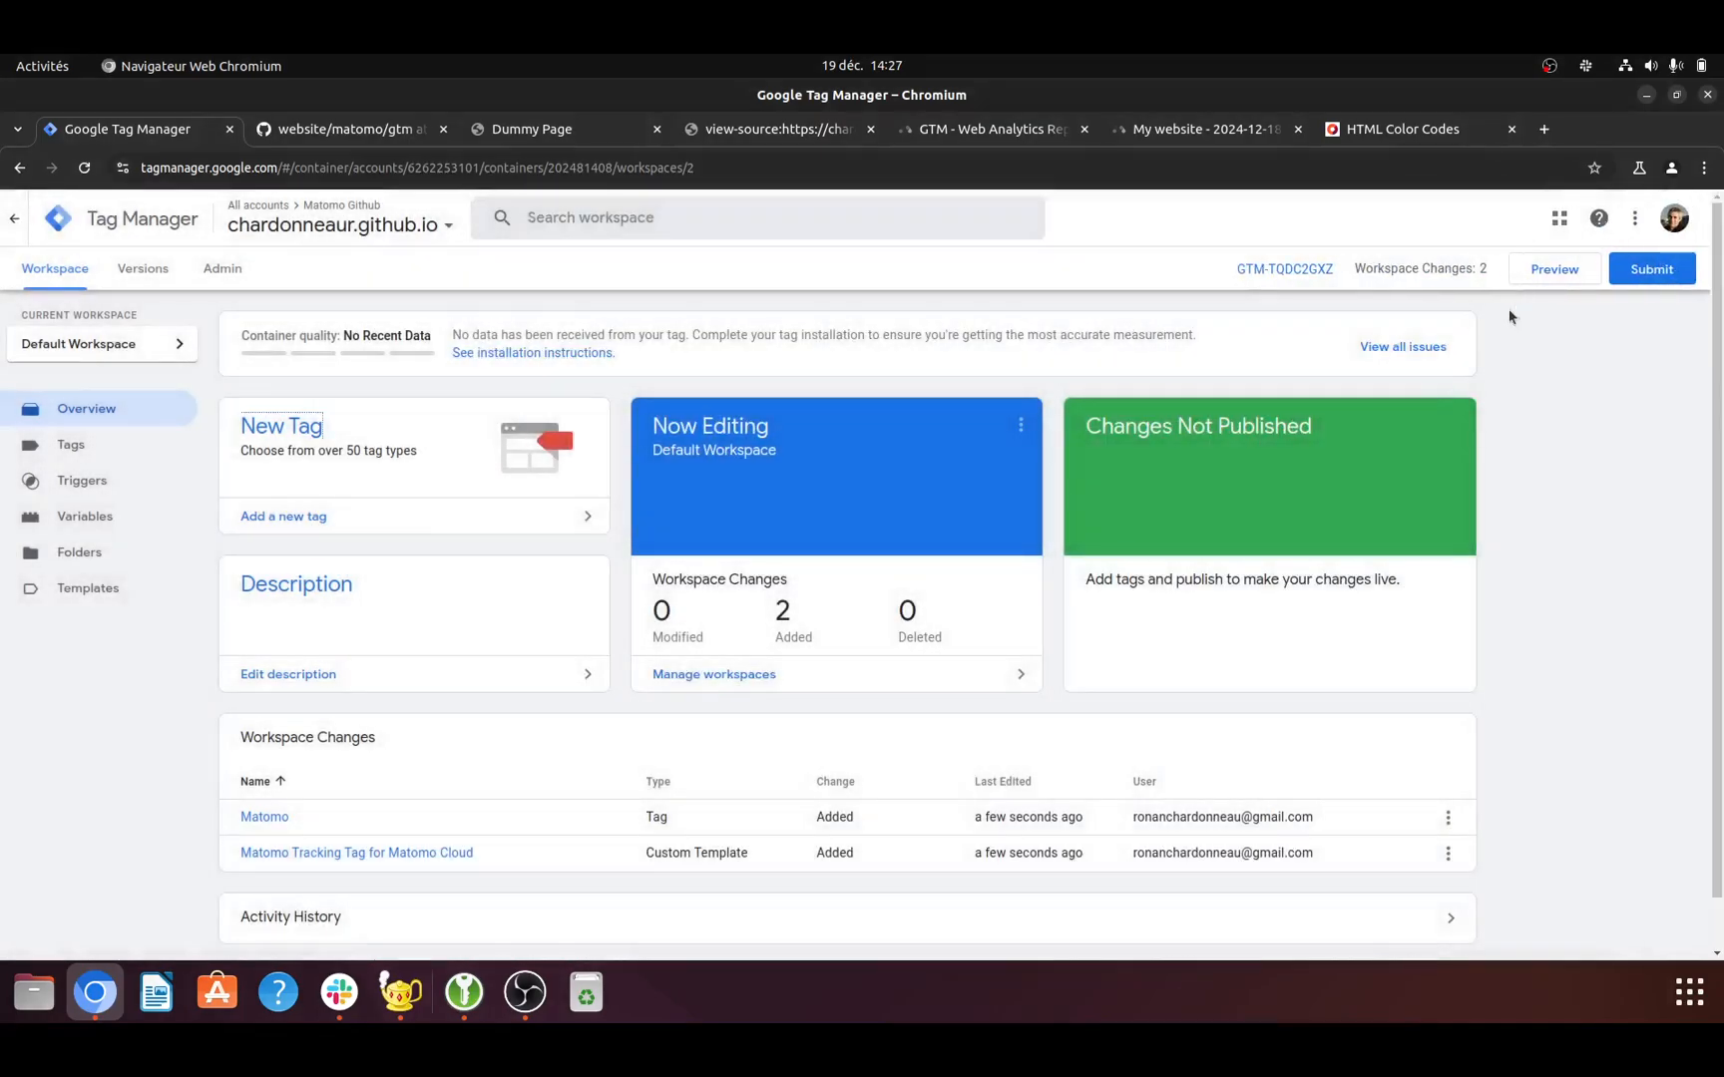
# - Create a new tag in the workspace and name it Matomo Events
pyautogui.click(301, 517)
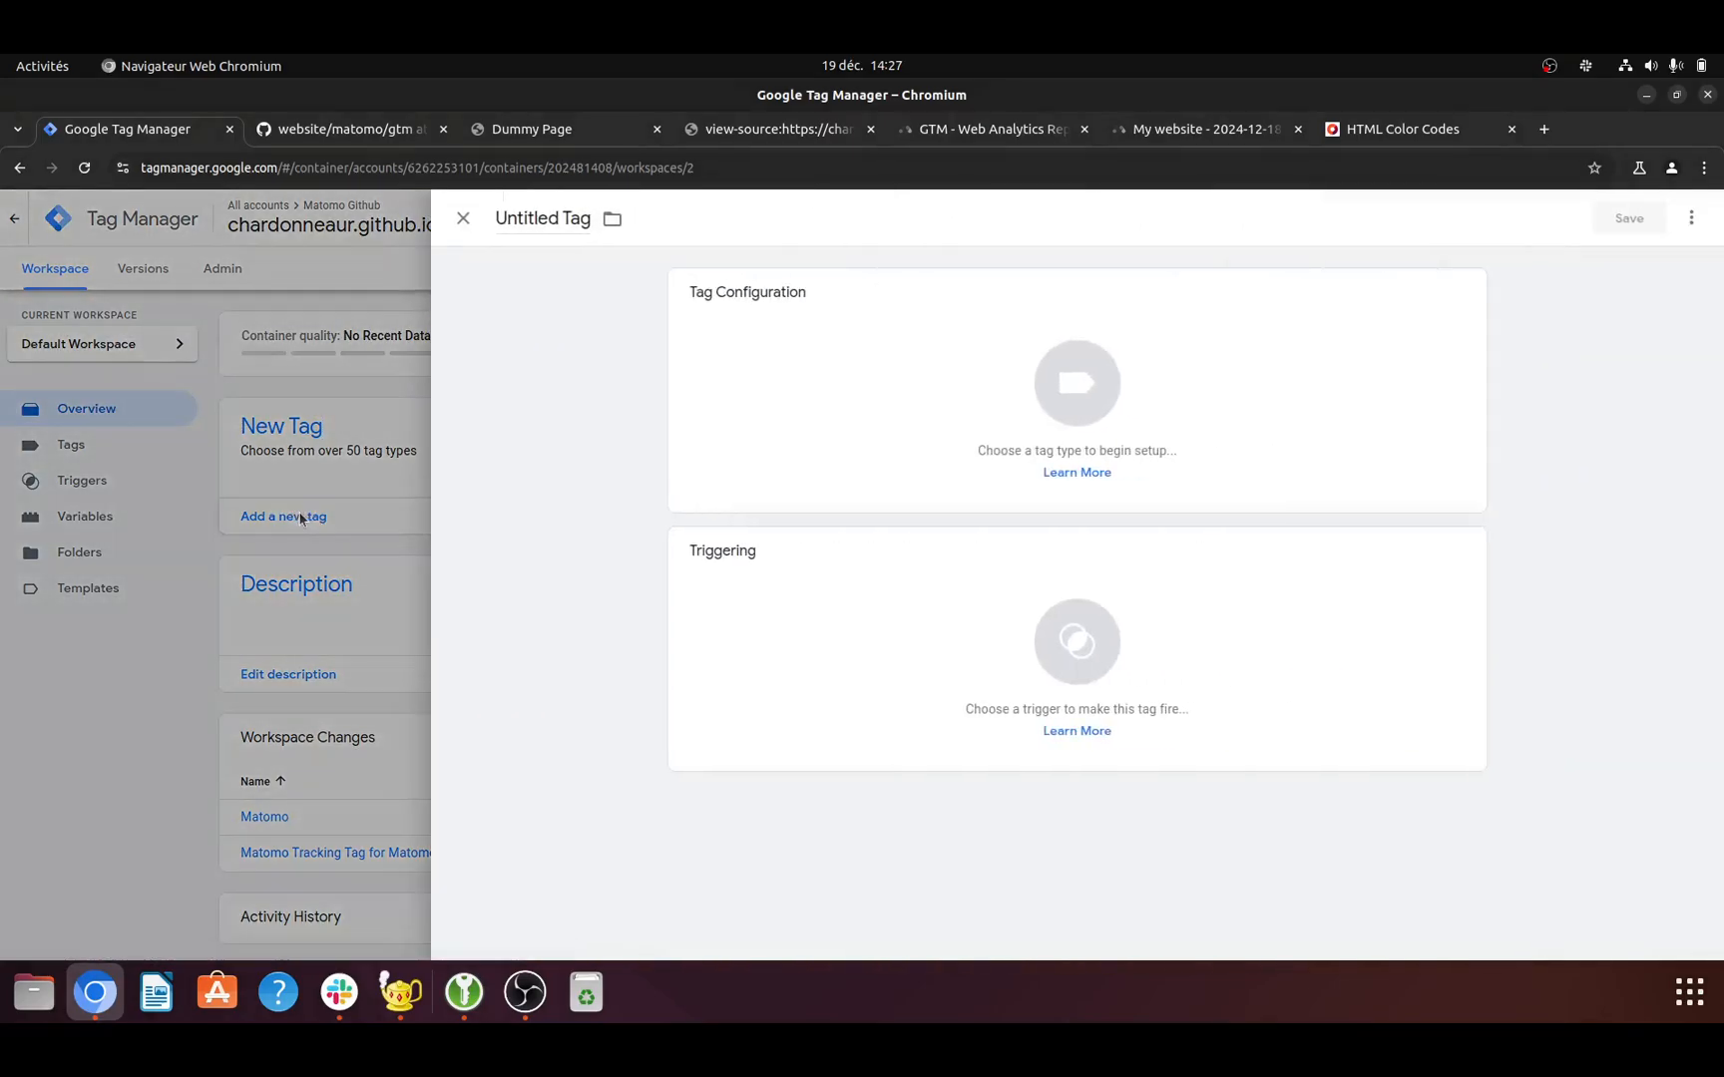
pyautogui.click(530, 221)
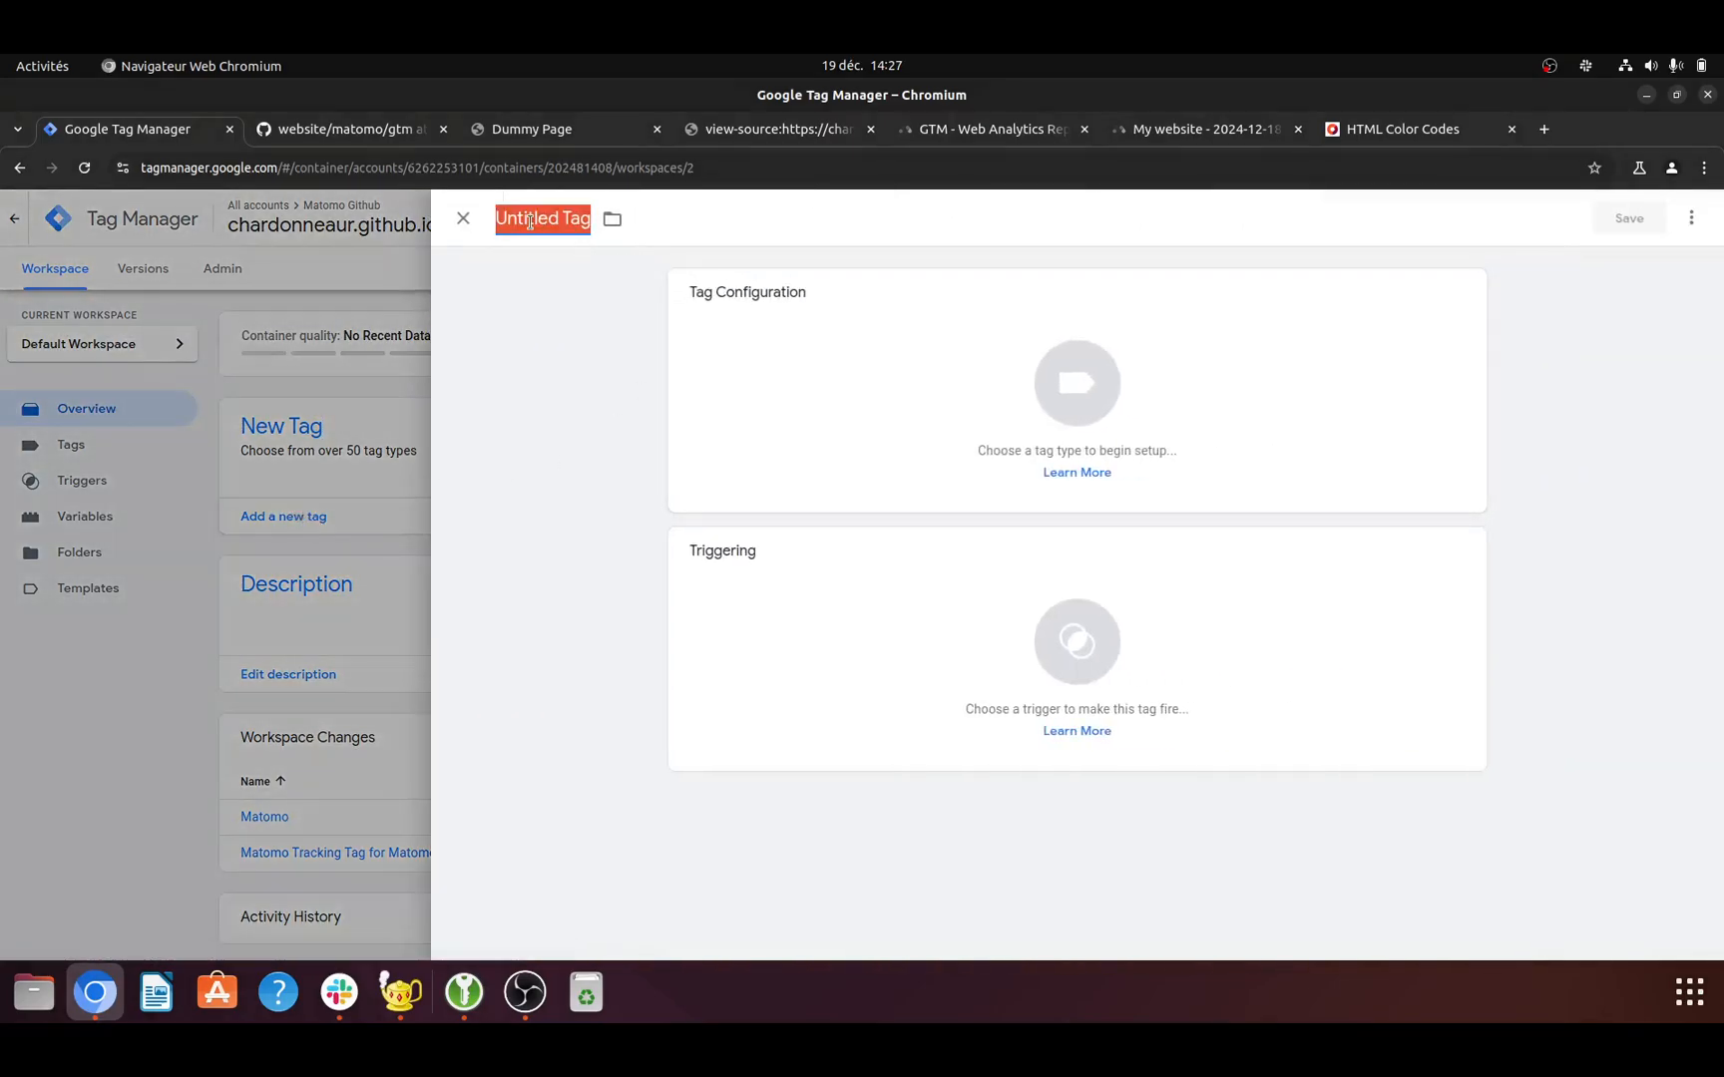
pyautogui.press('BackSpace')
pyautogui.write('Matom')
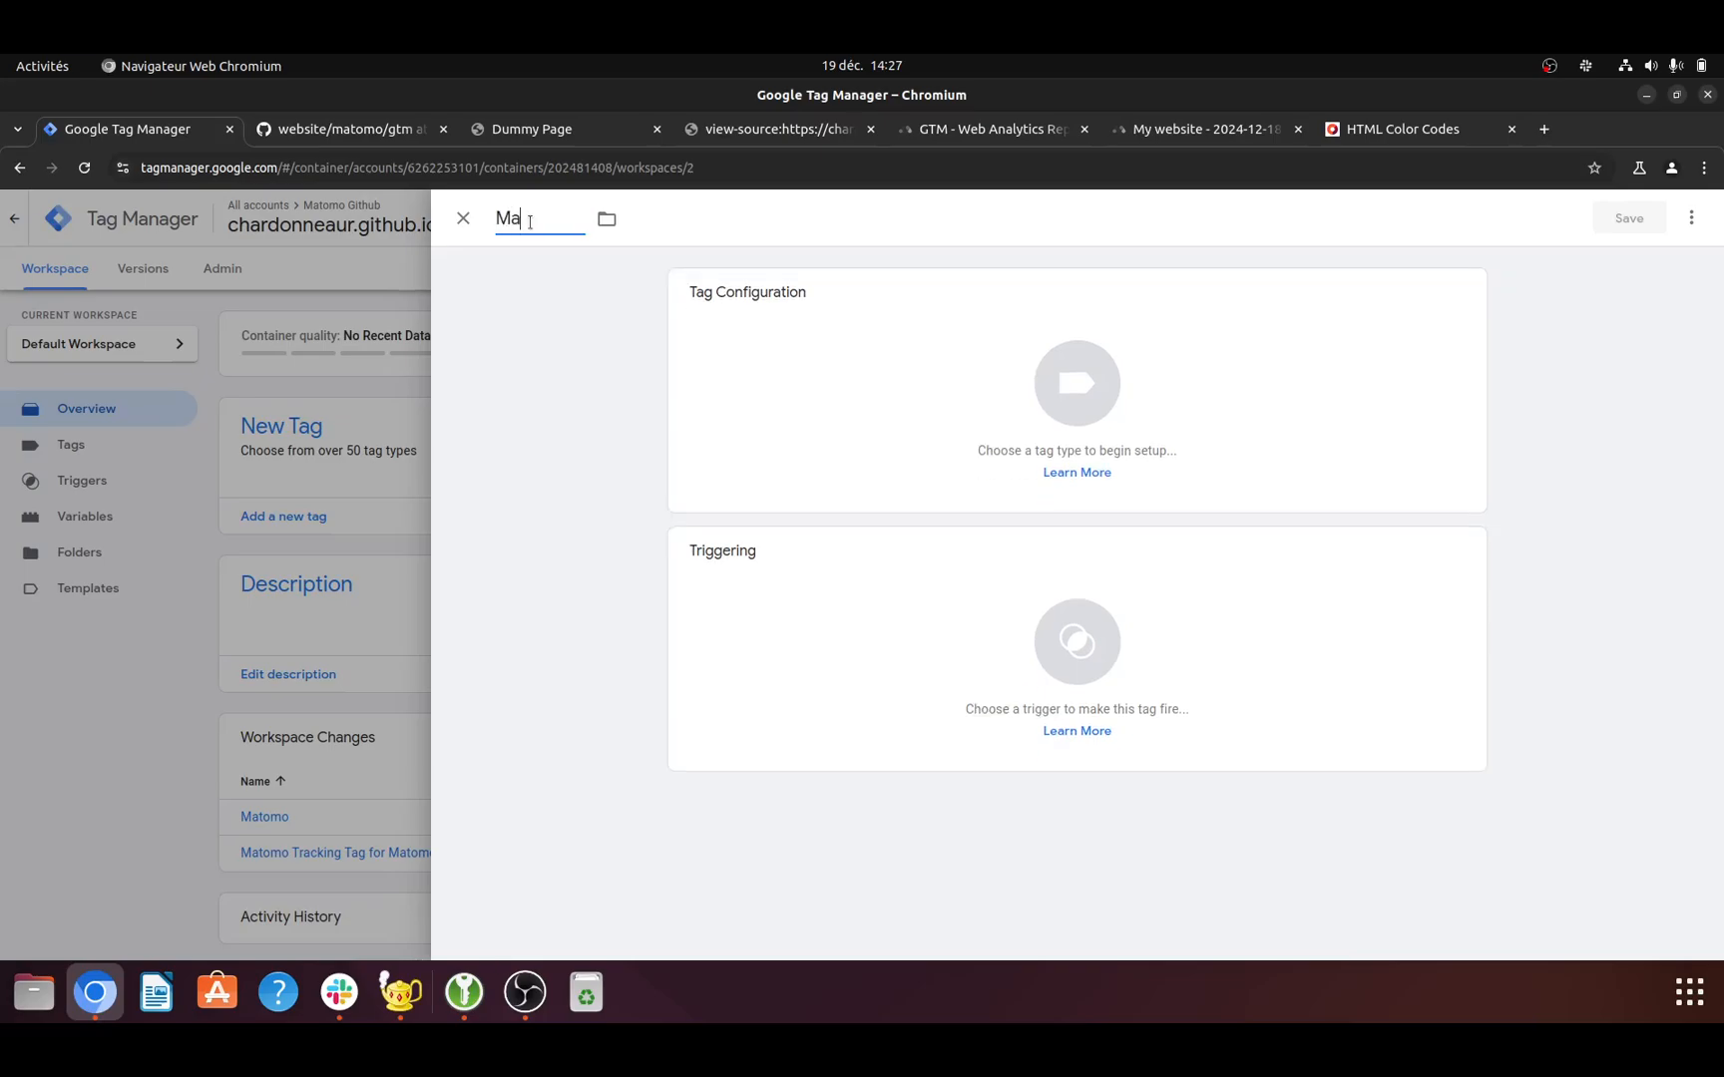
pyautogui.press('BackSpace')
pyautogui.press('BackSpace')
pyautogui.write('omo Events')
# - Search the Community Template Gallery for matomo and add openmost's Matomo Event template to the workspace as the tag's type
pyautogui.click(1058, 377)
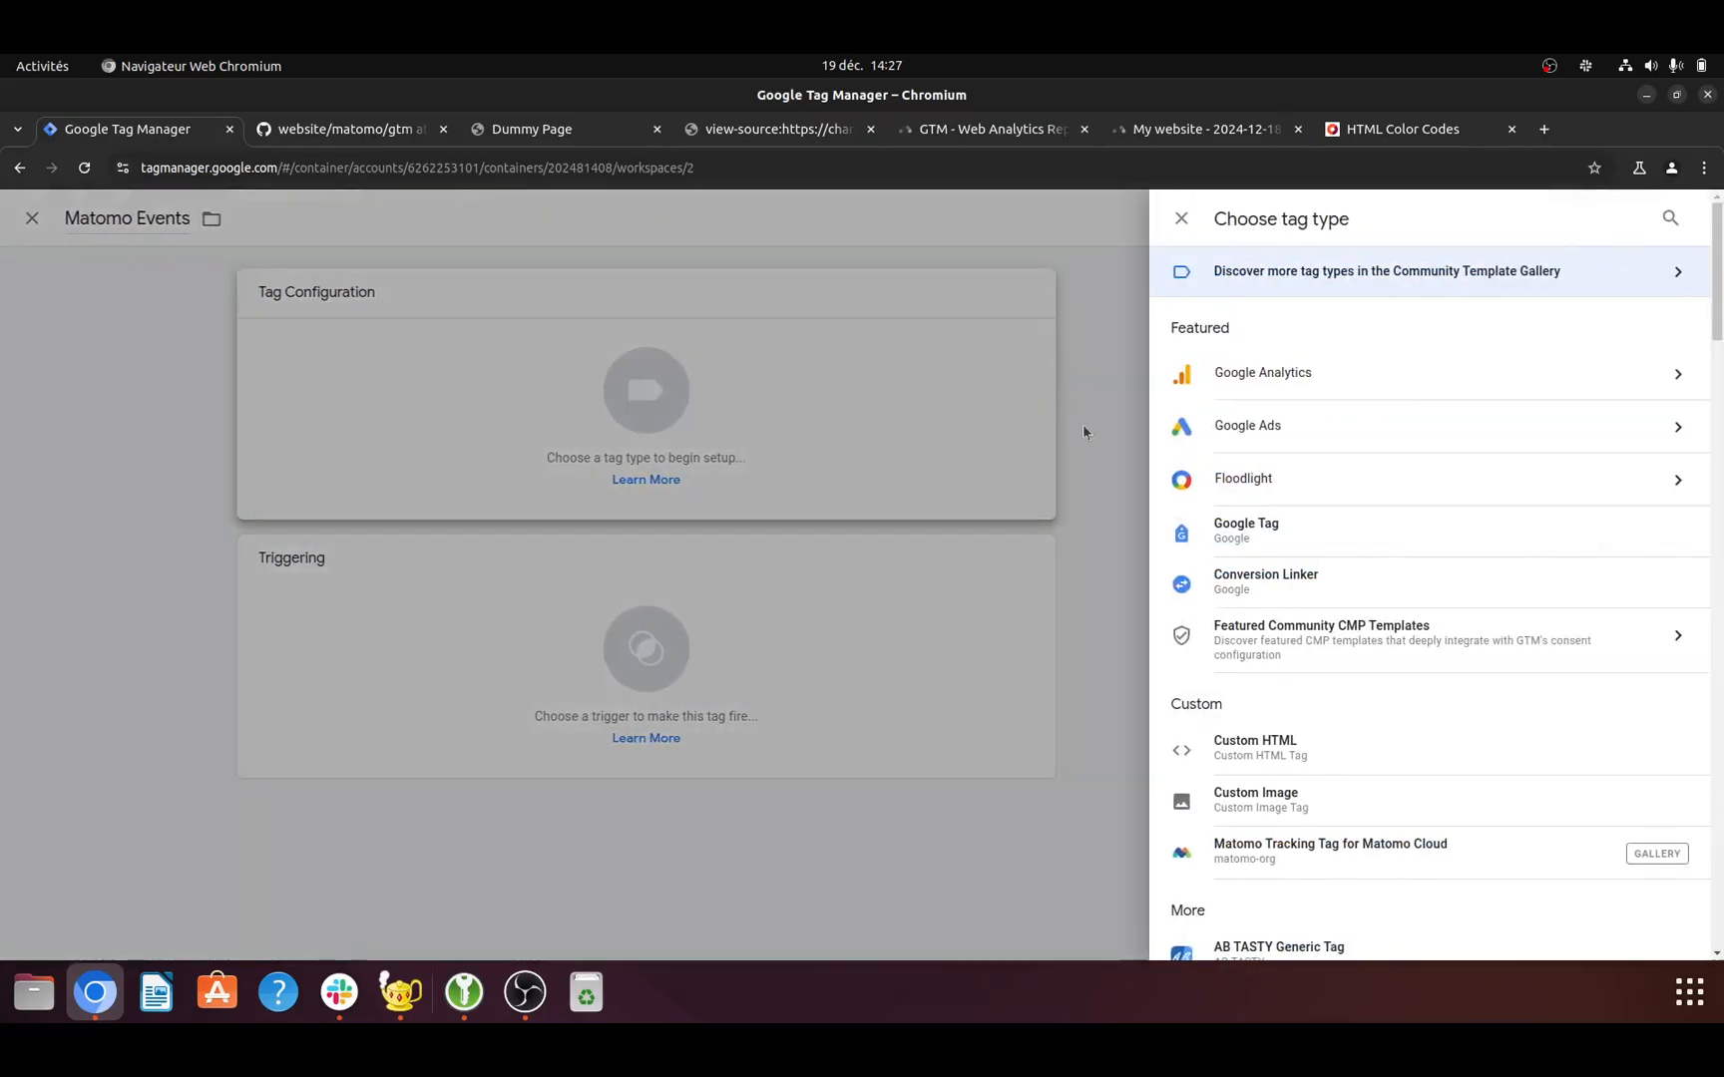
pyautogui.click(1671, 218)
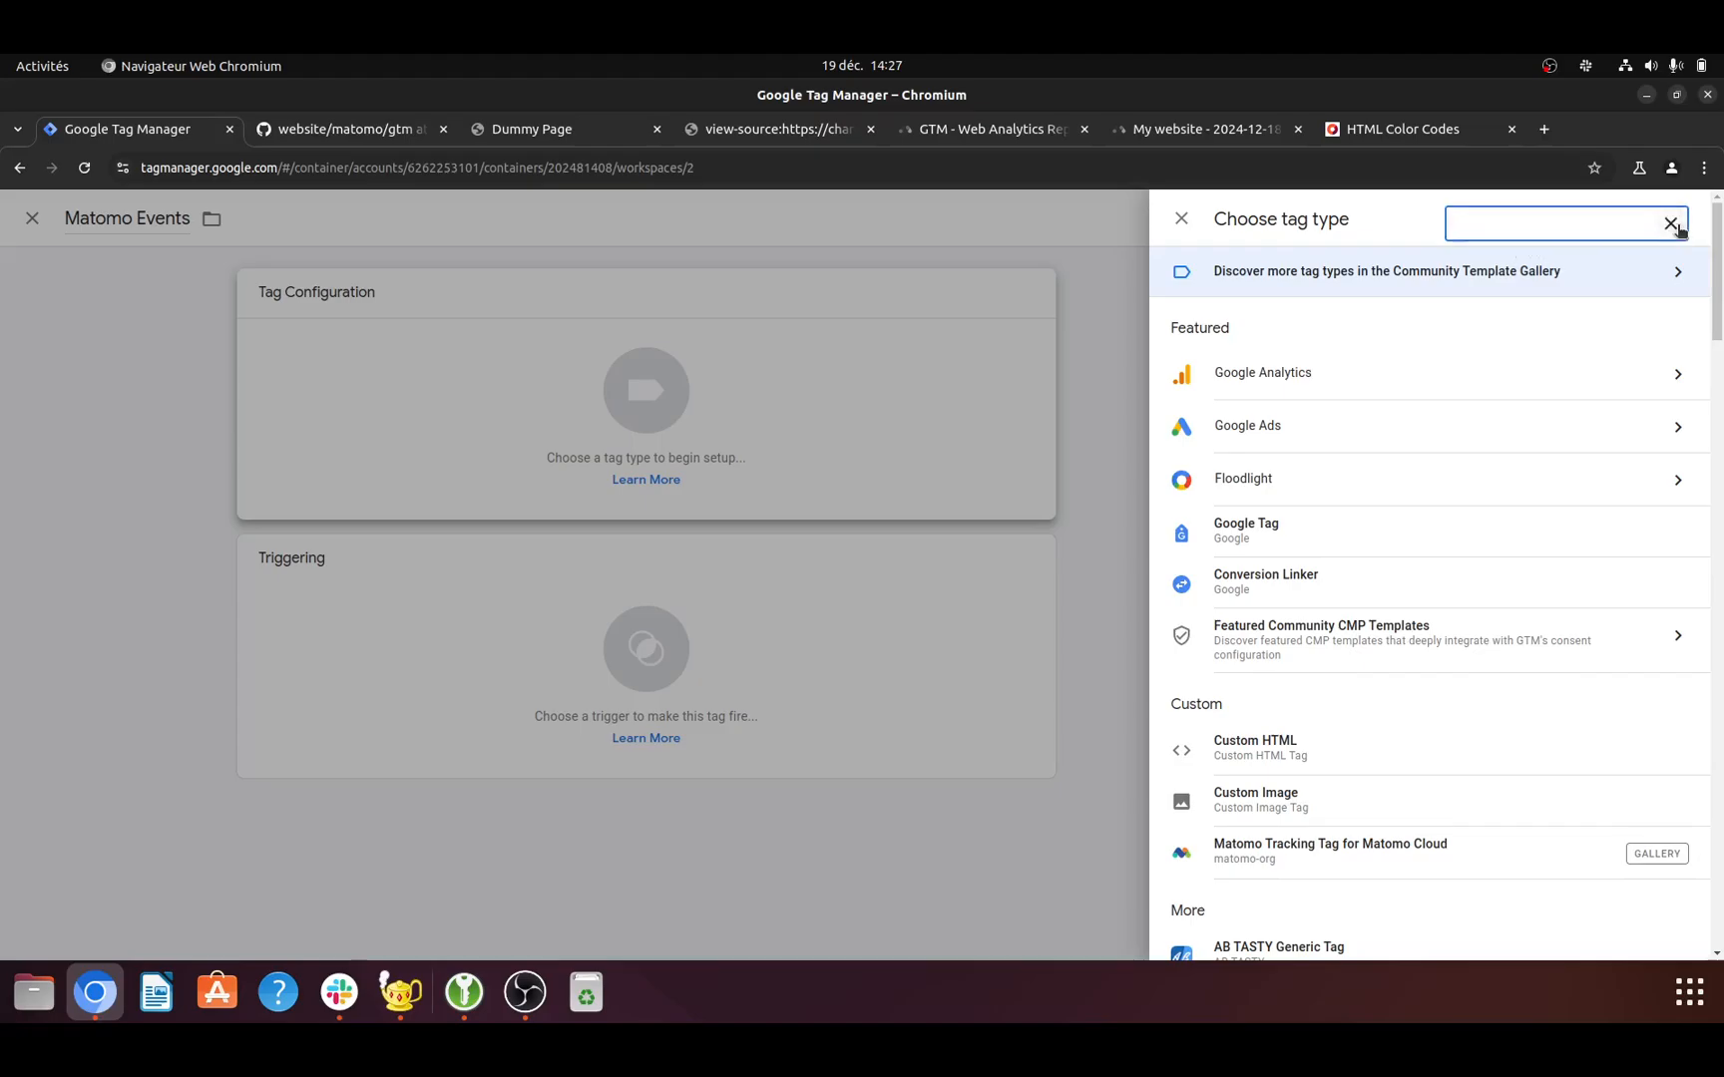
pyautogui.write('matomo')
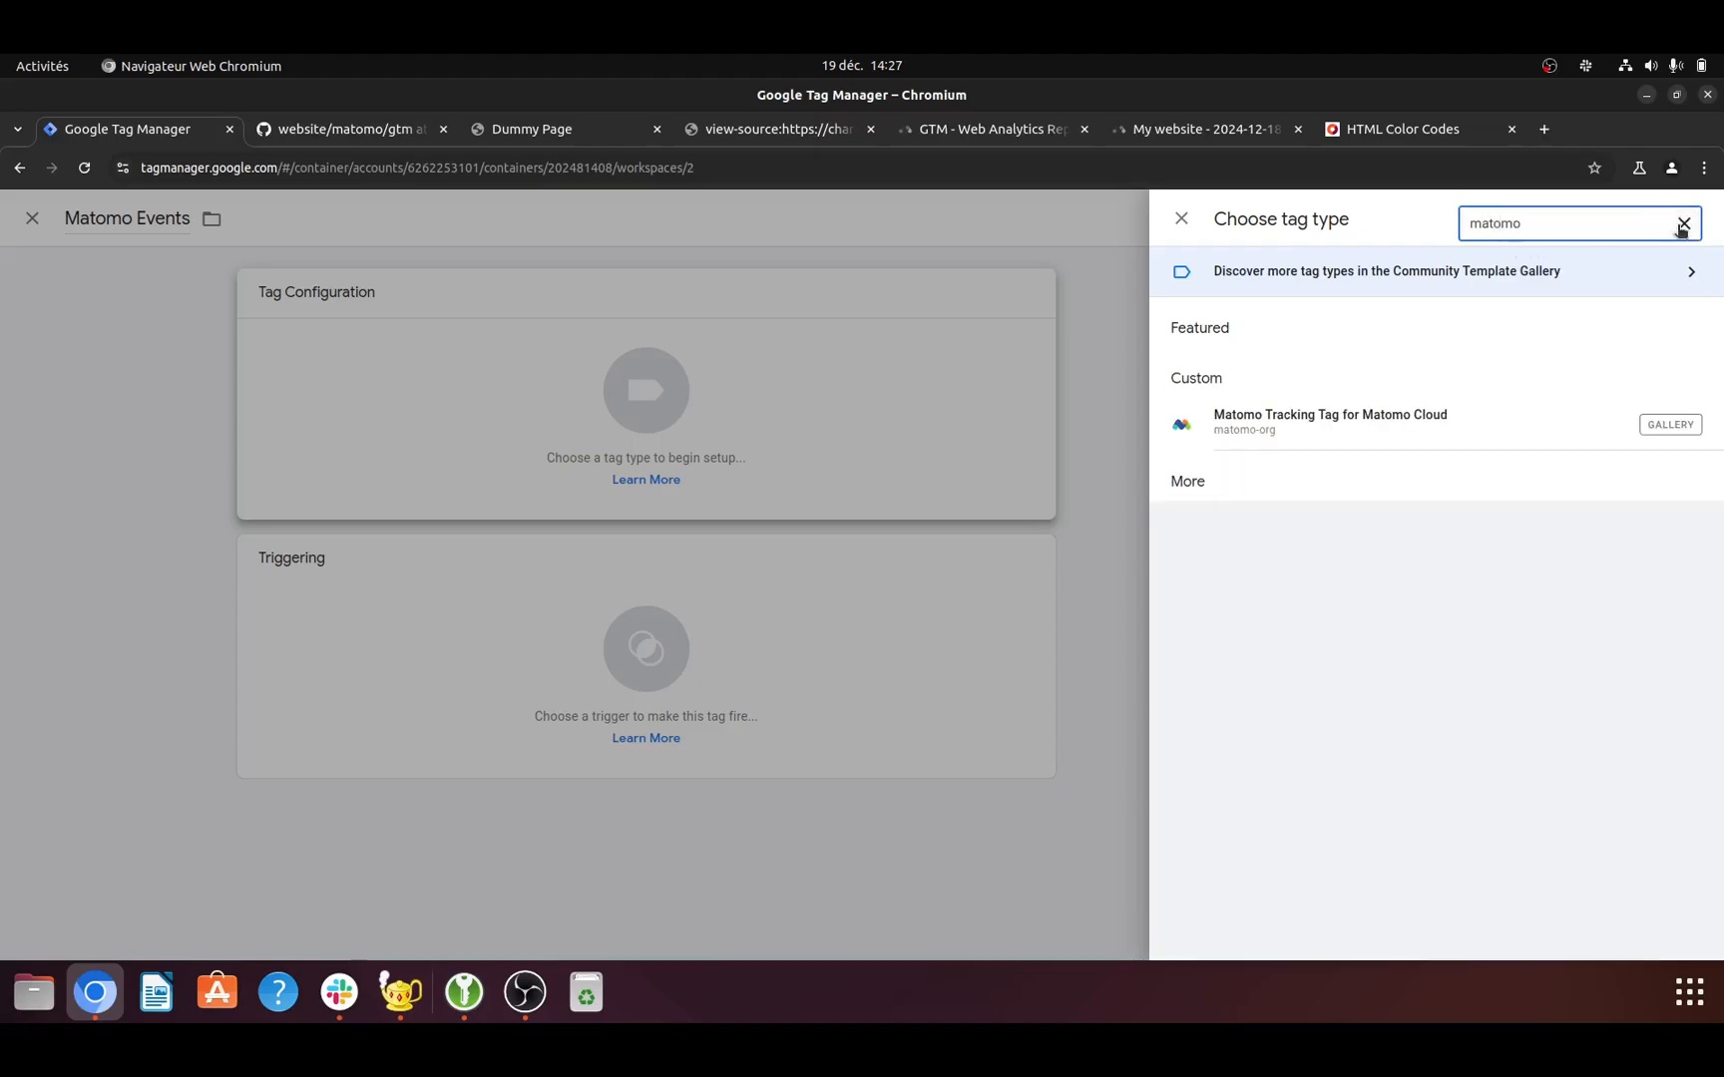
pyautogui.click(1649, 277)
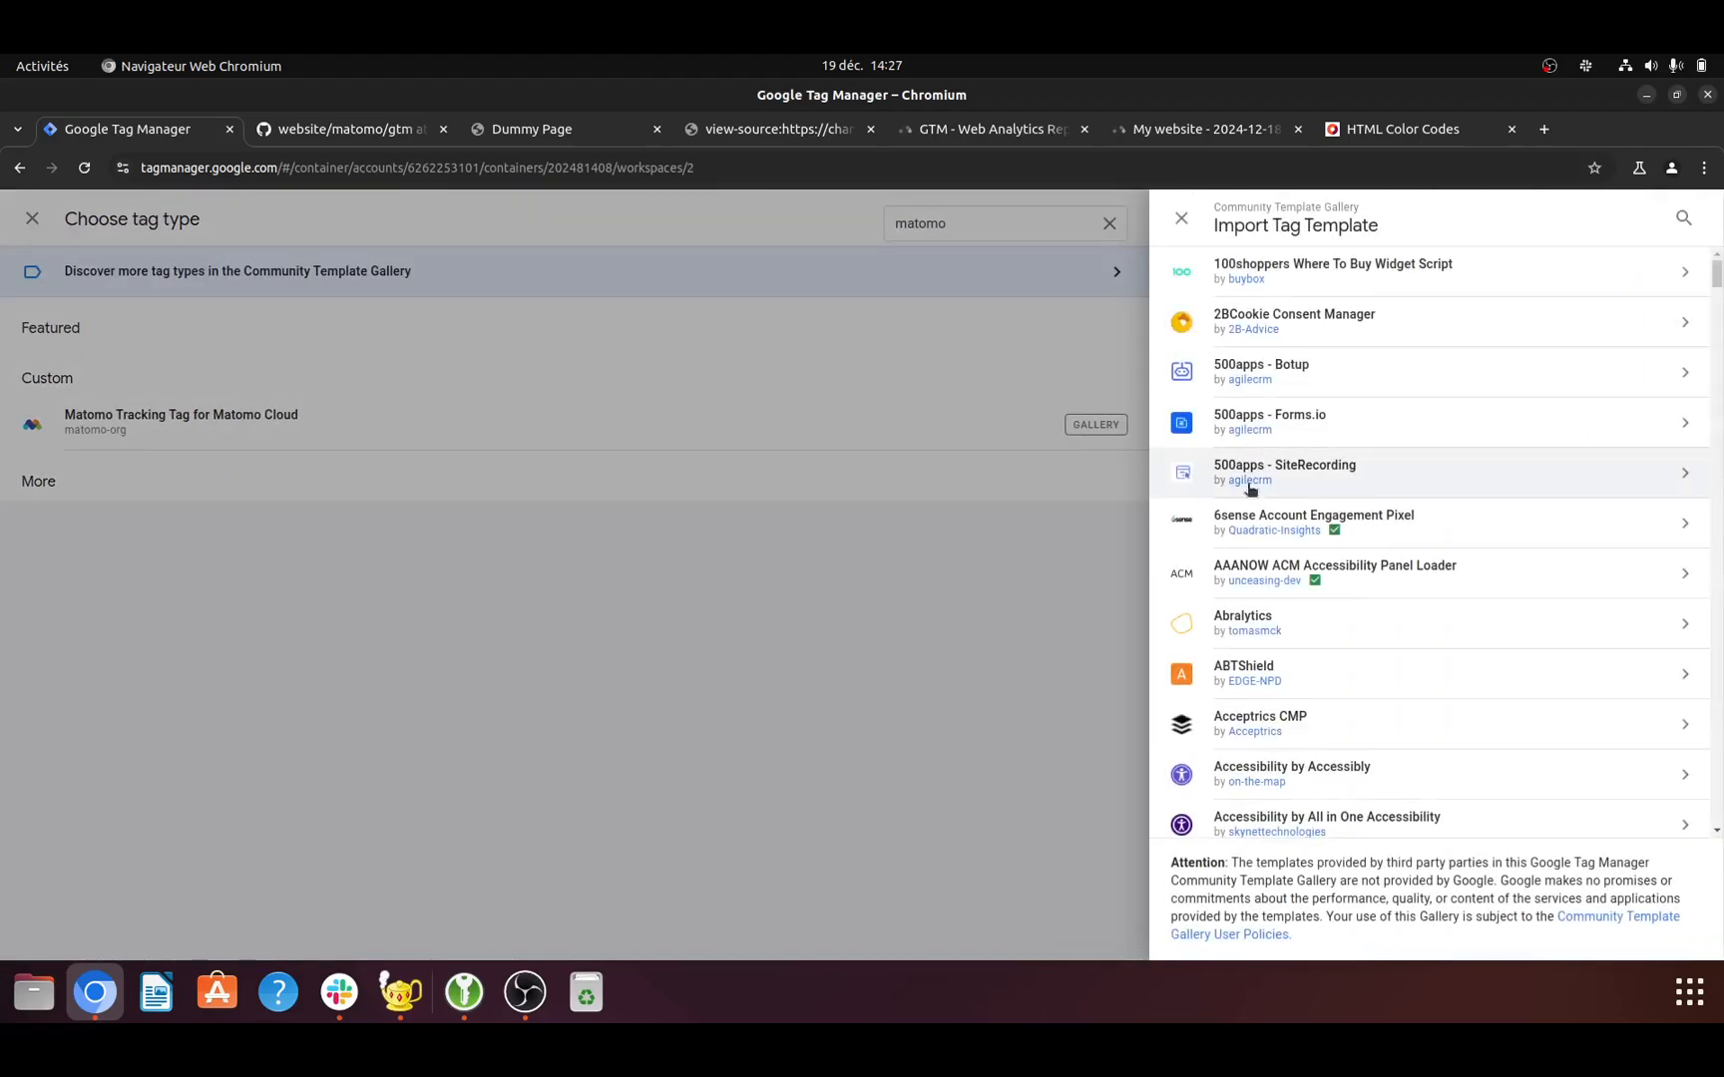
pyautogui.click(1682, 221)
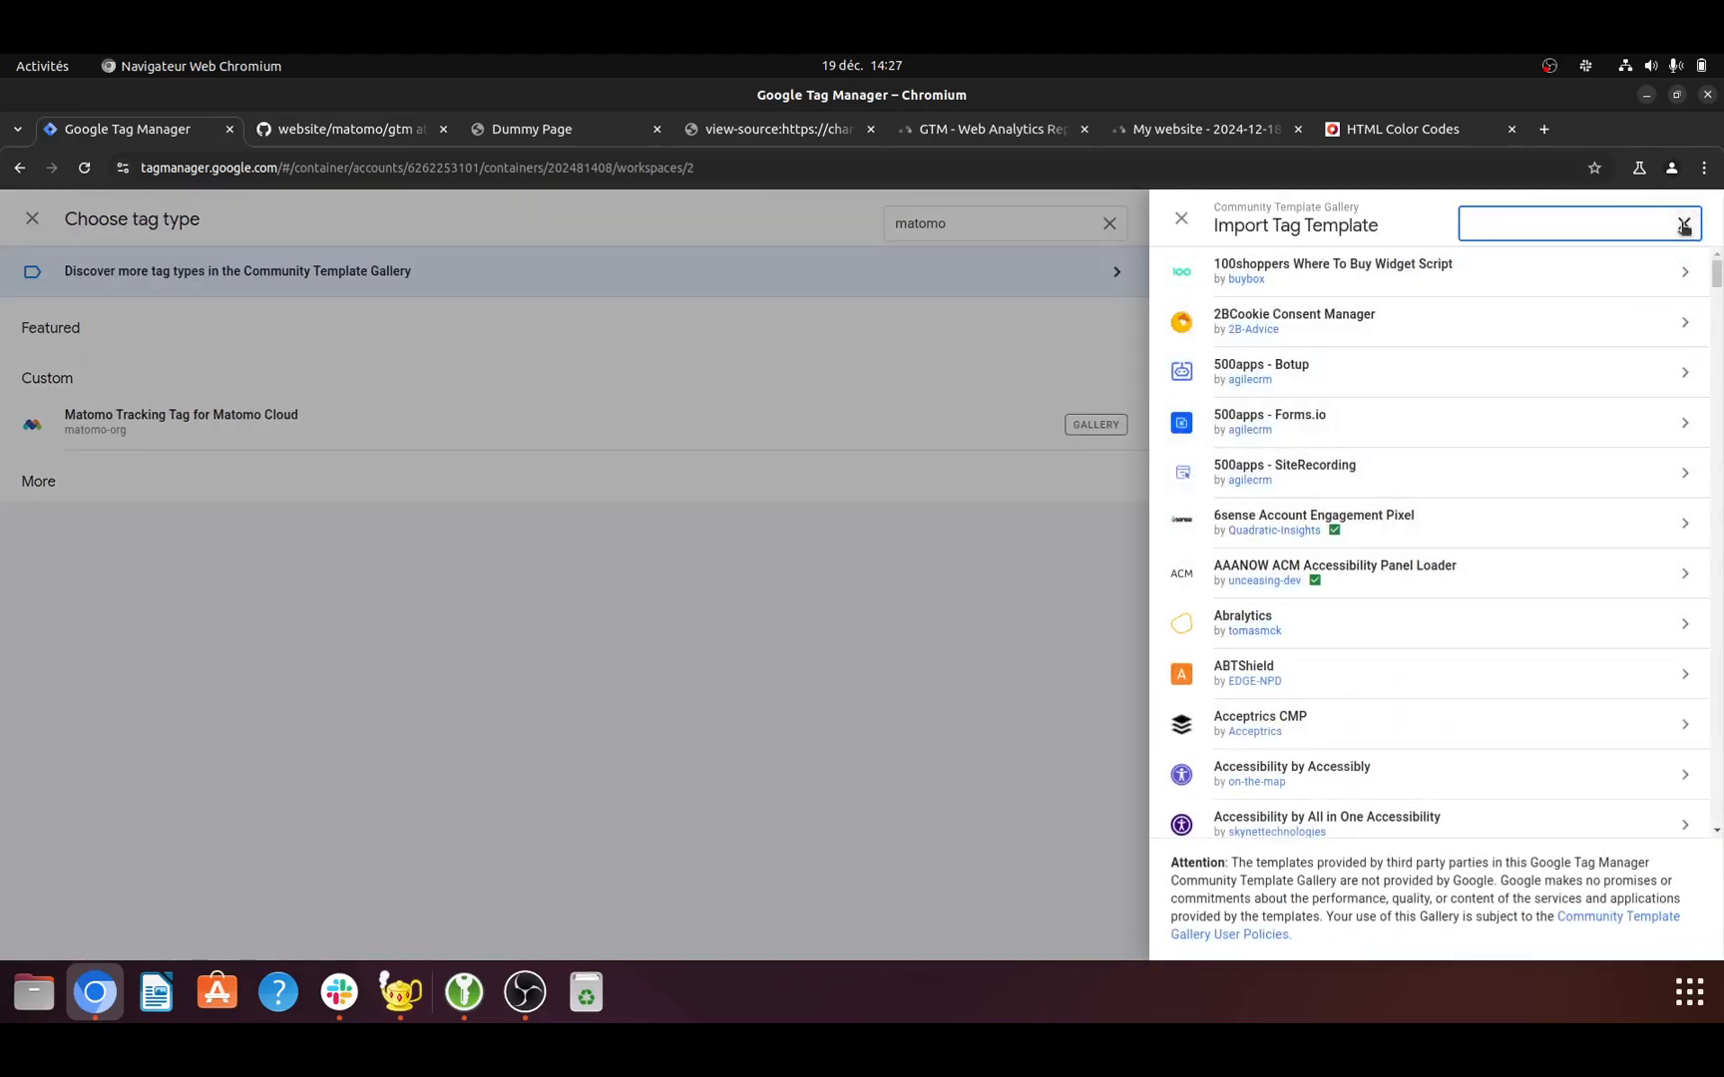
pyautogui.write('matomo')
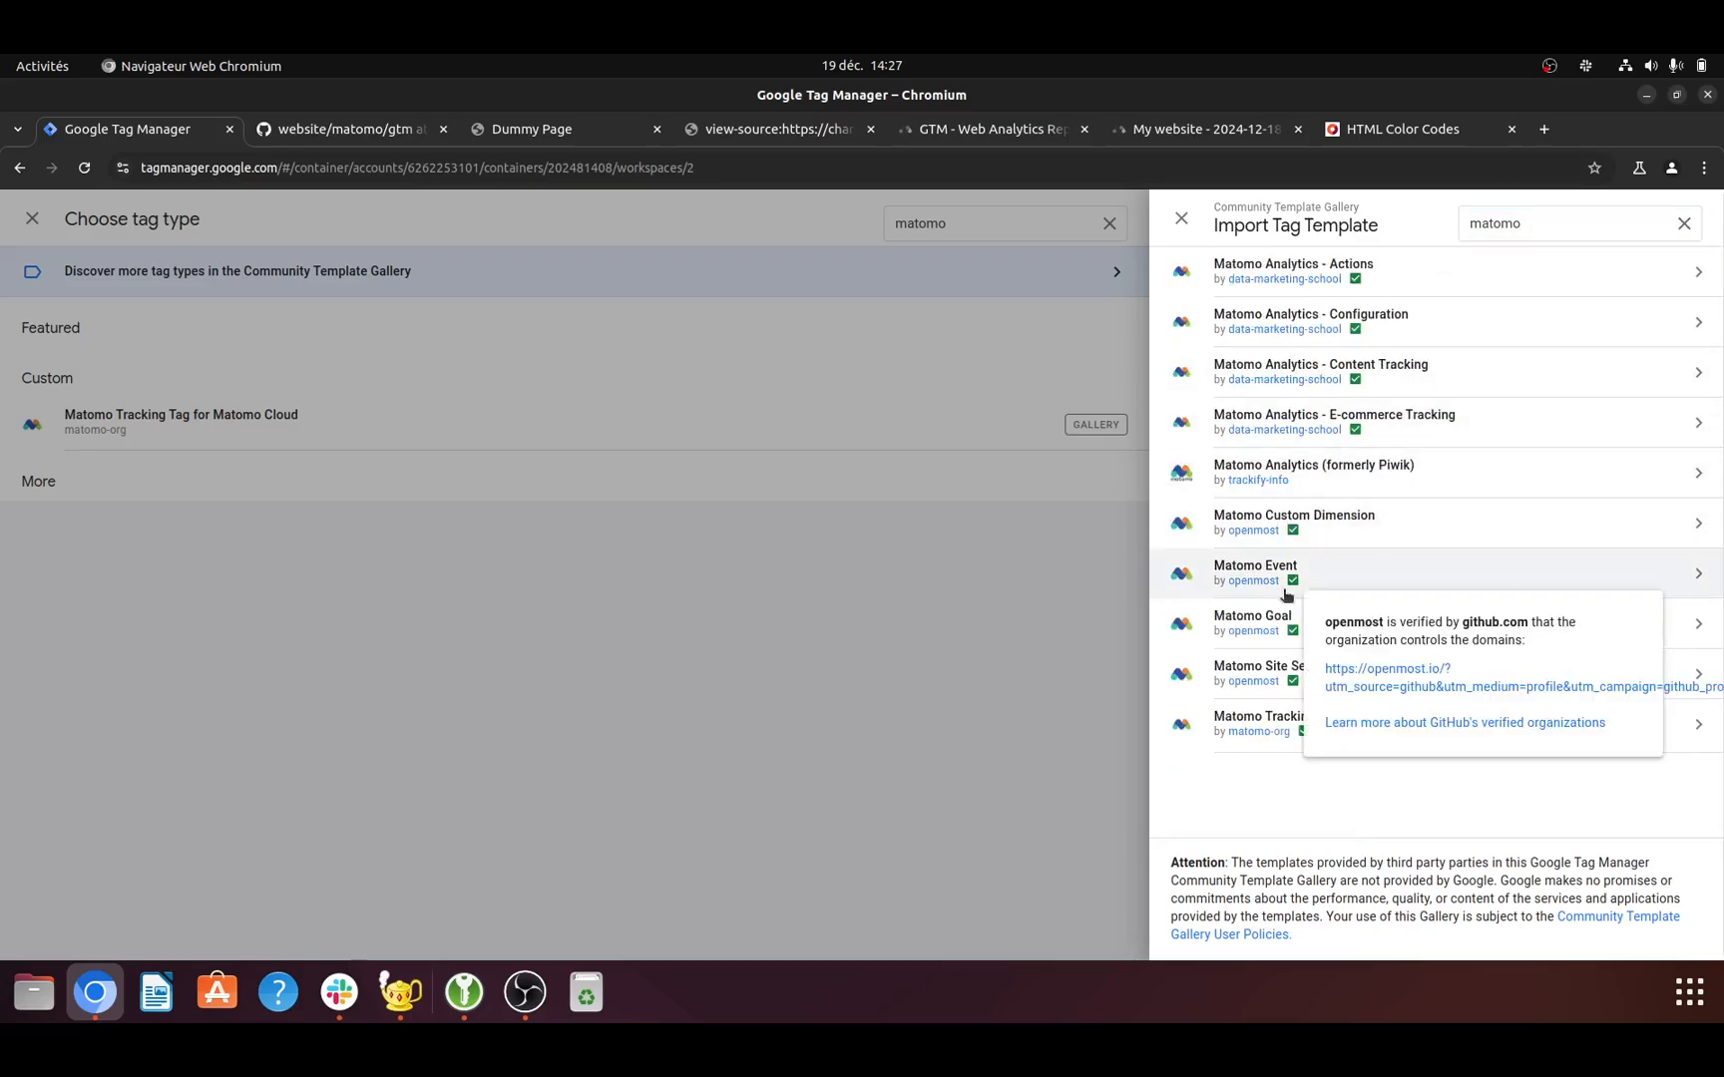
pyautogui.click(1317, 575)
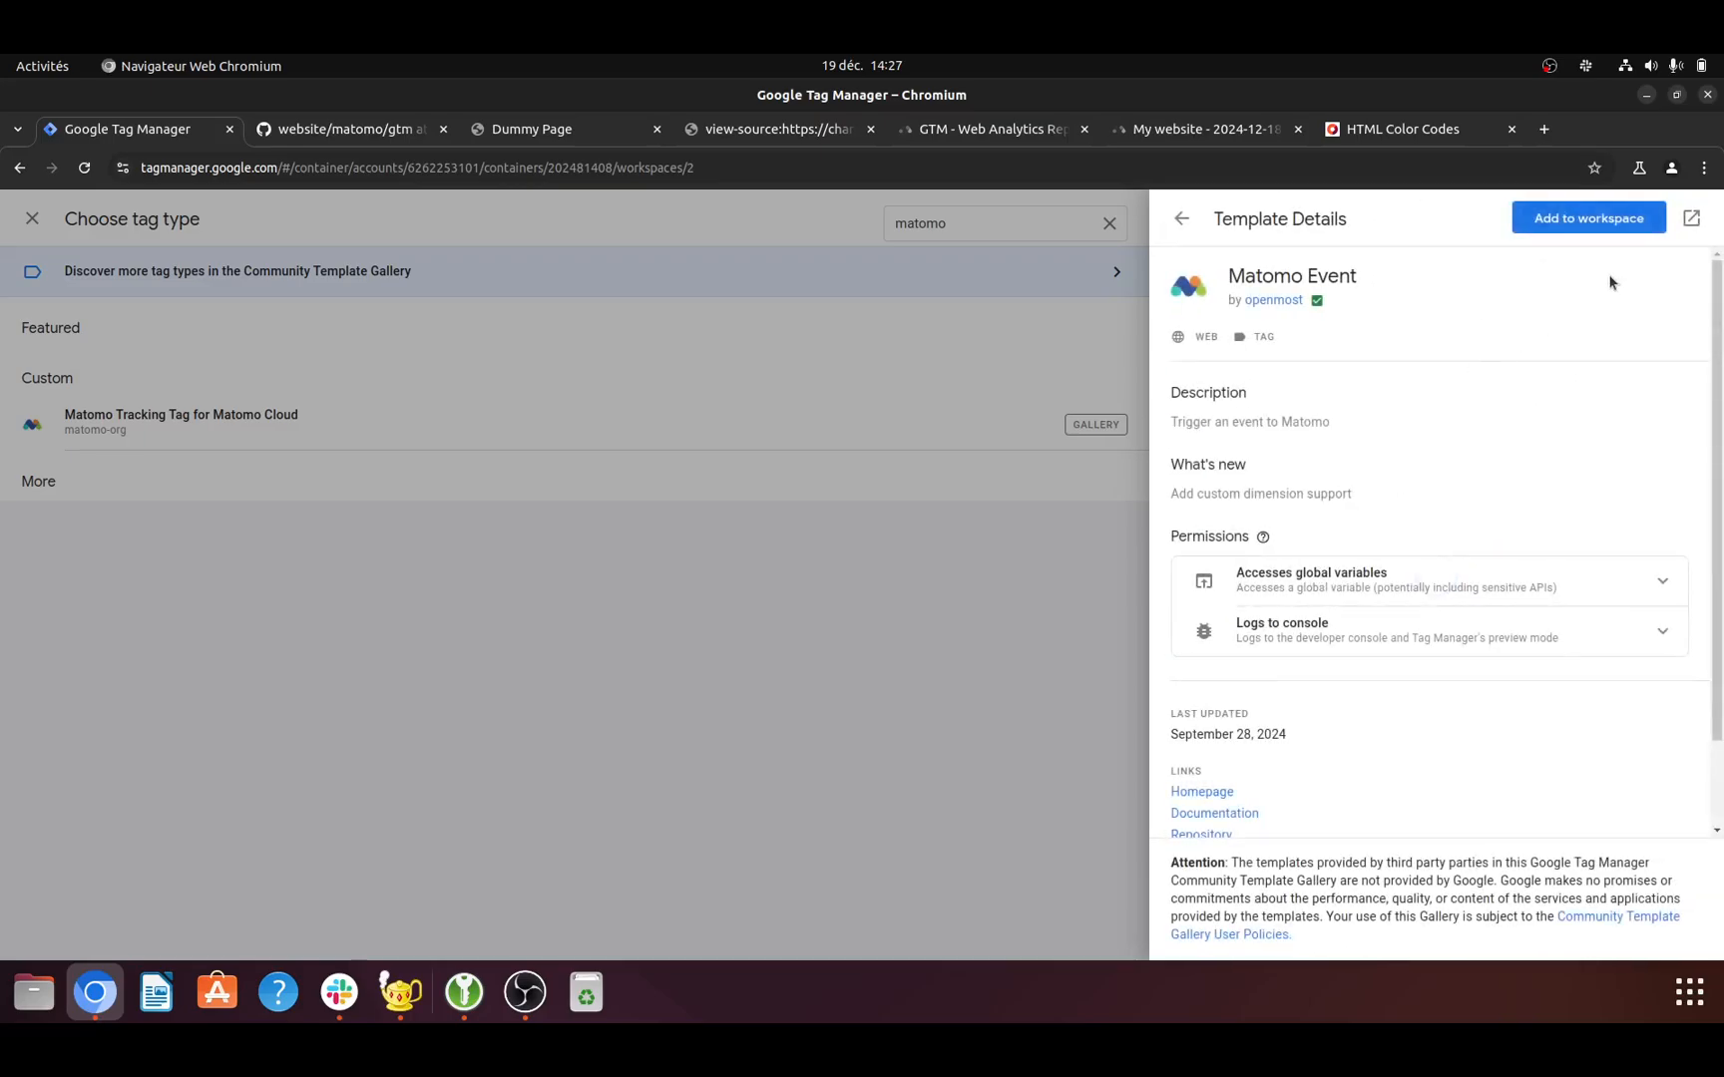
pyautogui.click(1611, 232)
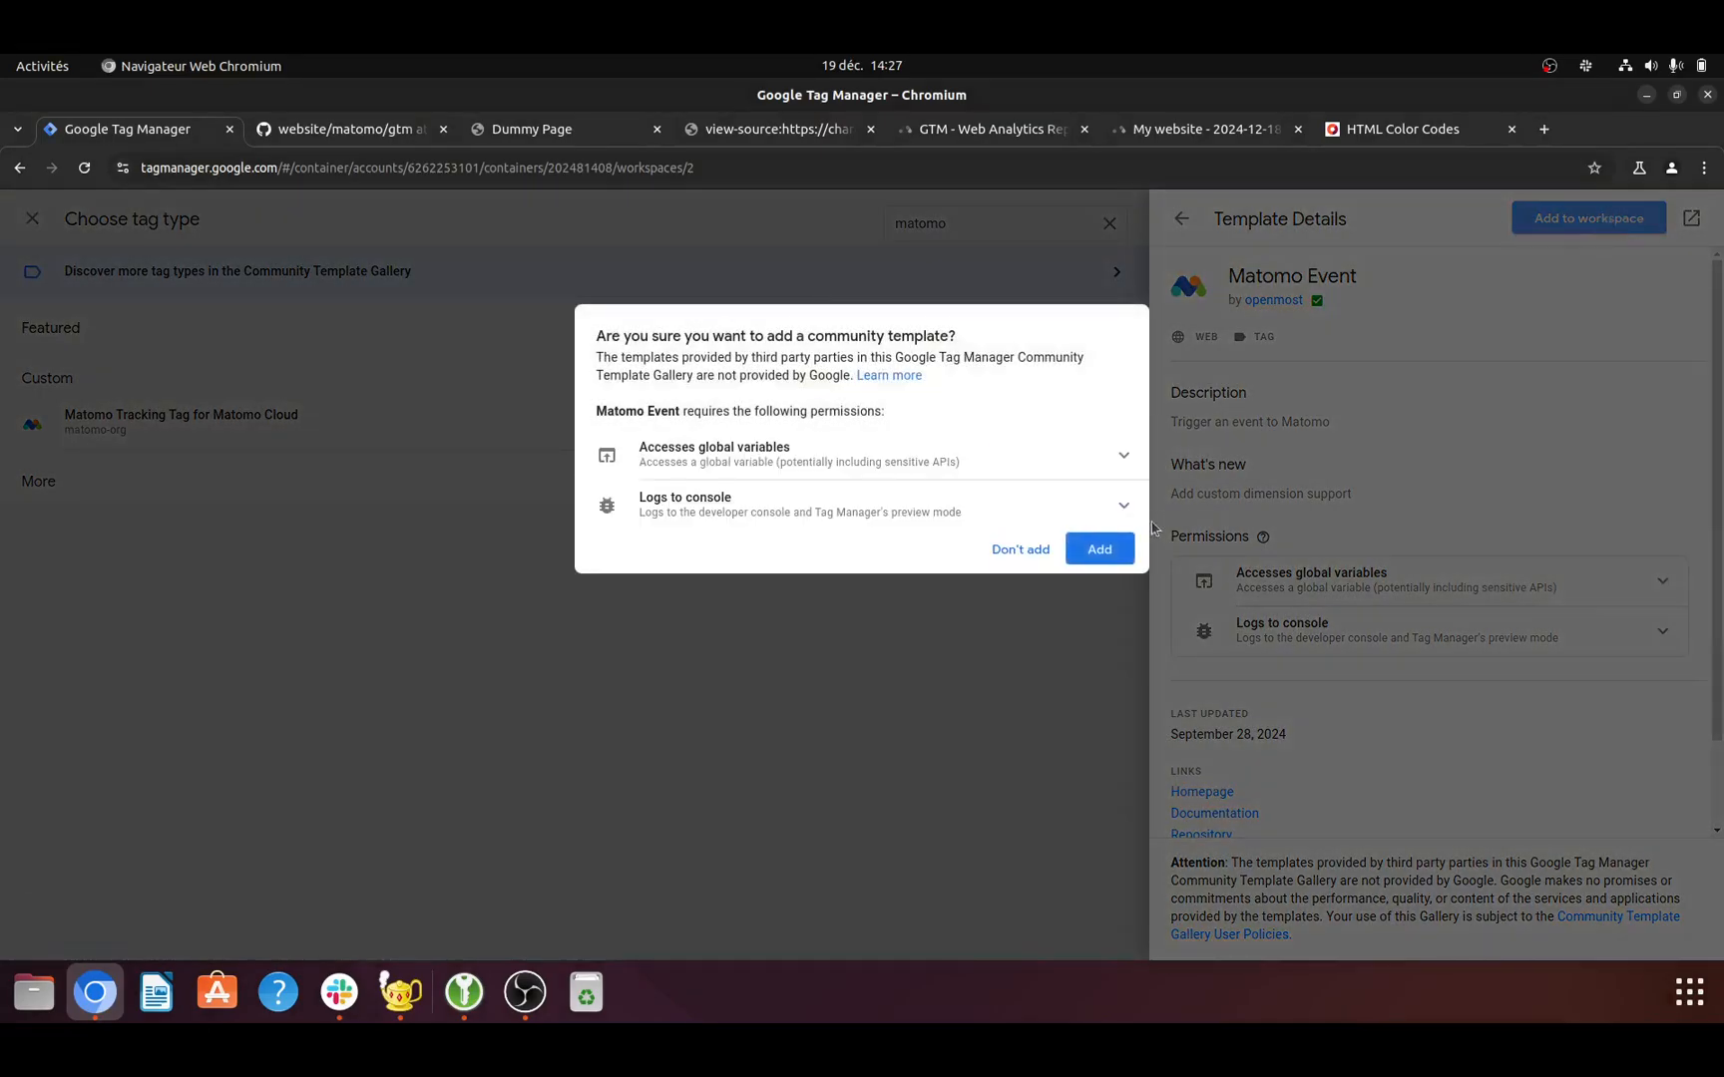
pyautogui.click(1099, 548)
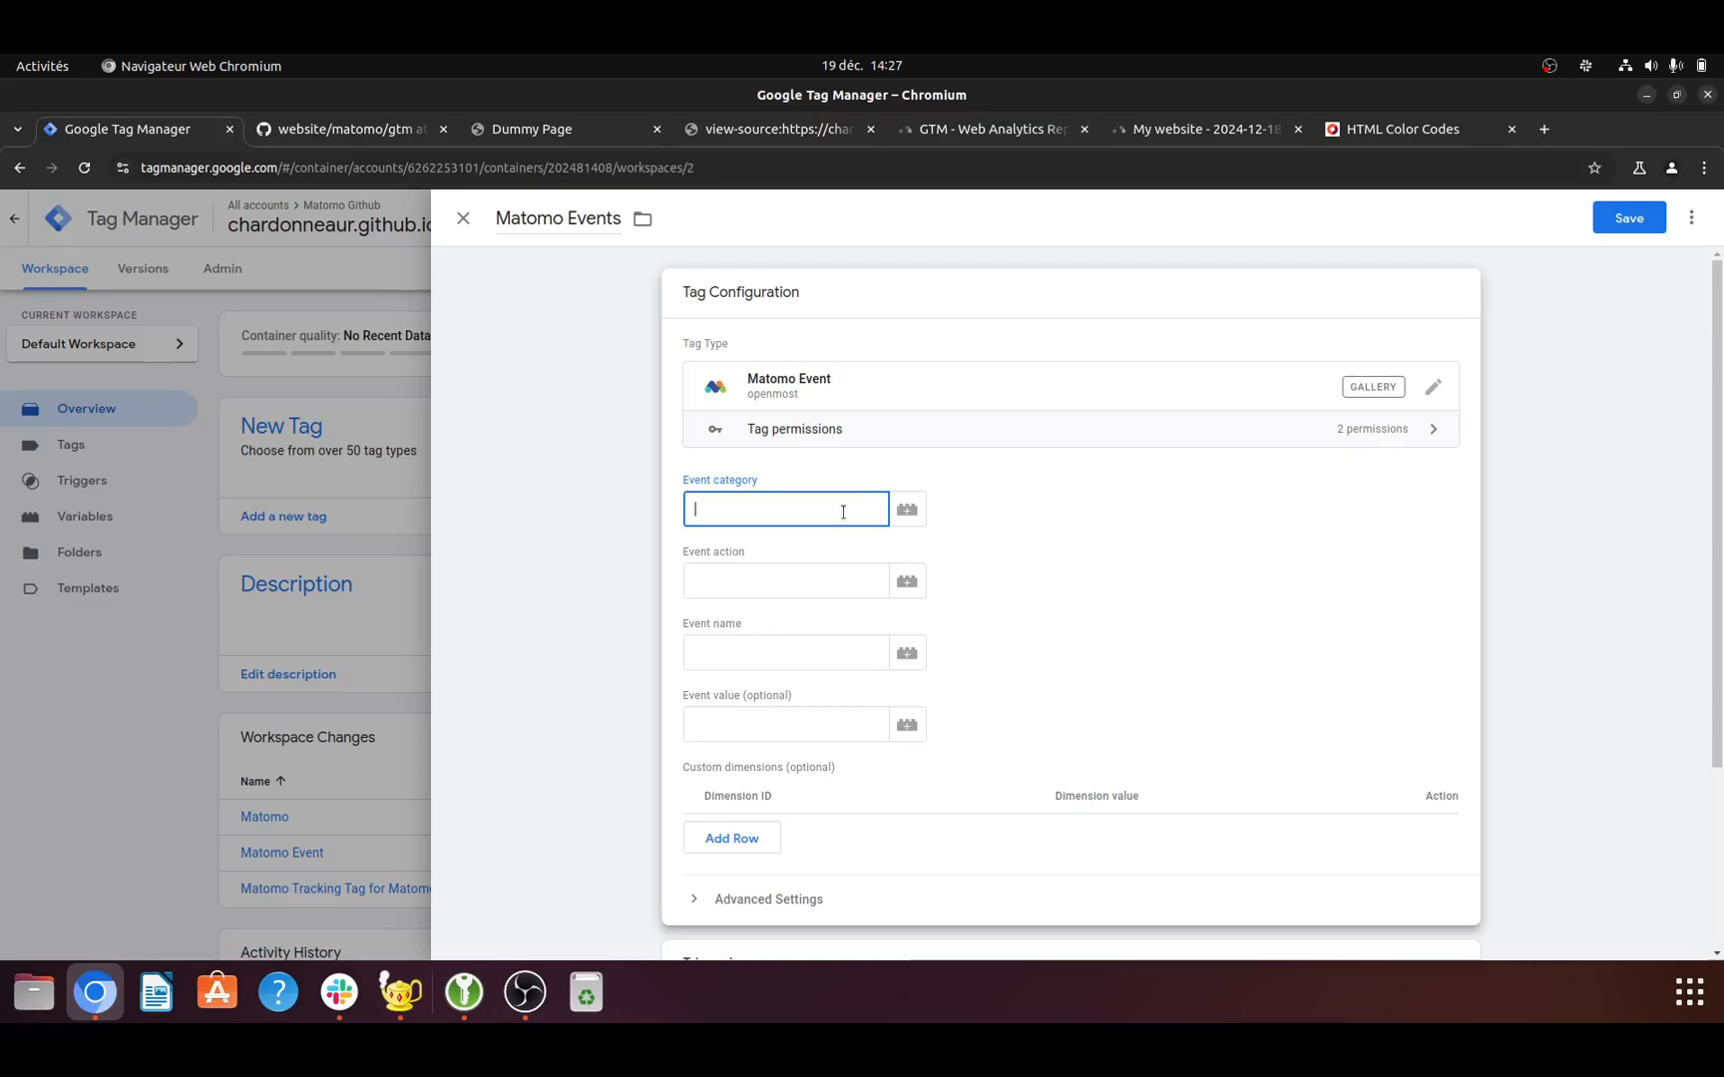
# - Set the tag's event category to interaction and its event action to click
pyautogui.write('interaction')
pyautogui.press('Tab')
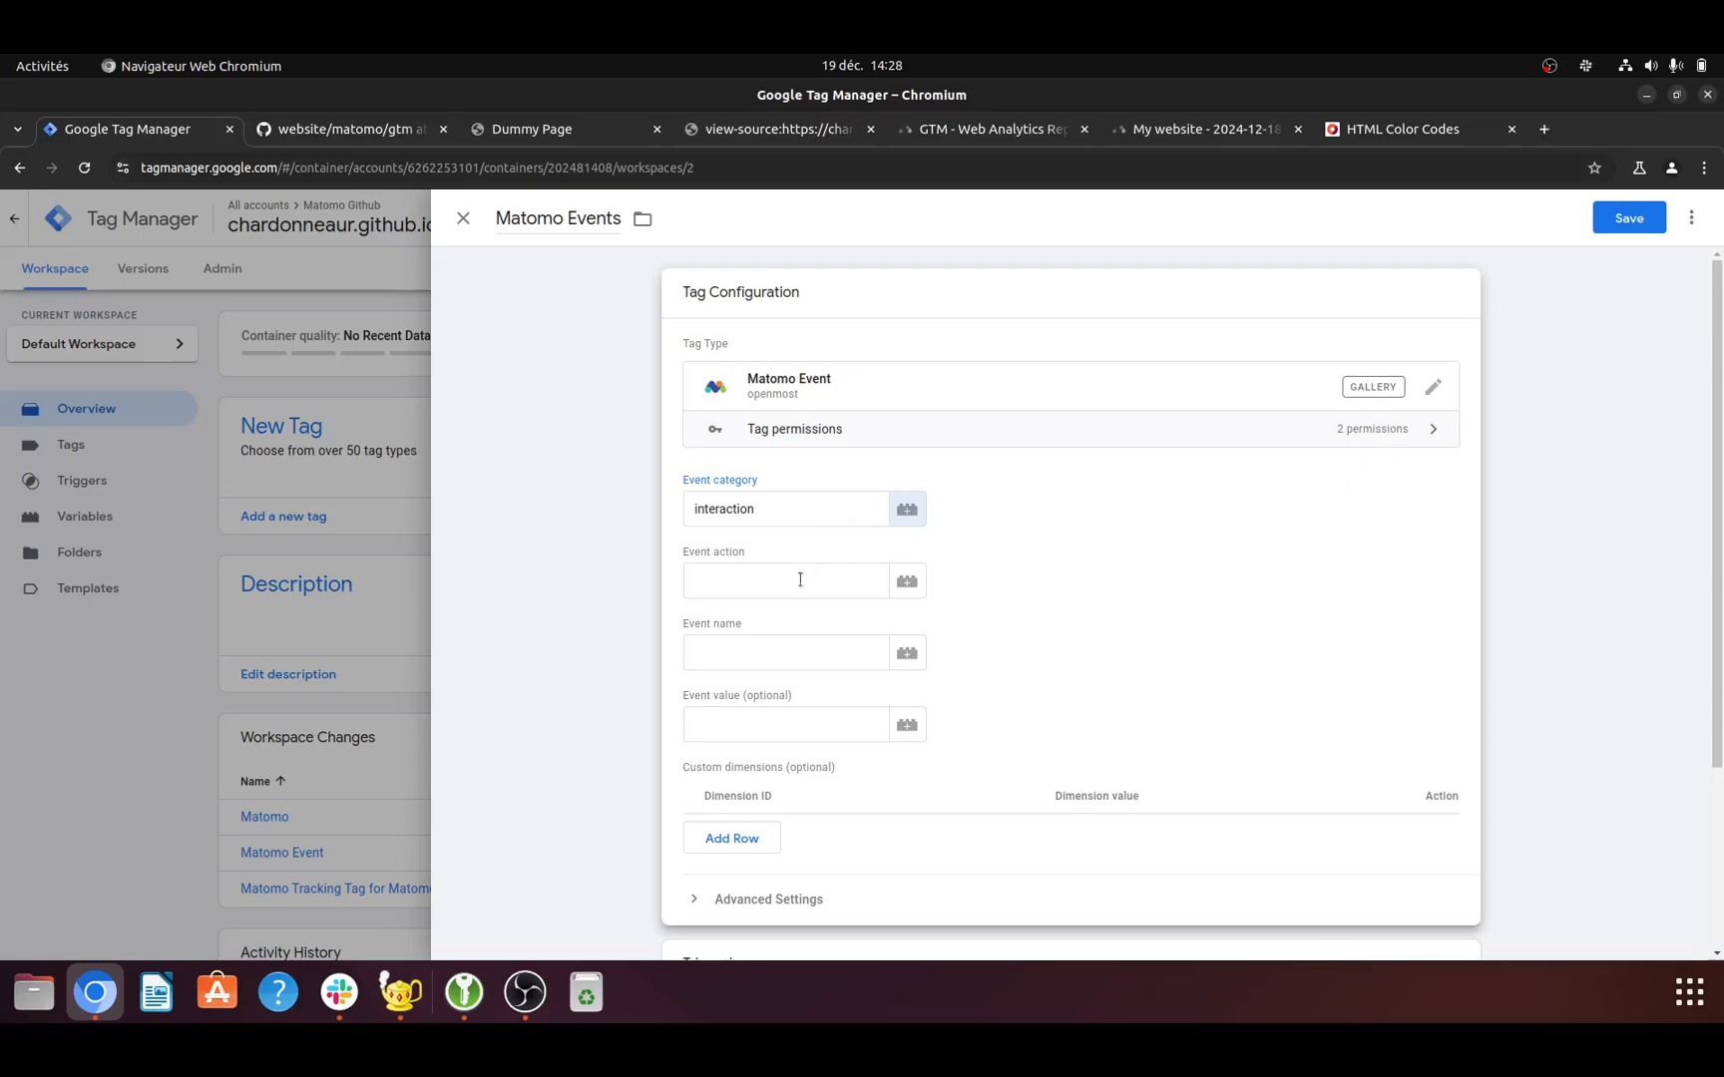
pyautogui.click(800, 579)
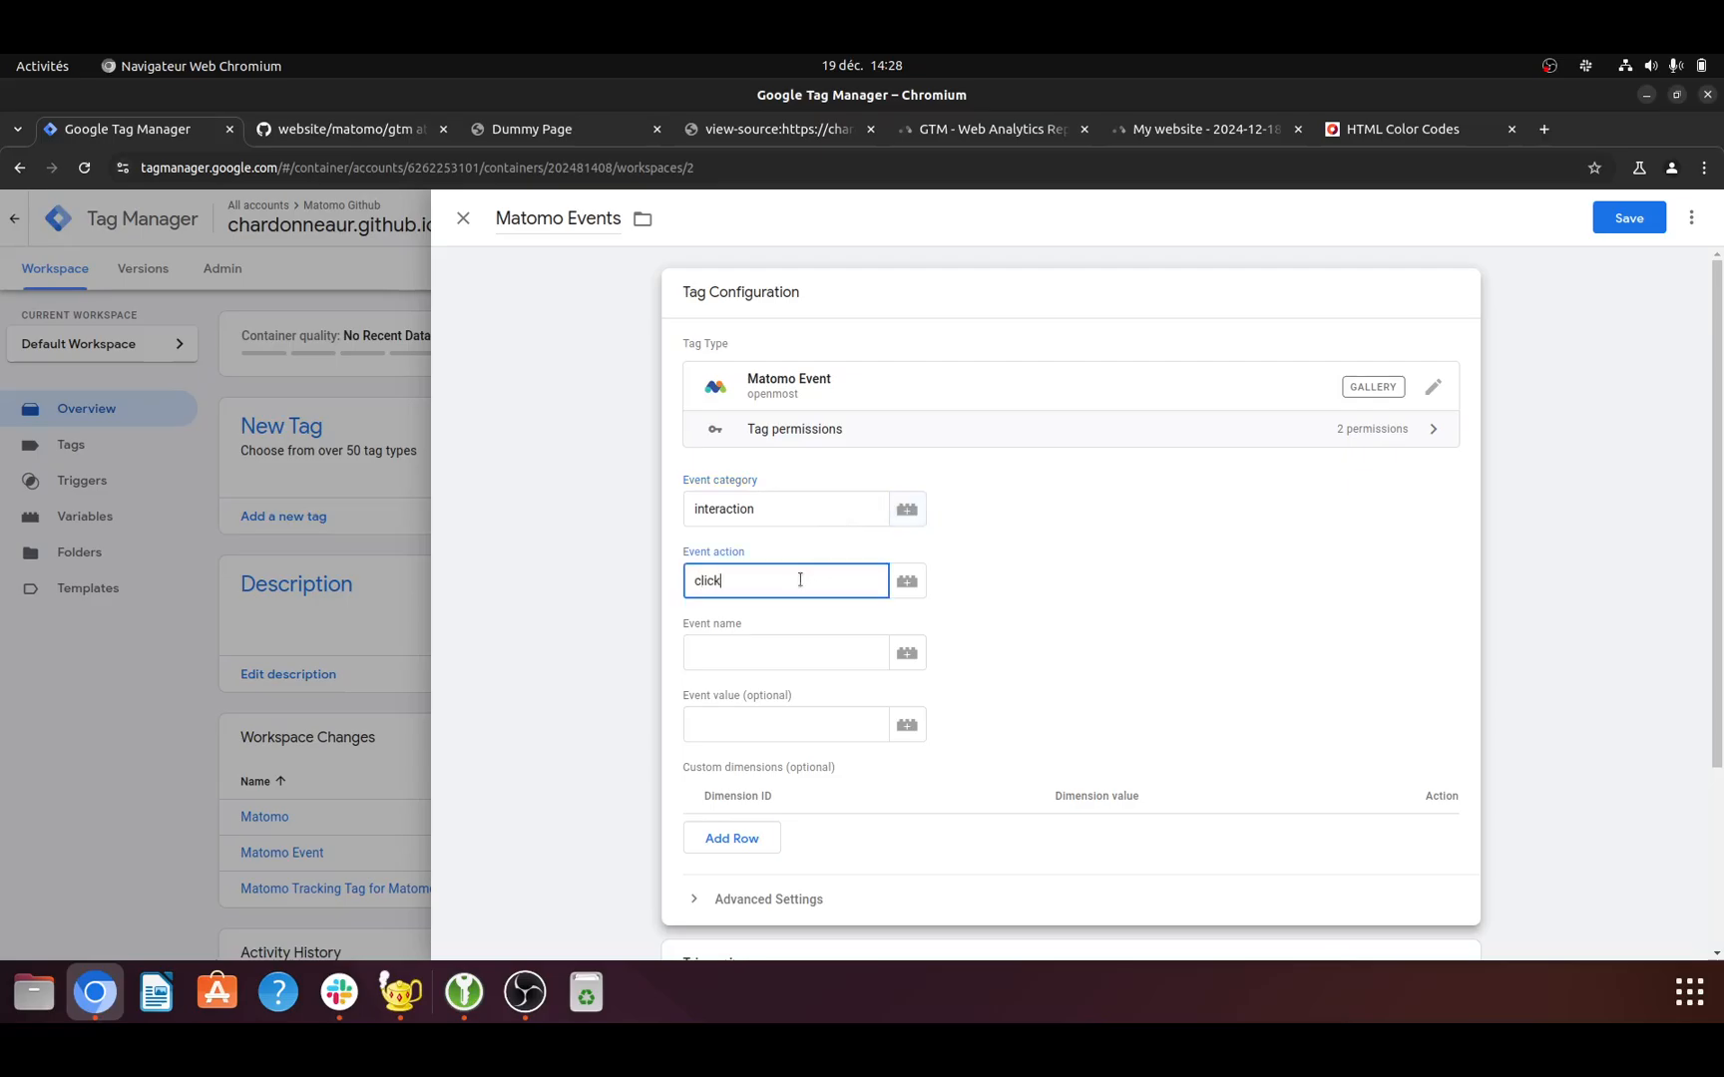
# - Set the tag's event name to the built-in Click Text variable
pyautogui.click(903, 654)
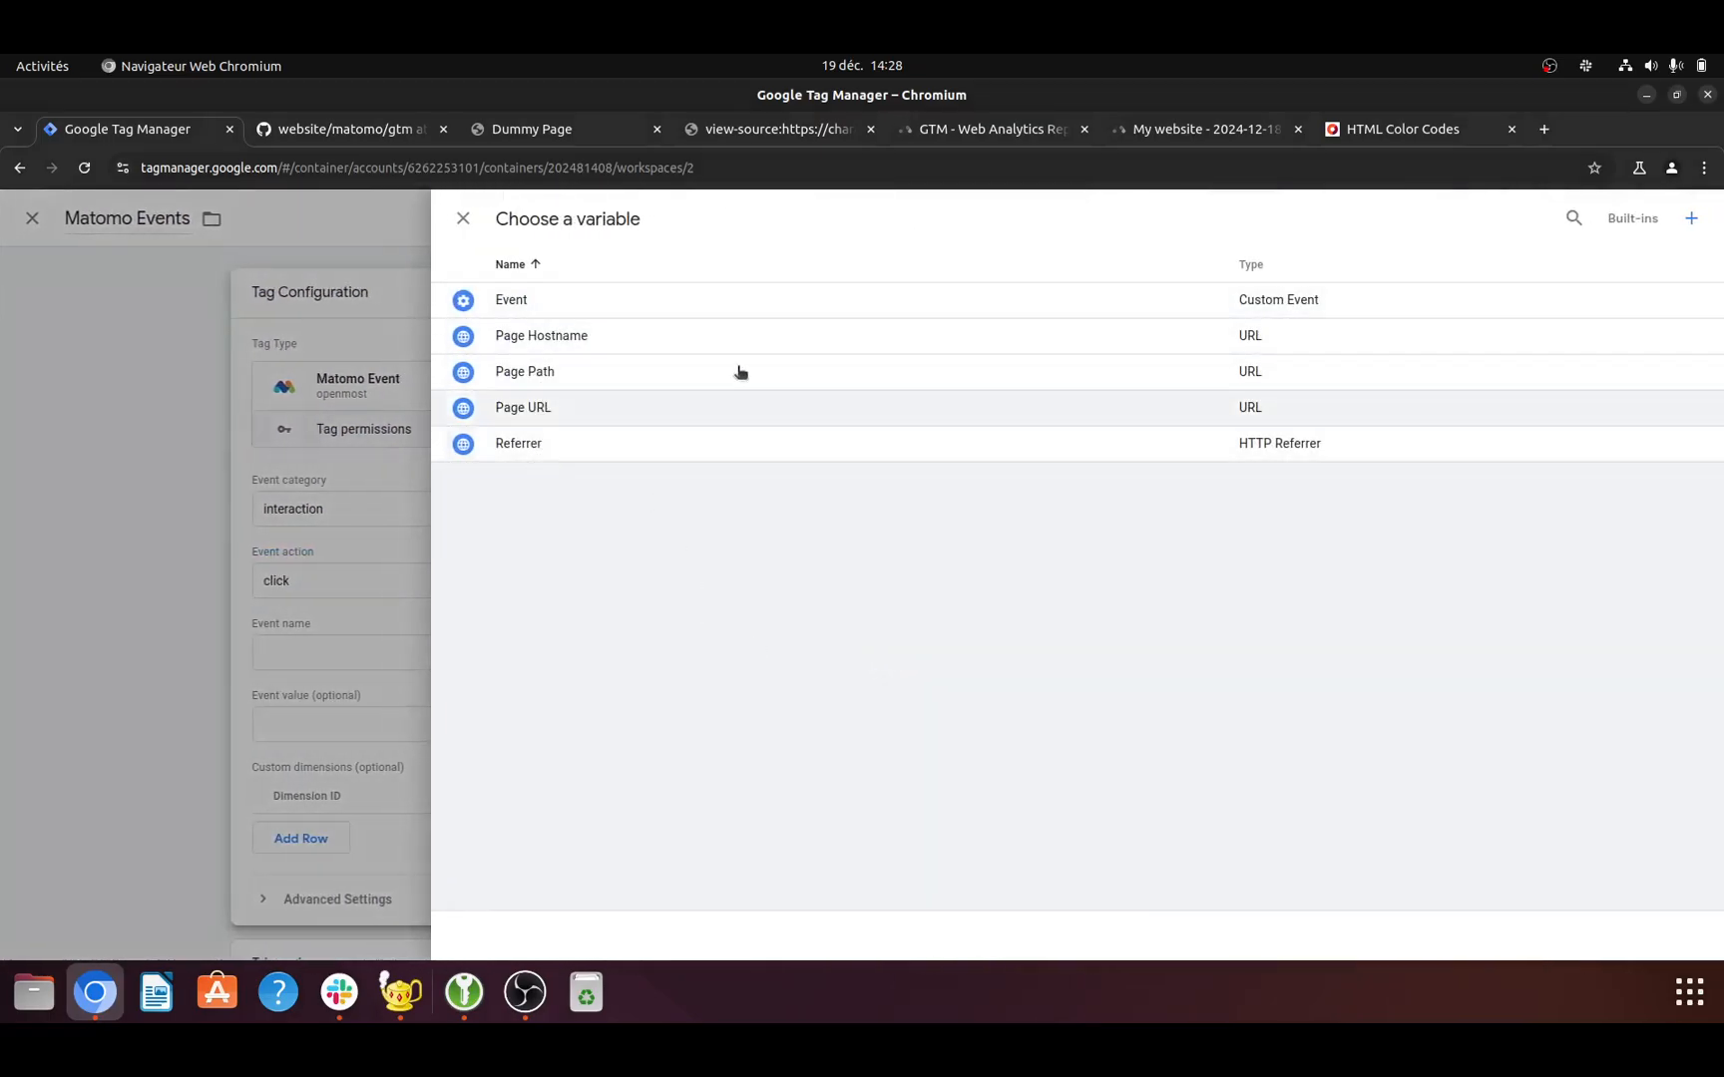
pyautogui.click(1693, 220)
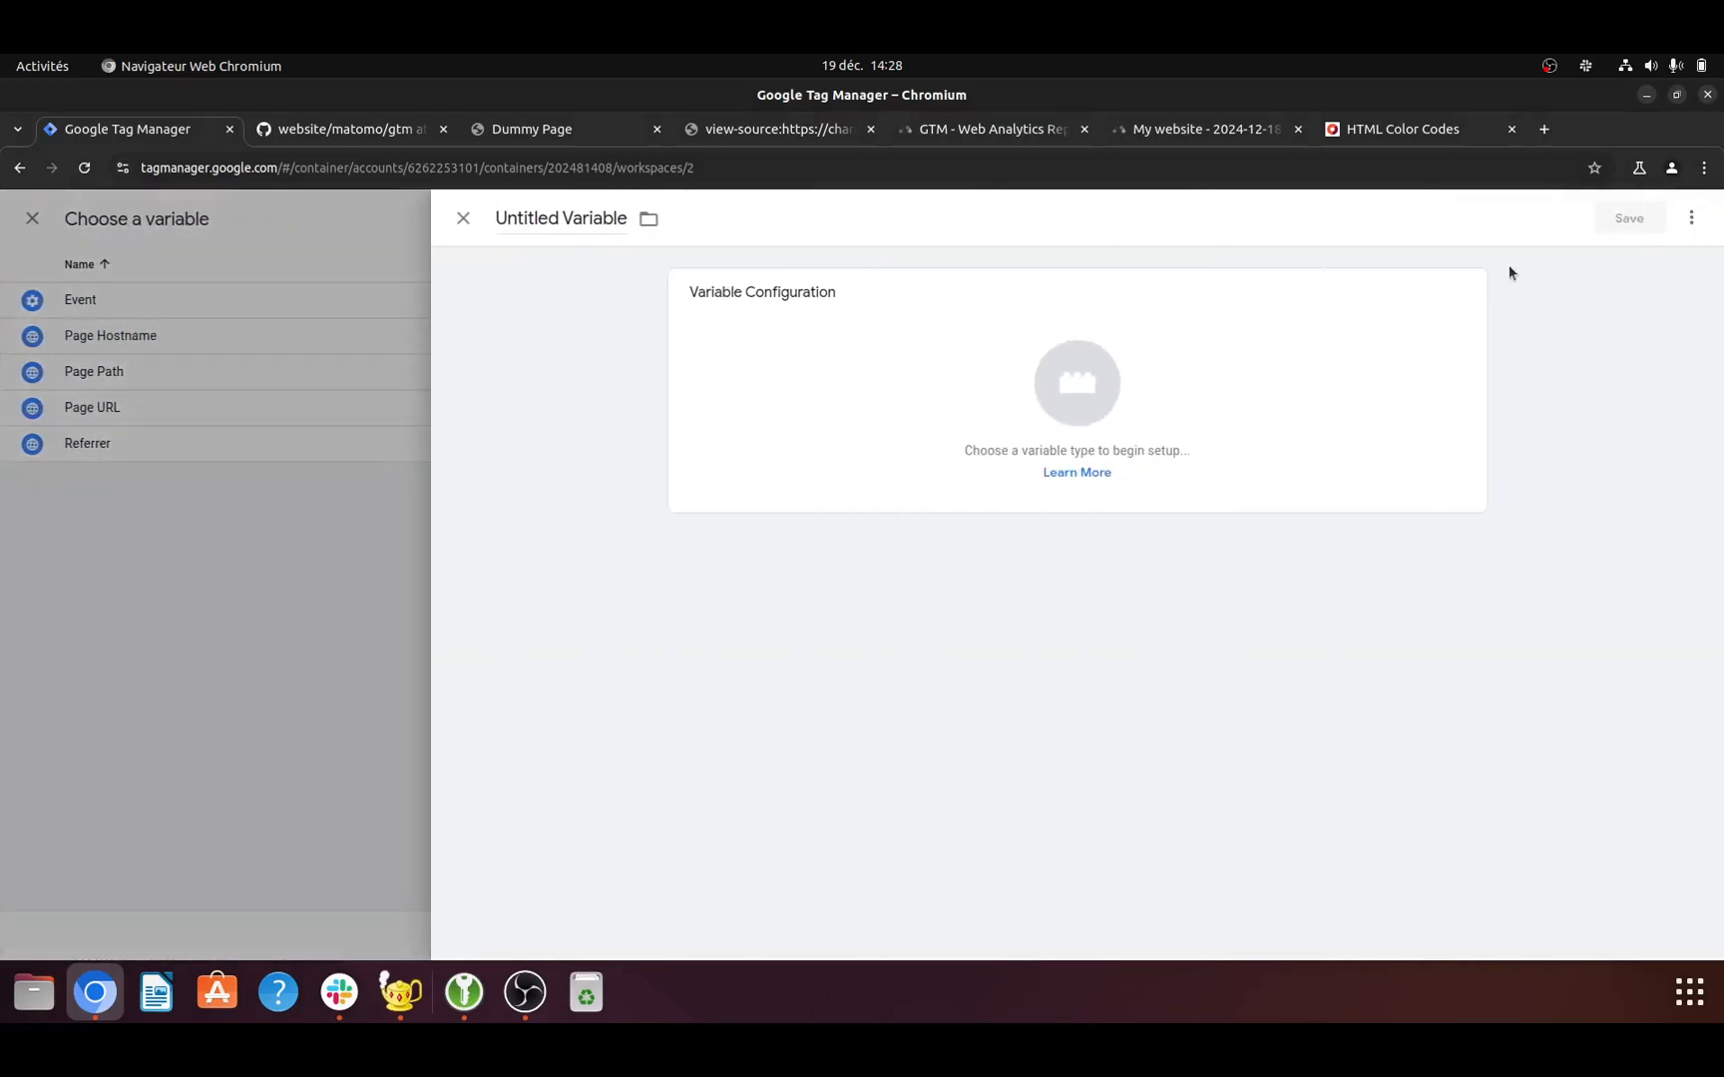
pyautogui.click(463, 219)
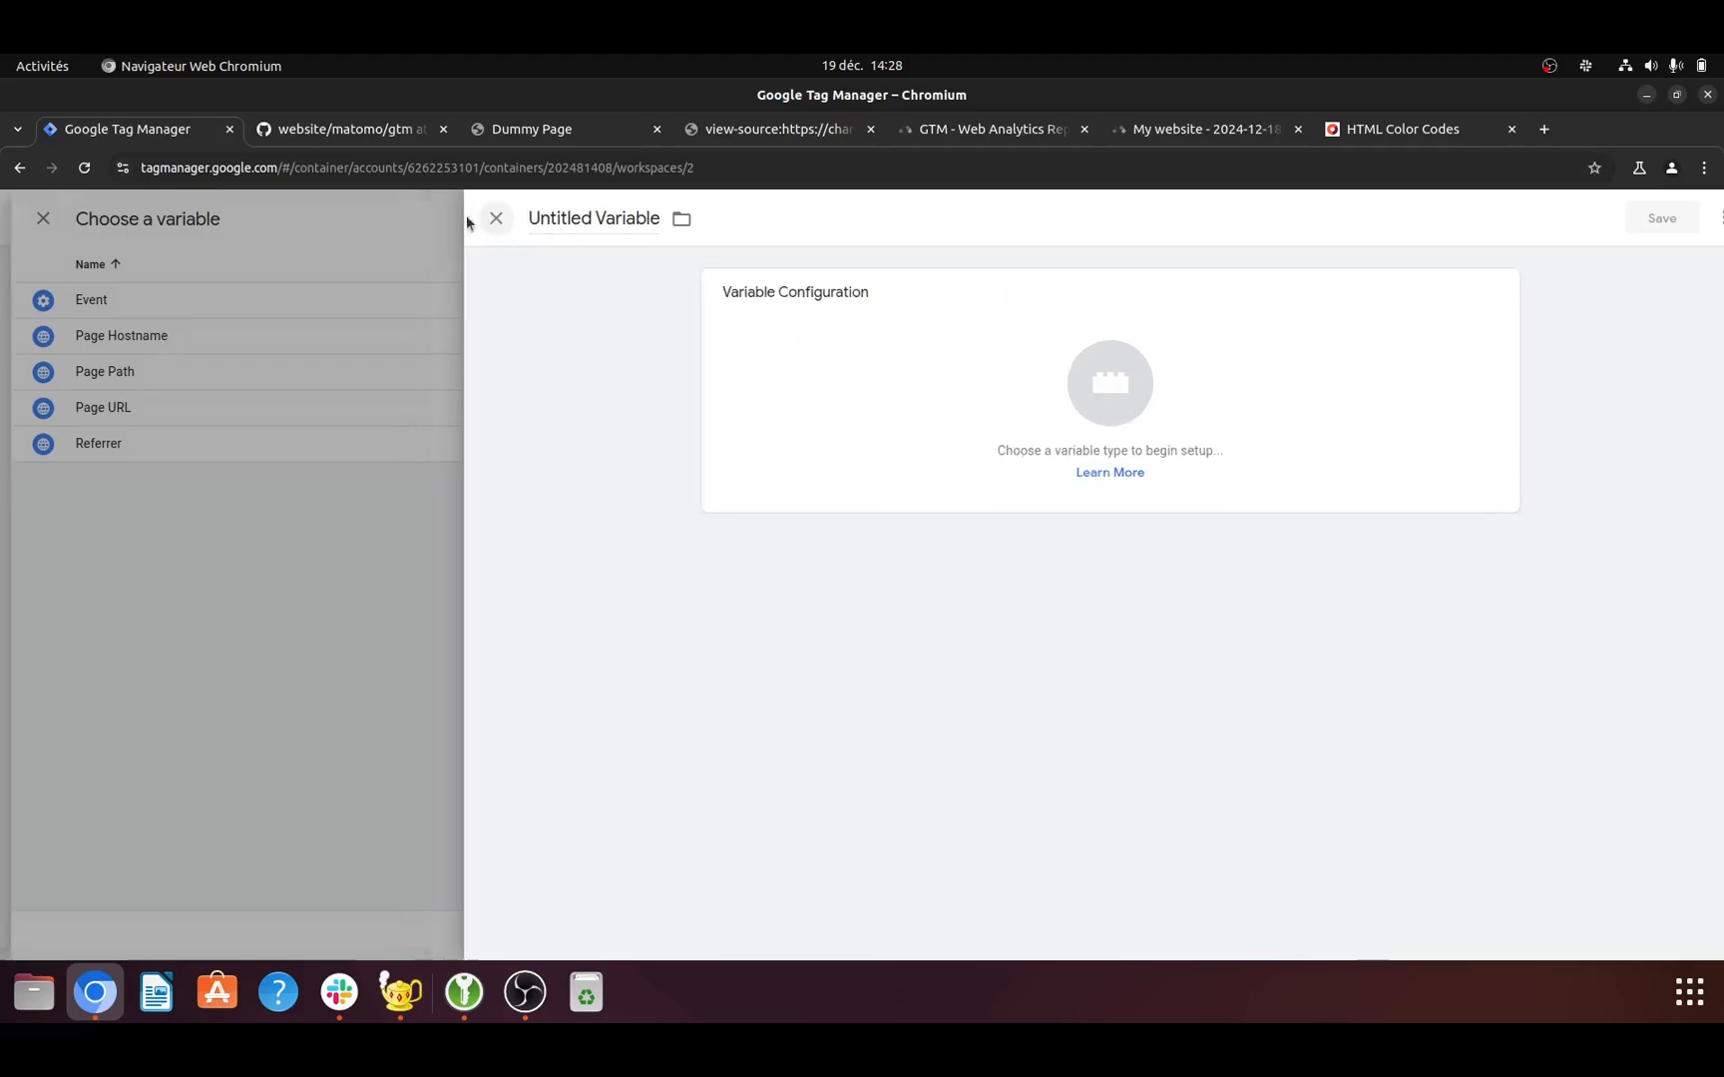
pyautogui.click(1616, 218)
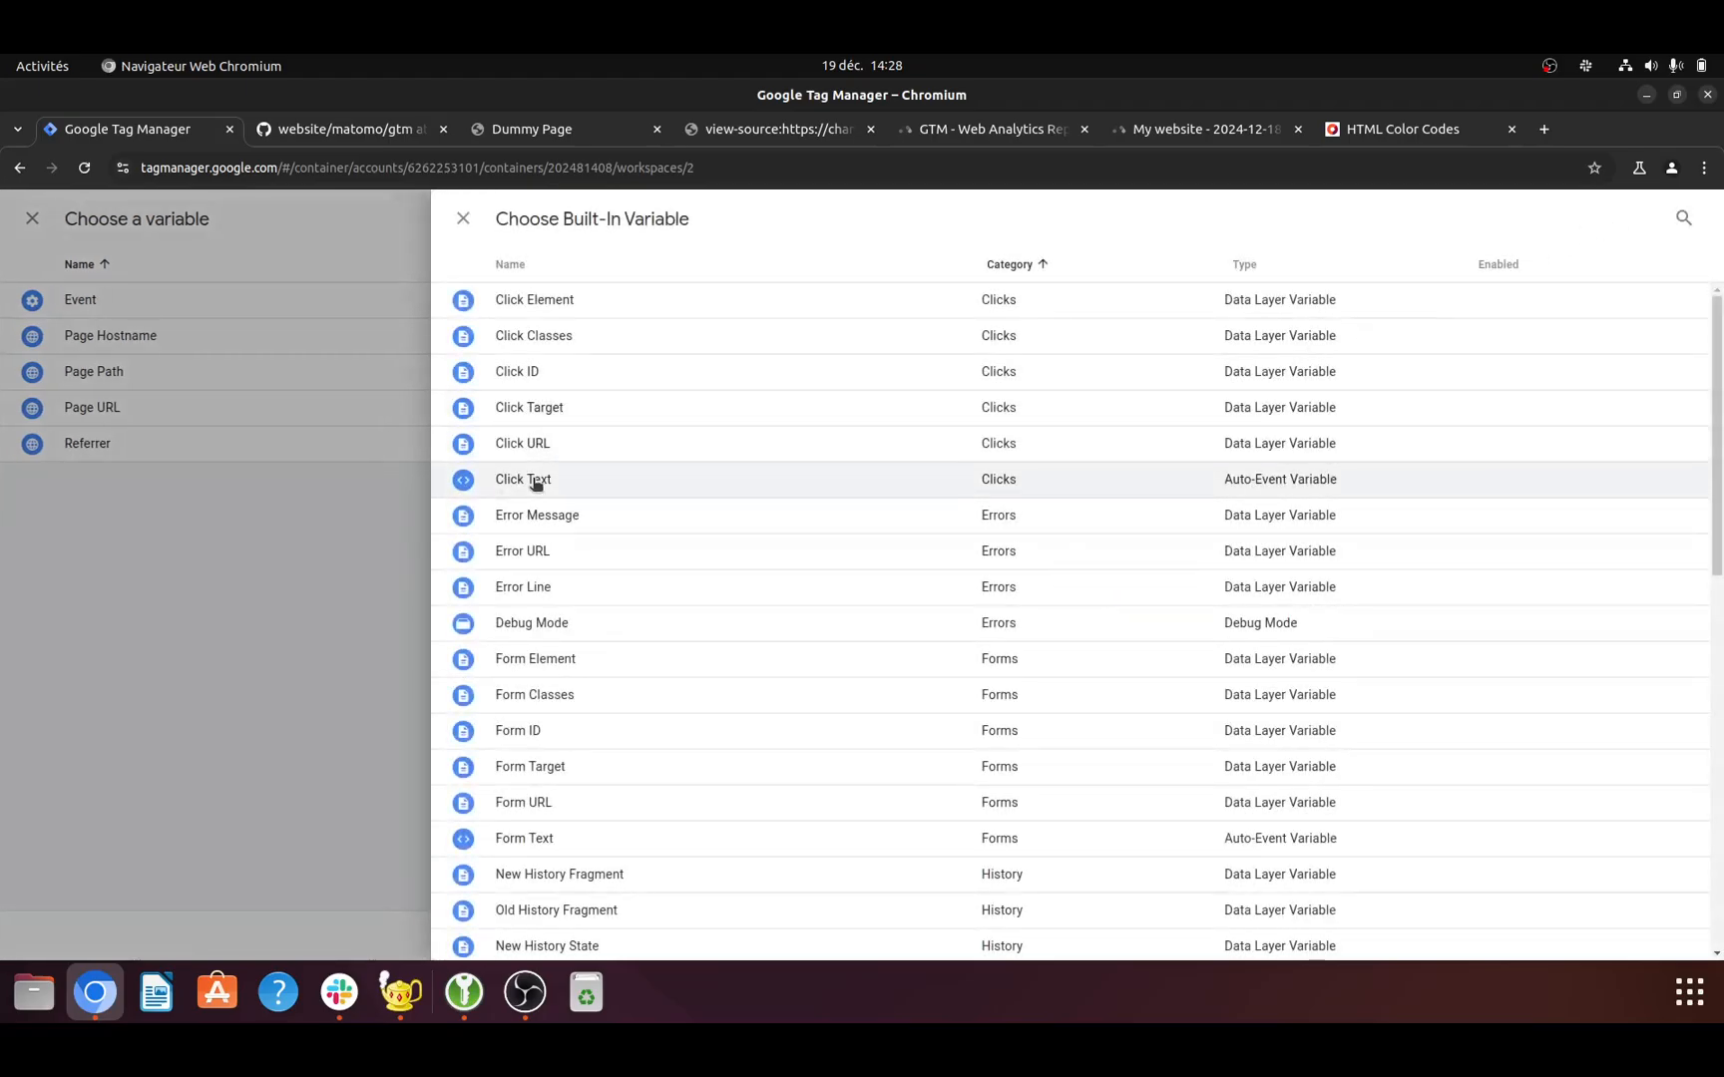
pyautogui.click(535, 479)
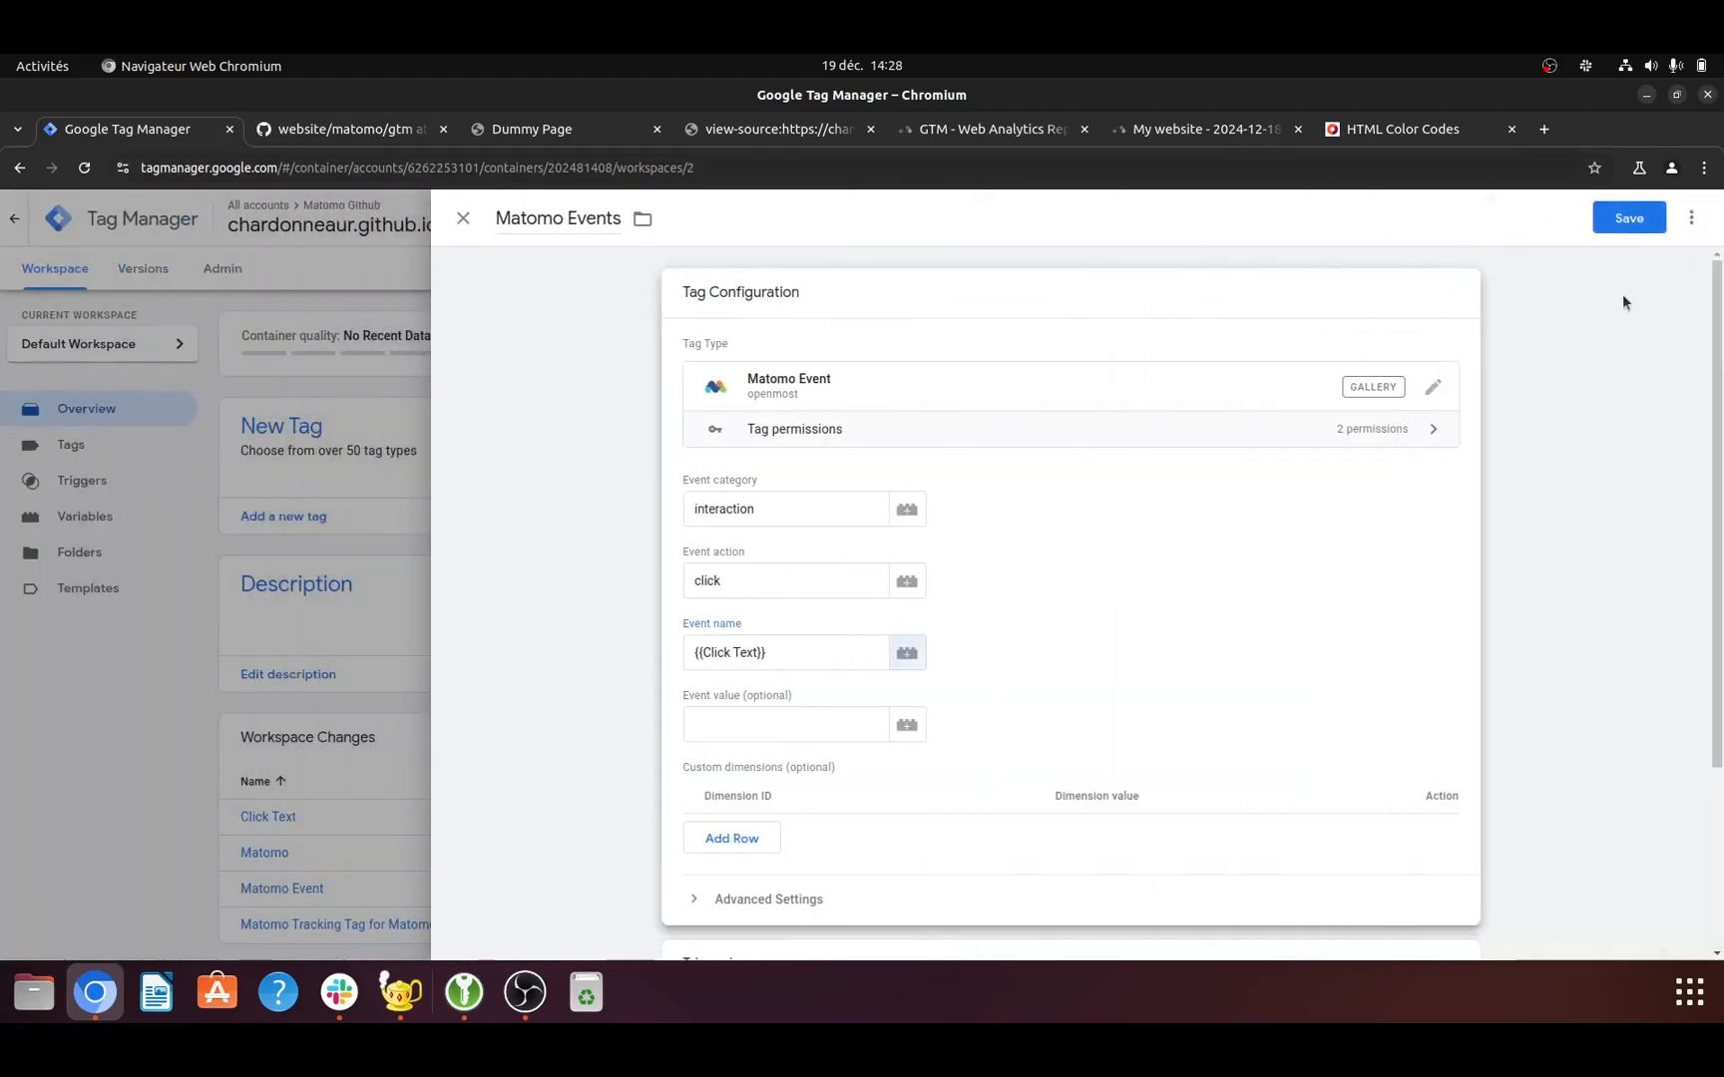
# - Create and save a firing trigger named Clicks for the Matomo Events tag, using the Click - All Elements type on all clicks
pyautogui.scroll(-3, 1207, 604)
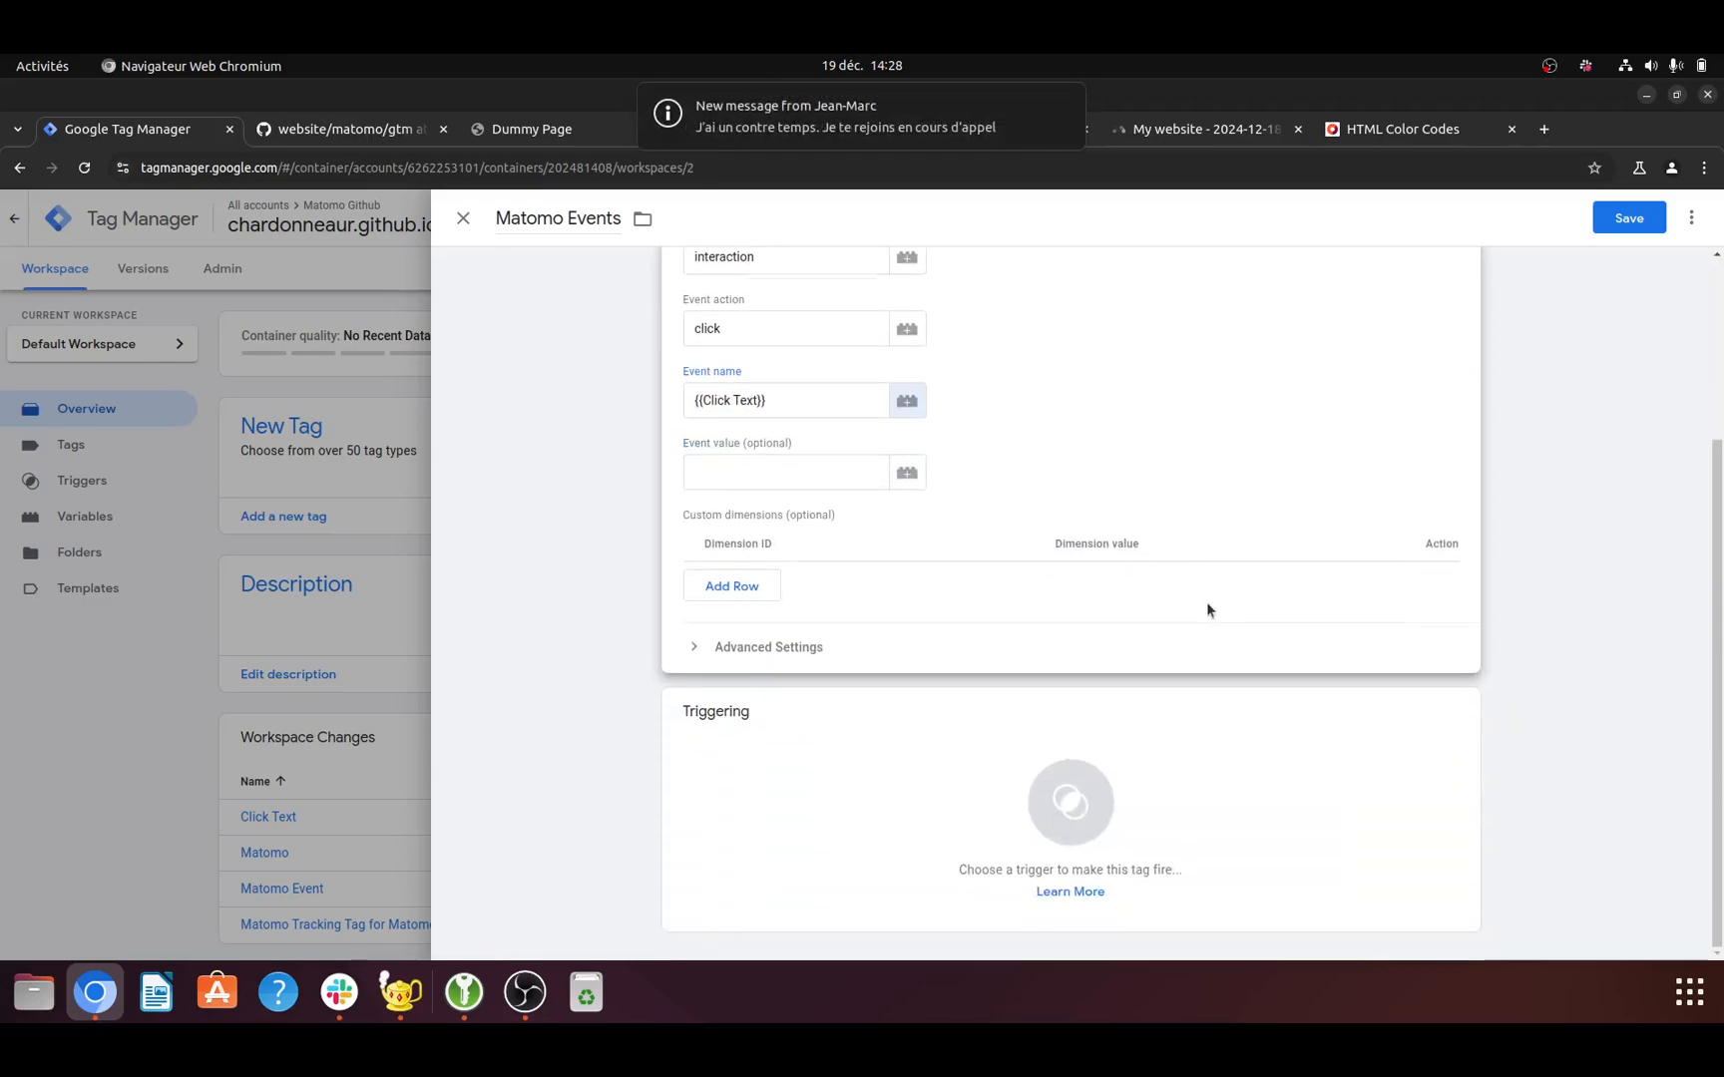
pyautogui.click(1059, 820)
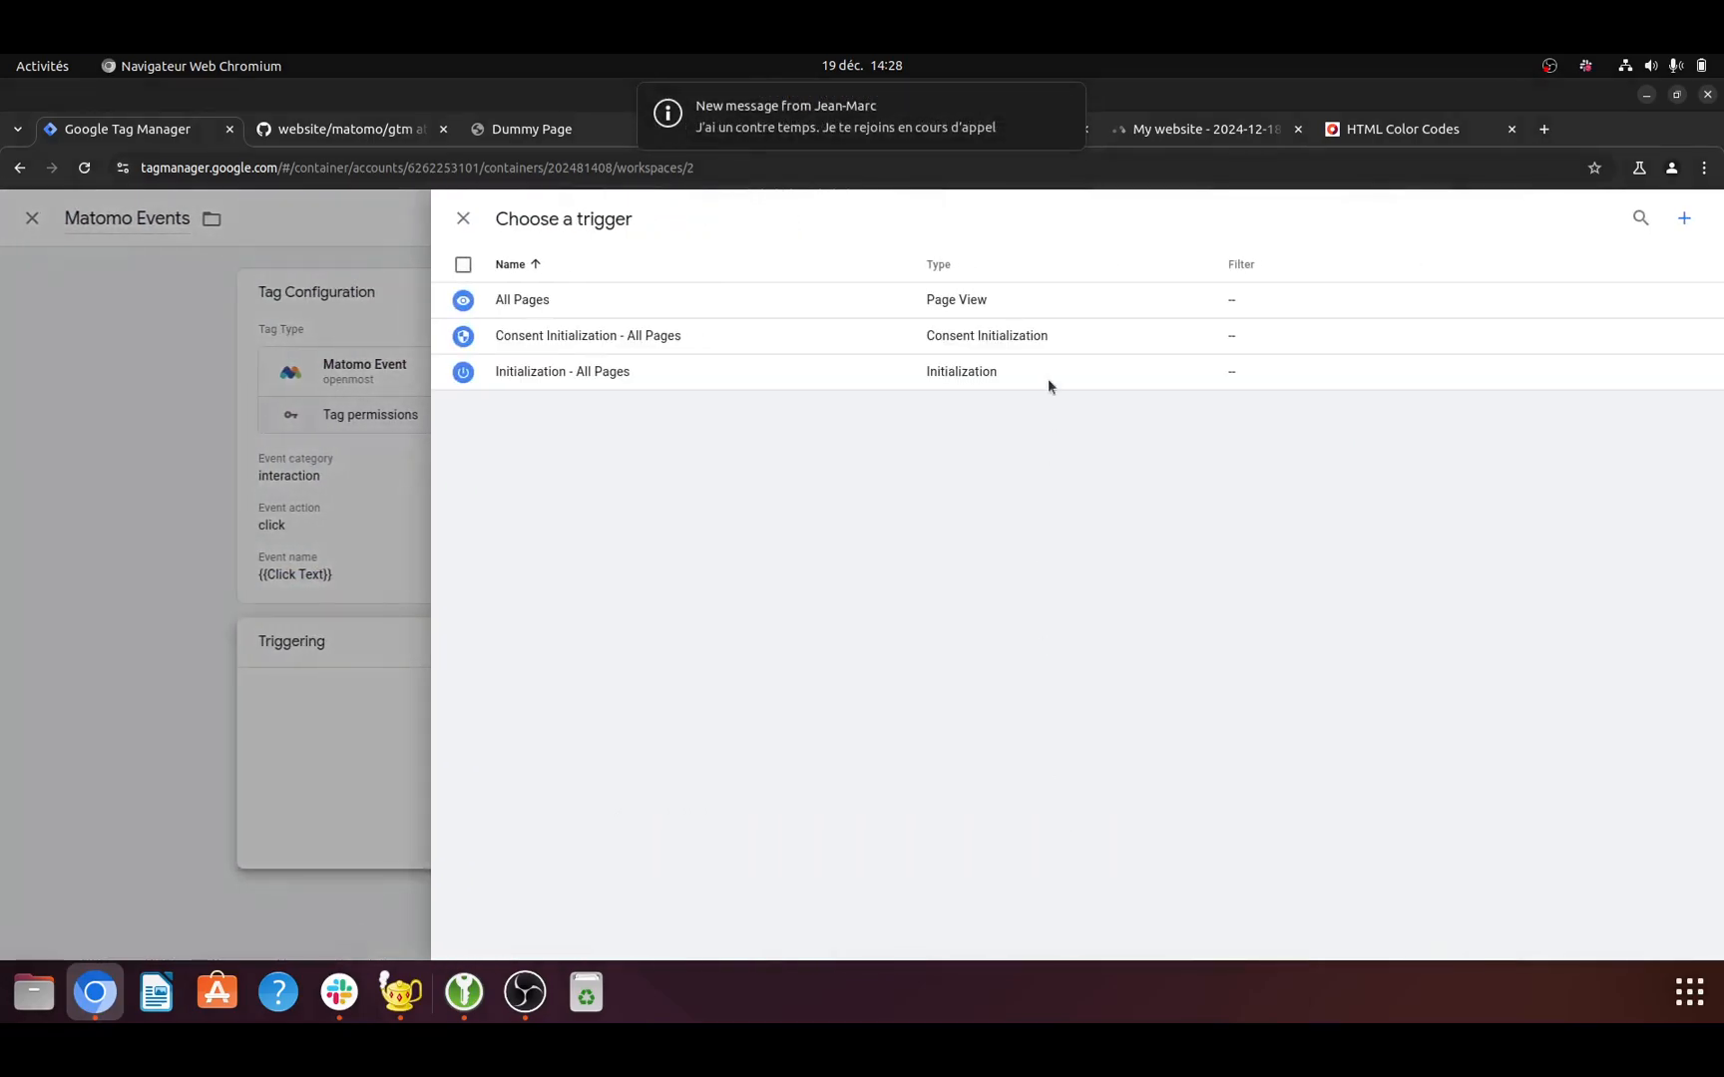
pyautogui.click(1061, 105)
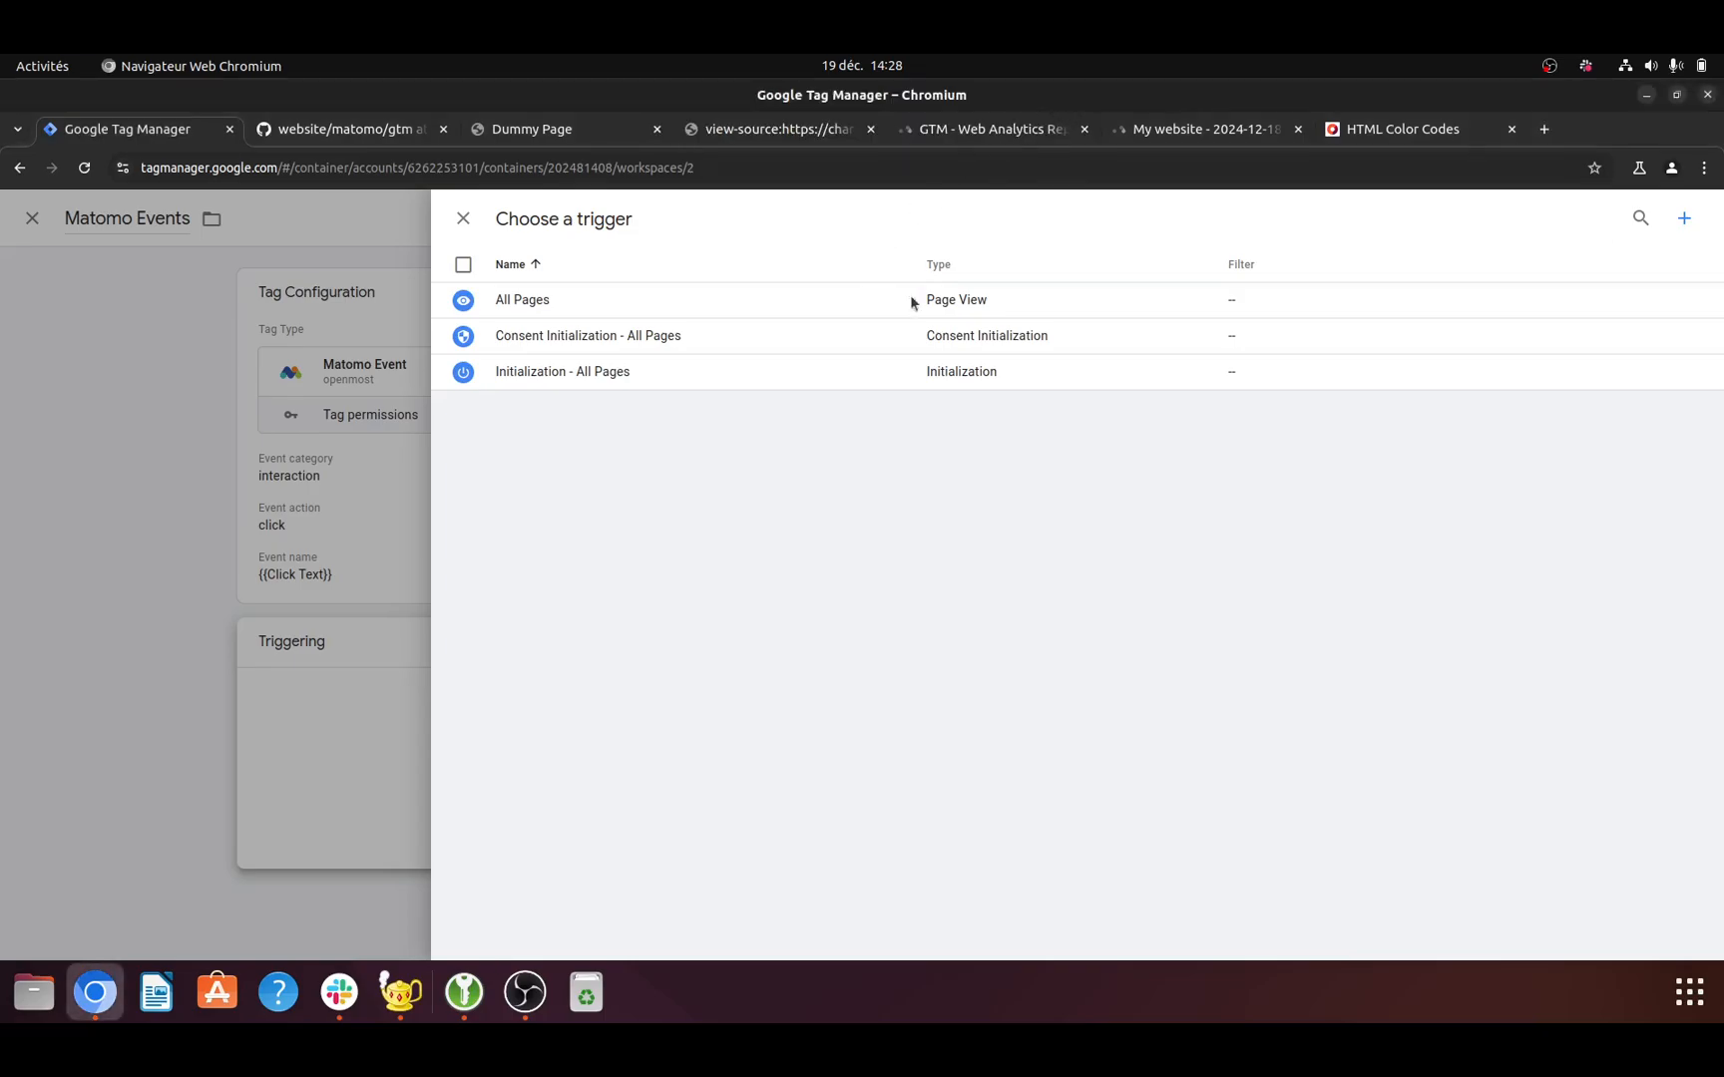
pyautogui.click(1684, 218)
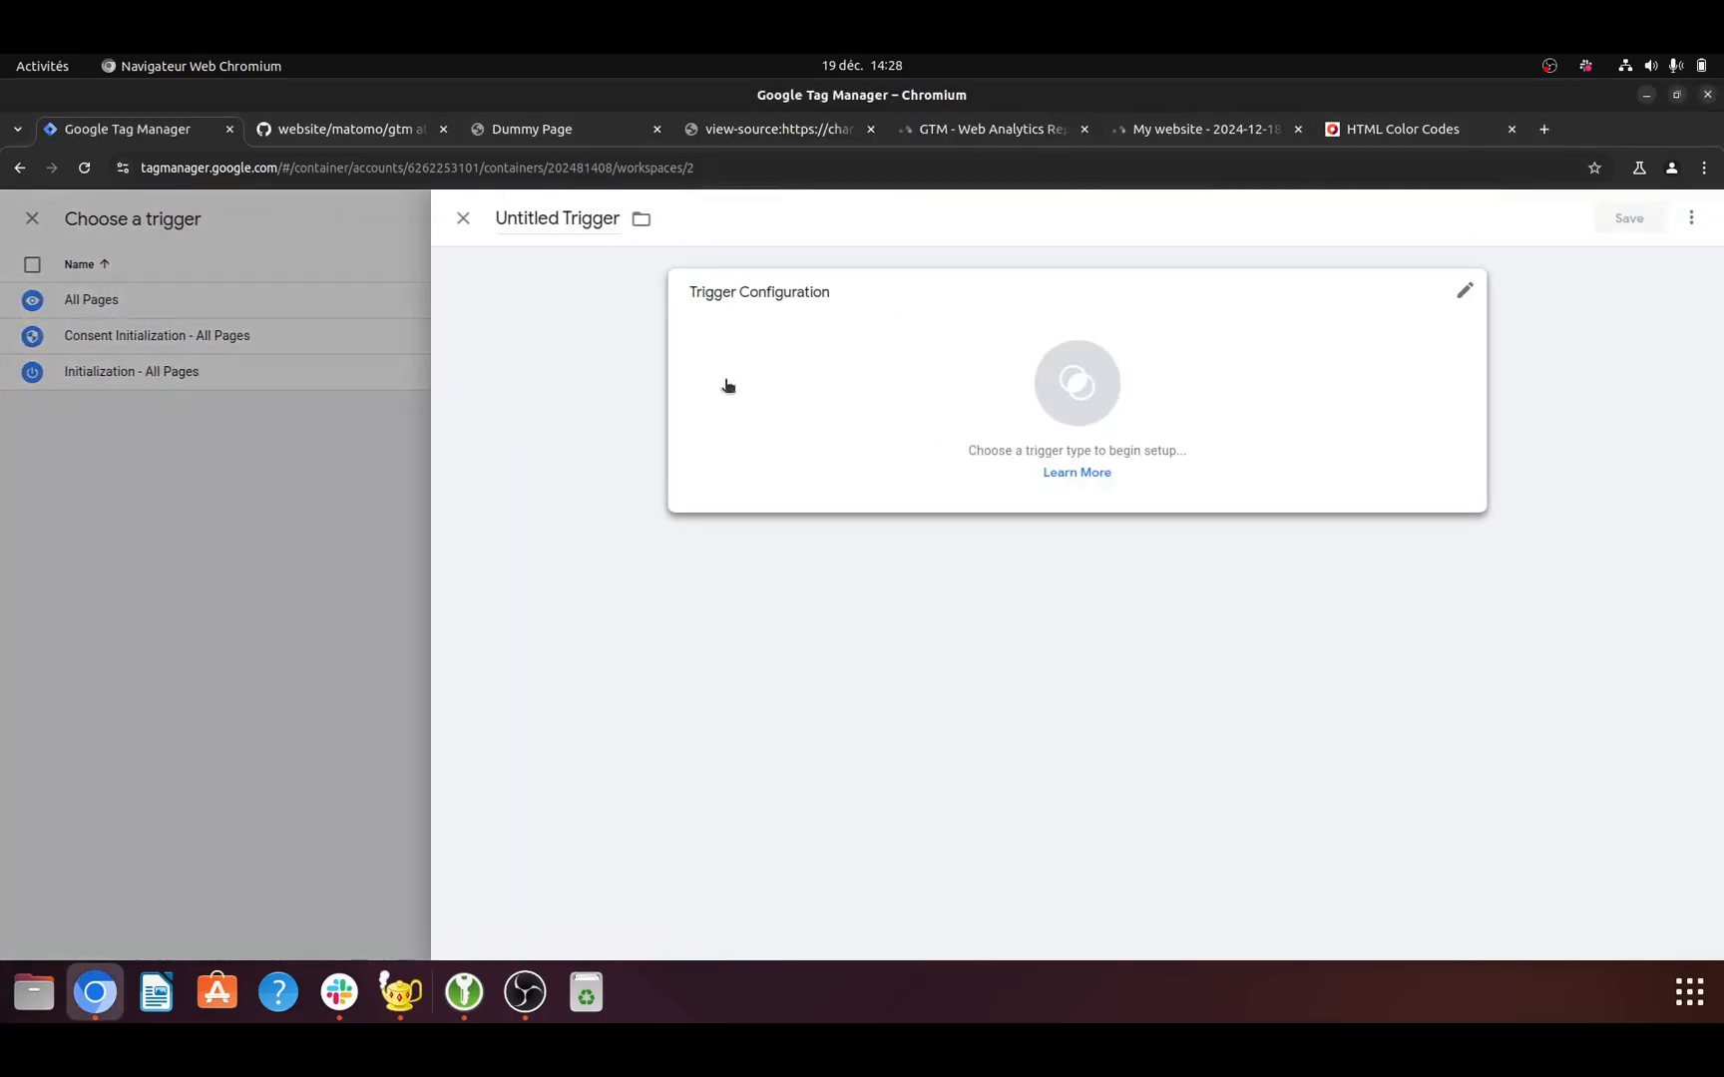
pyautogui.click(587, 218)
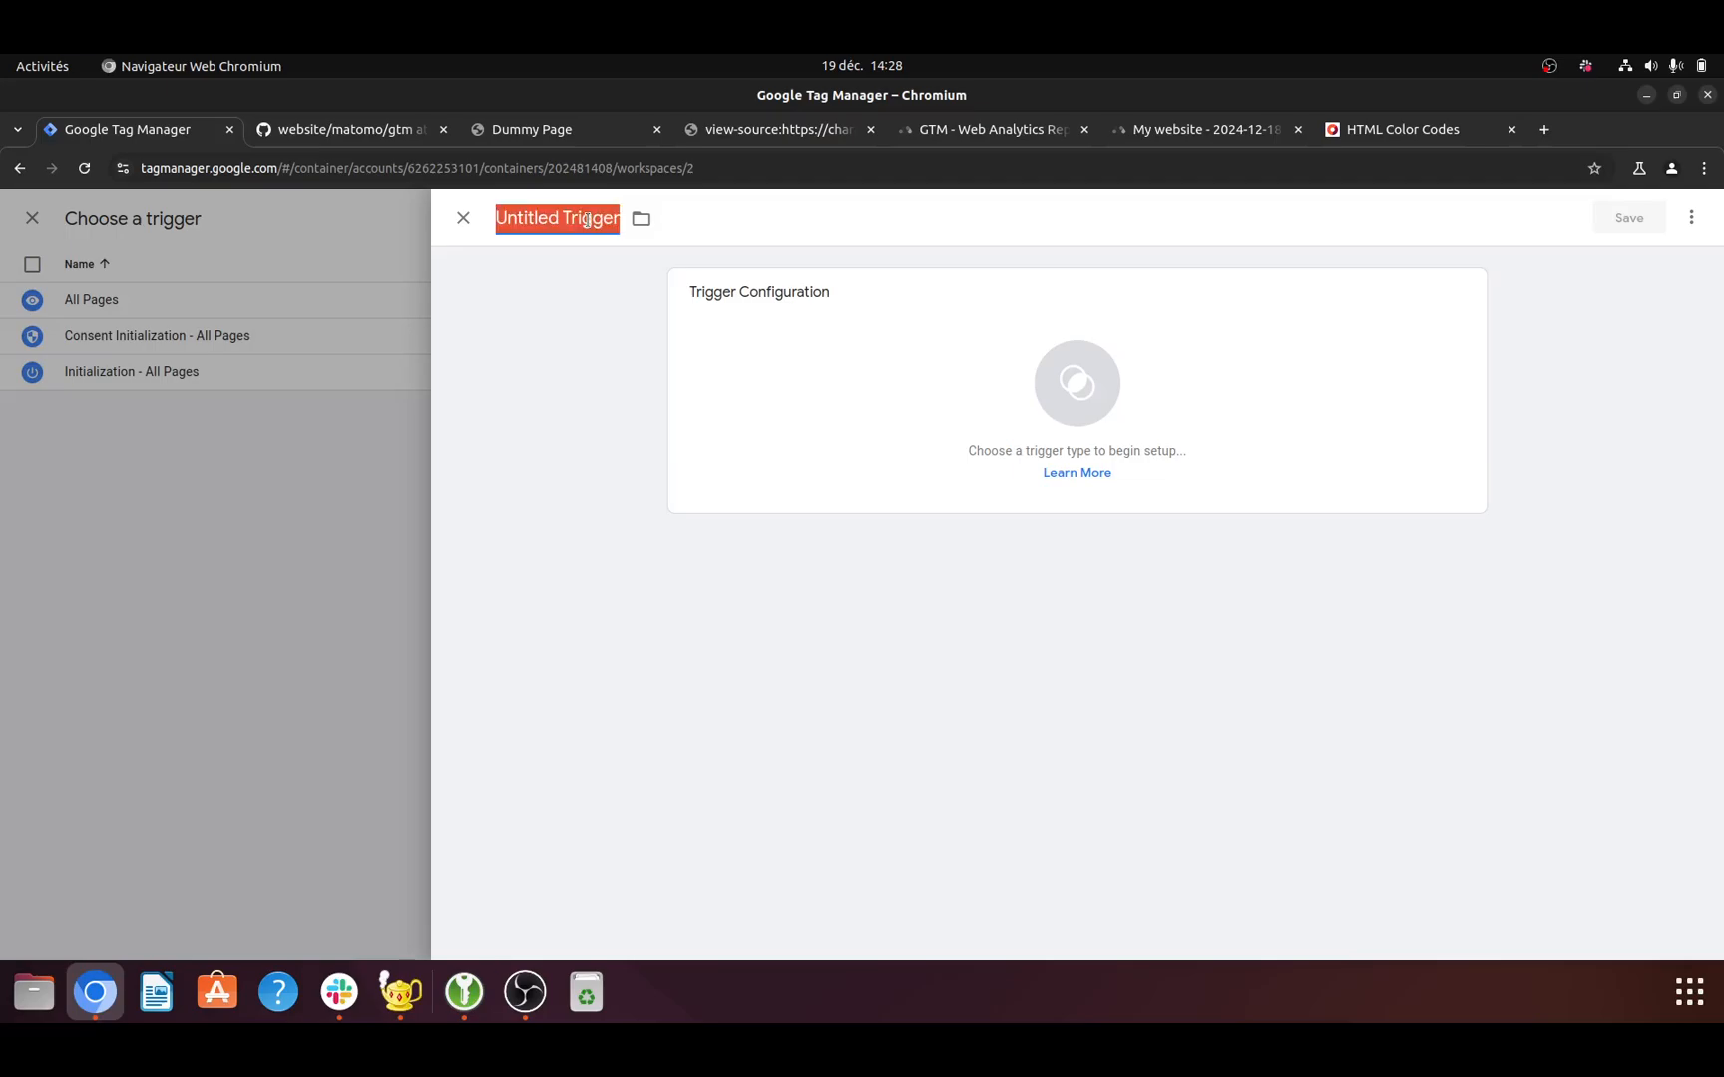
pyautogui.write('Clicks')
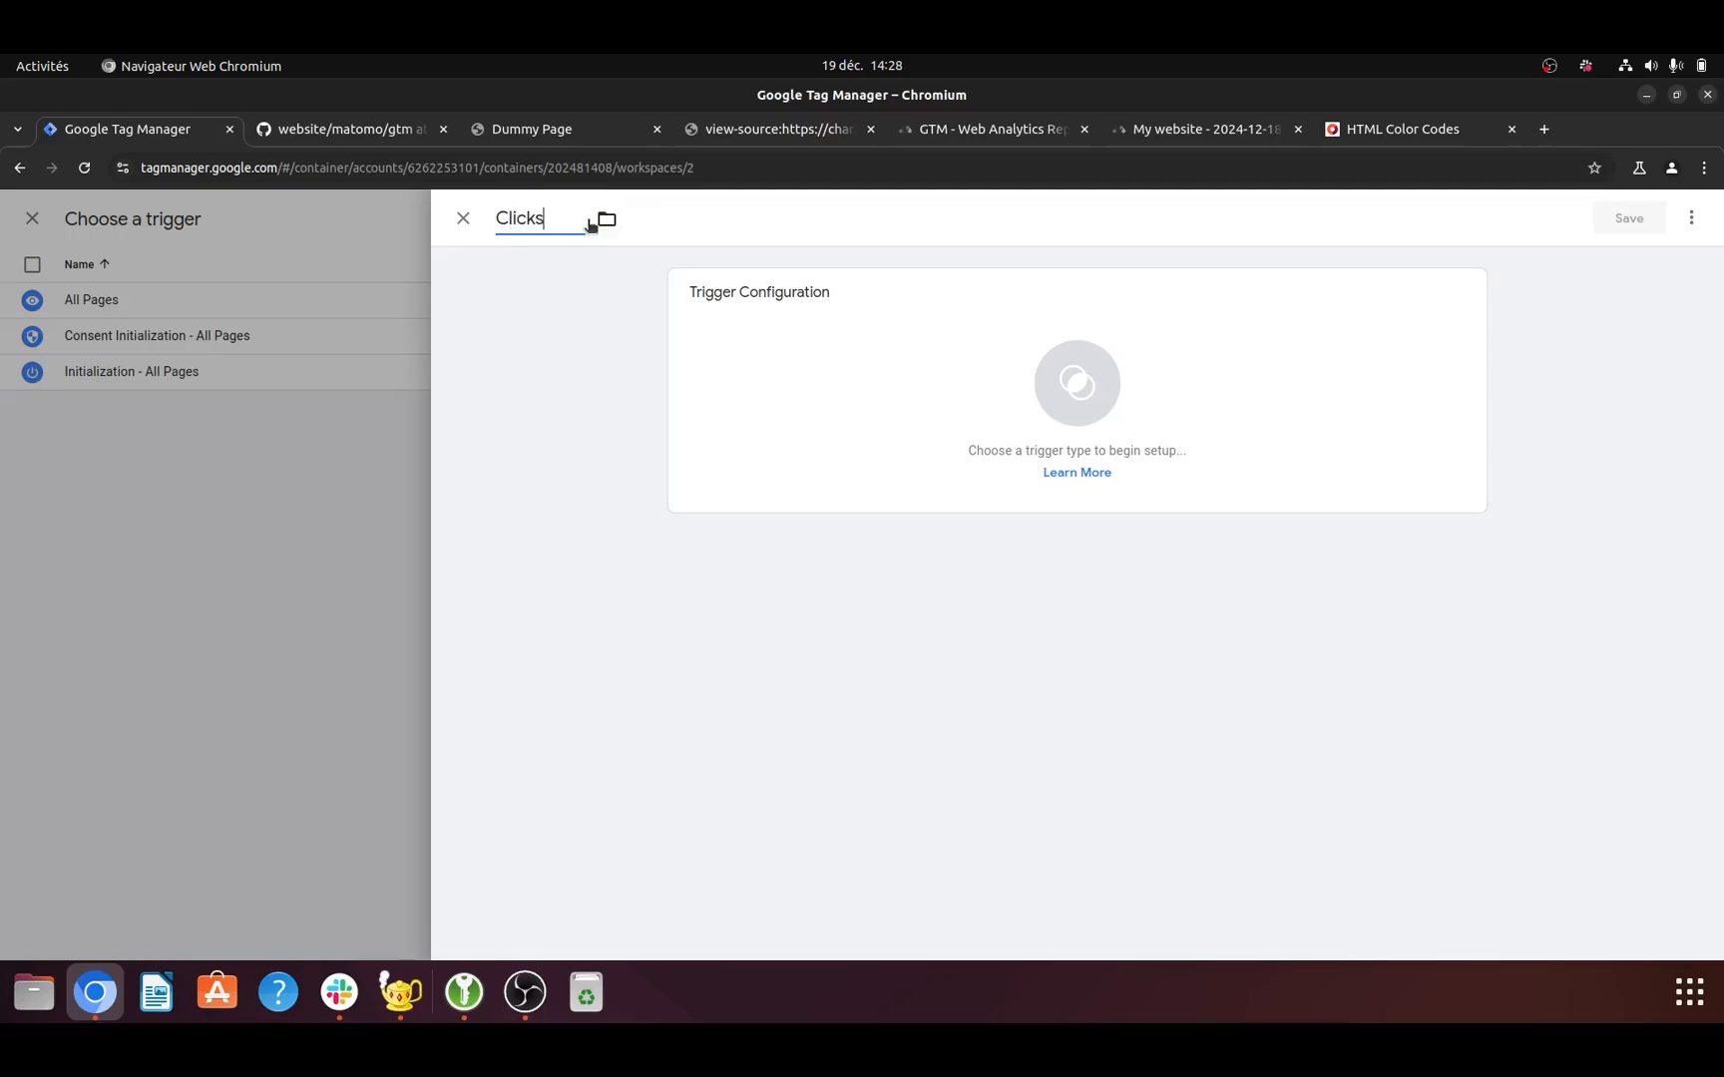
pyautogui.click(1082, 377)
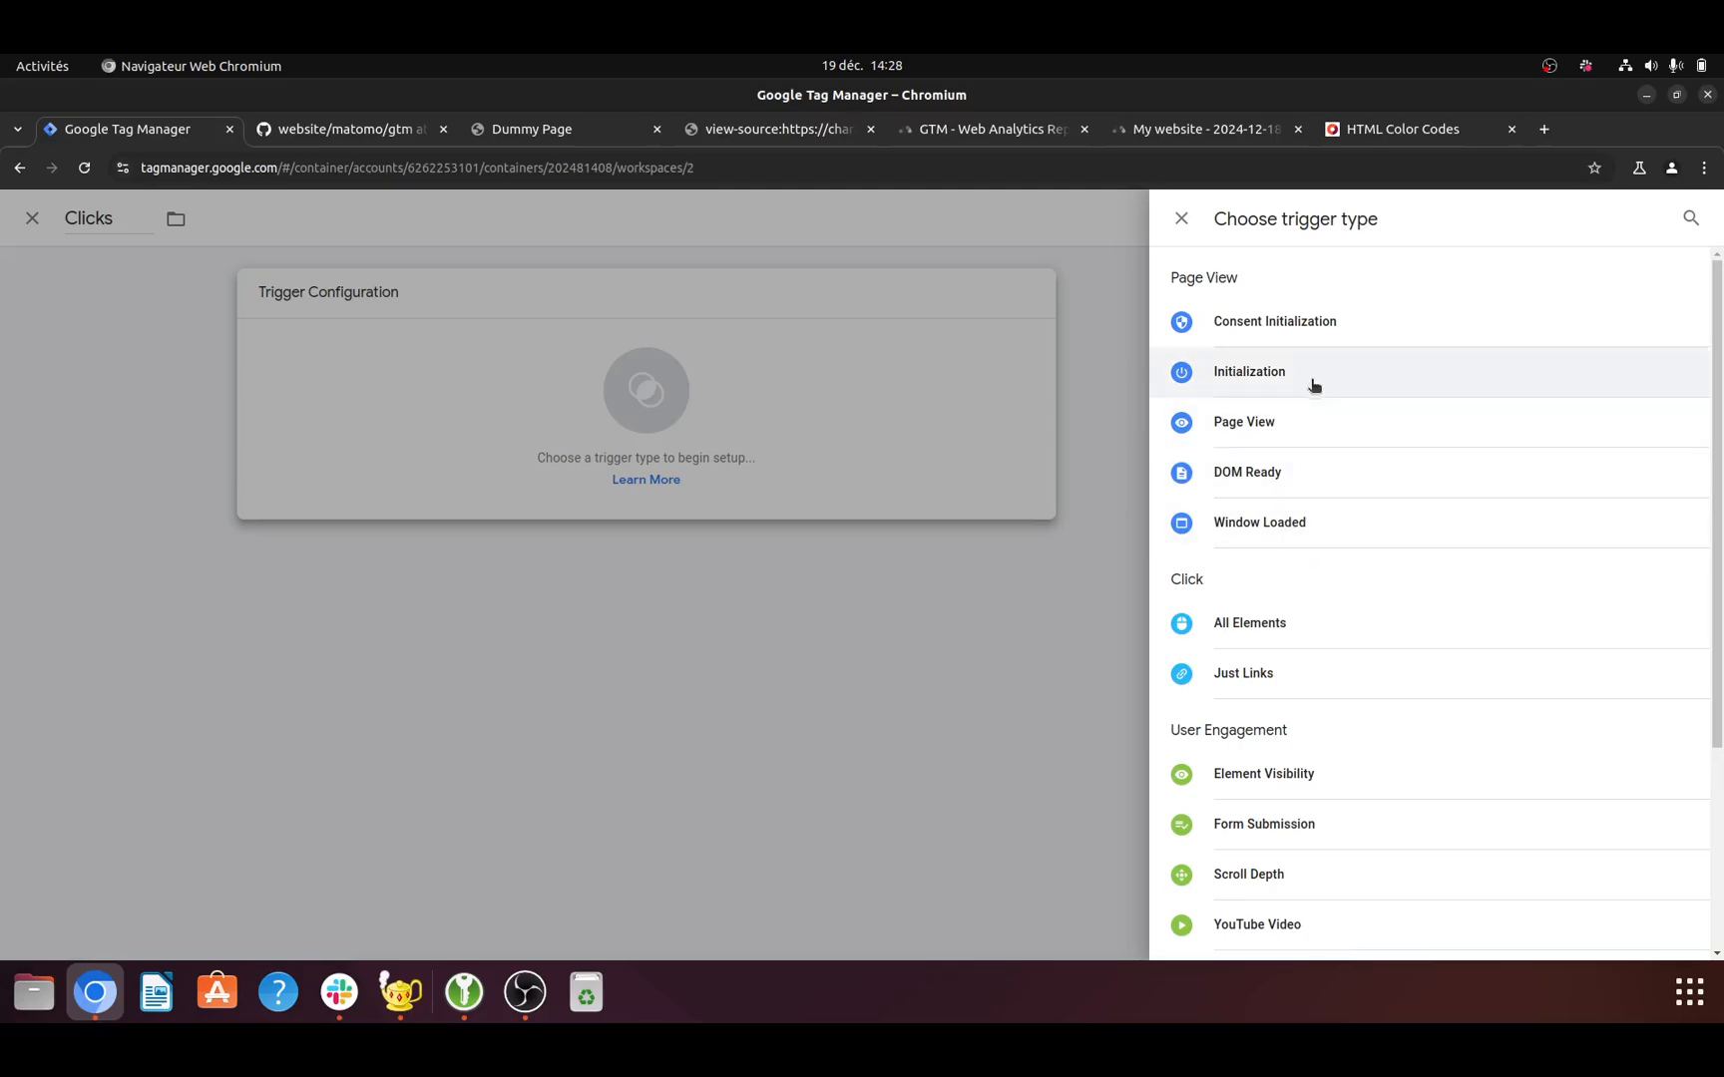
pyautogui.click(1338, 639)
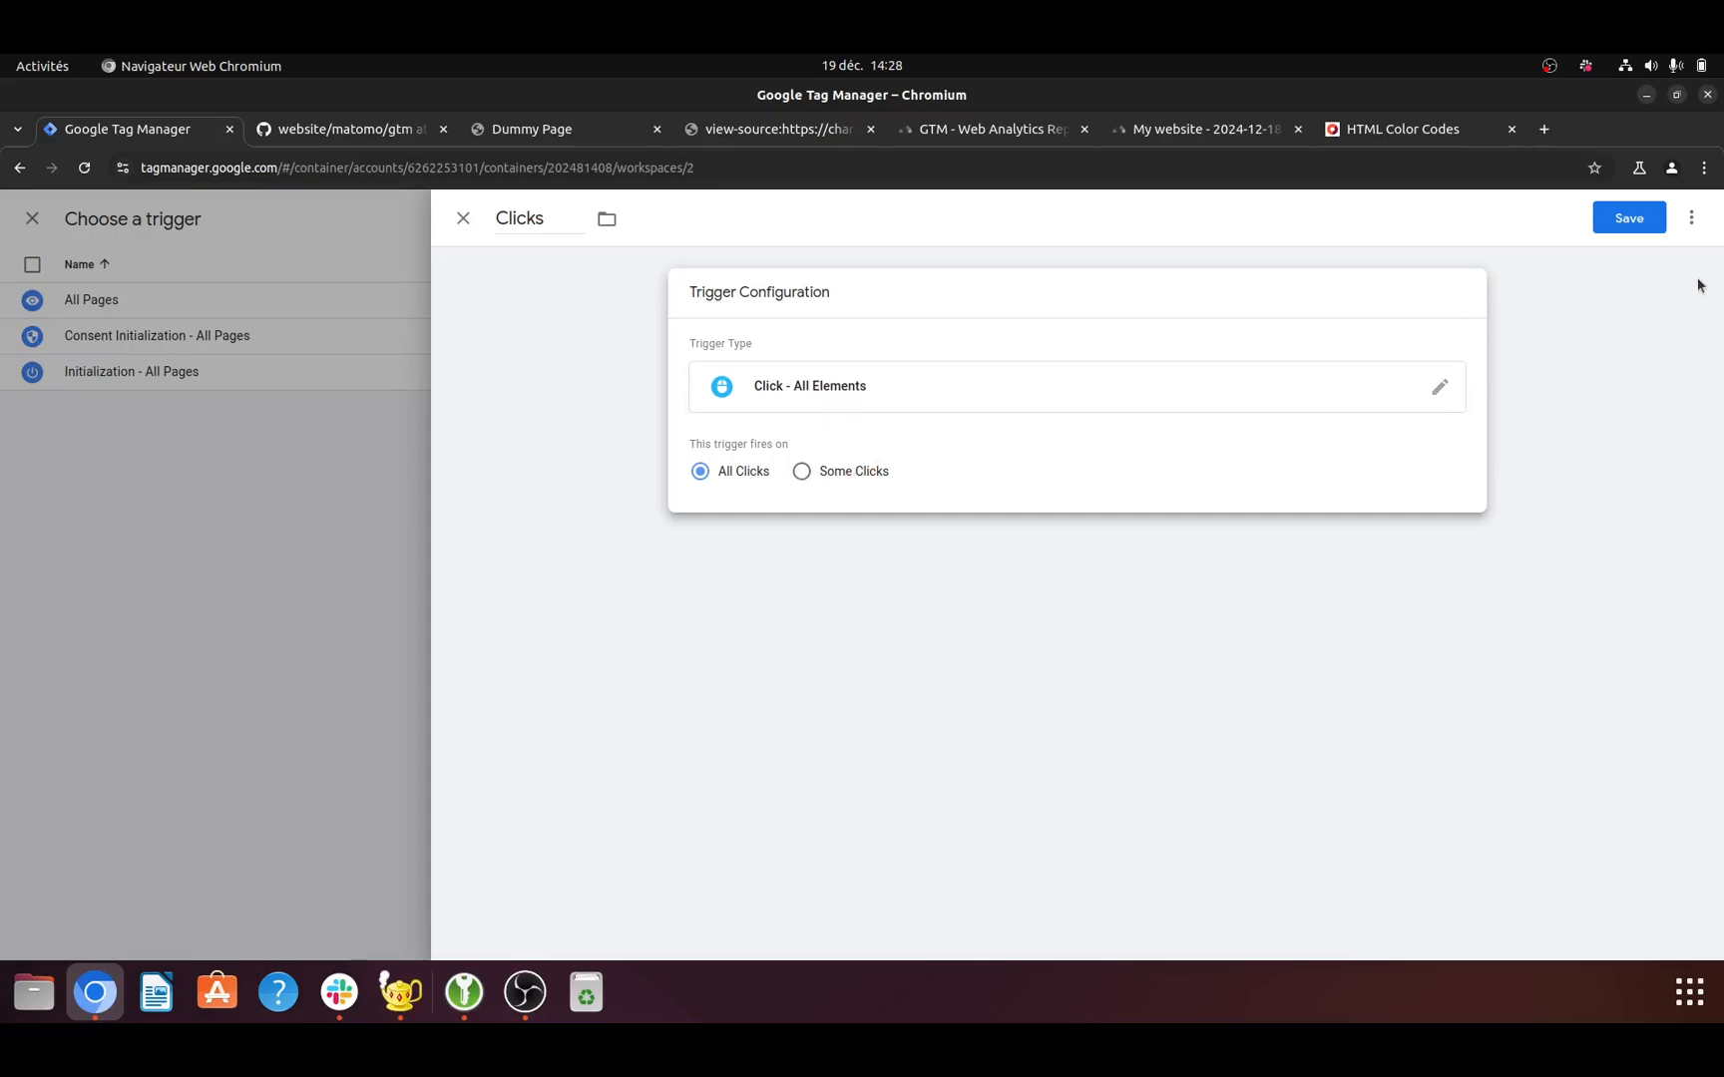
pyautogui.click(1639, 217)
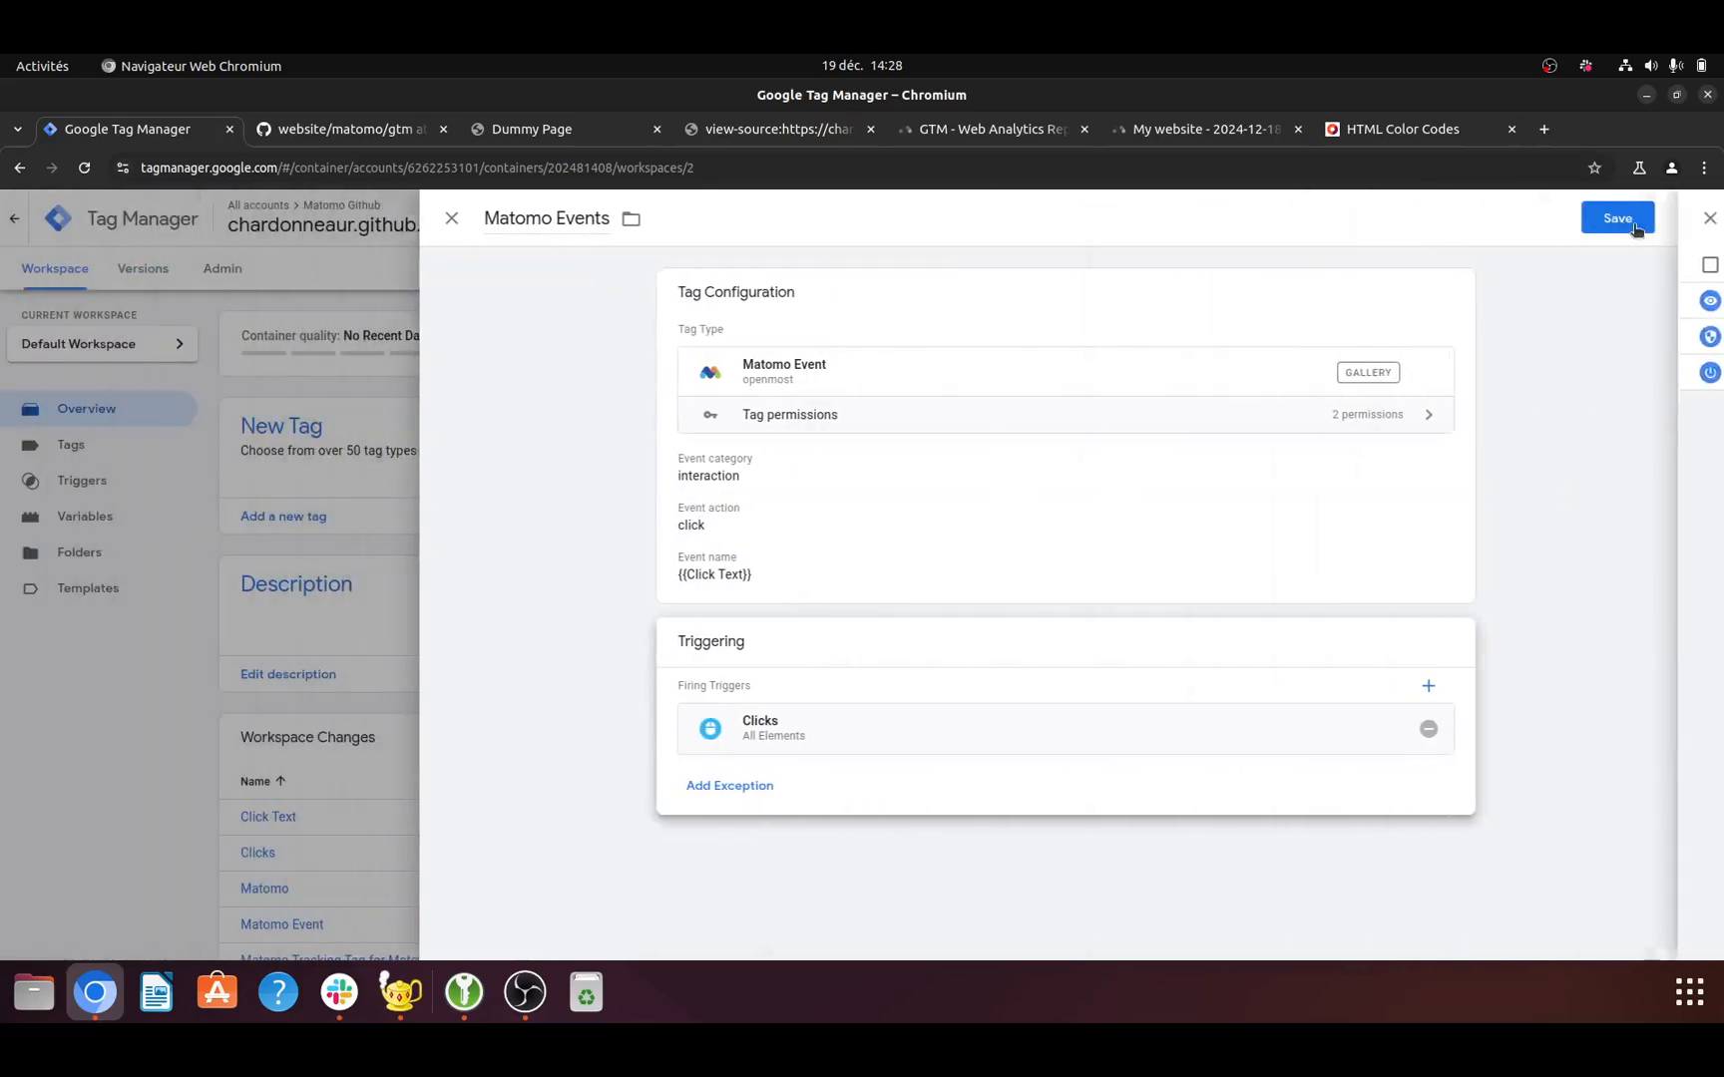
# - Save the Matomo Events tag and publish the workspace changes to the Live environment, leaving the version name and description empty
pyautogui.click(1629, 219)
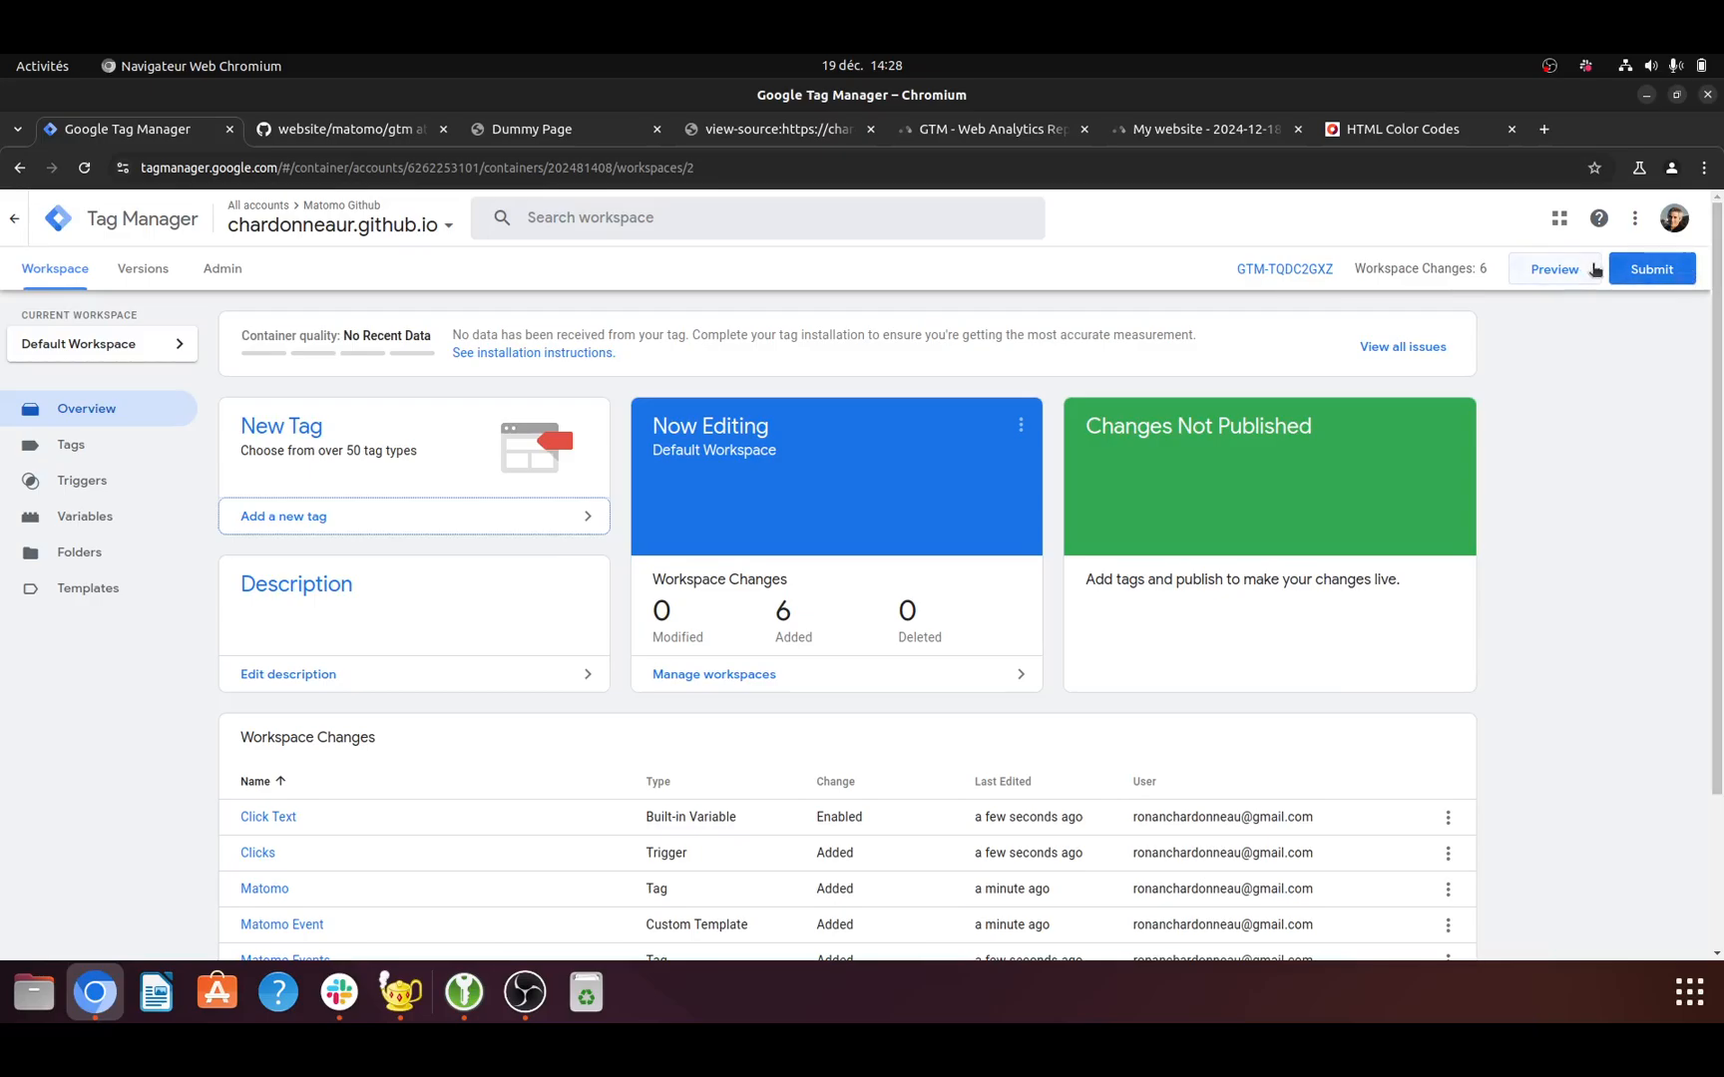
pyautogui.click(1638, 269)
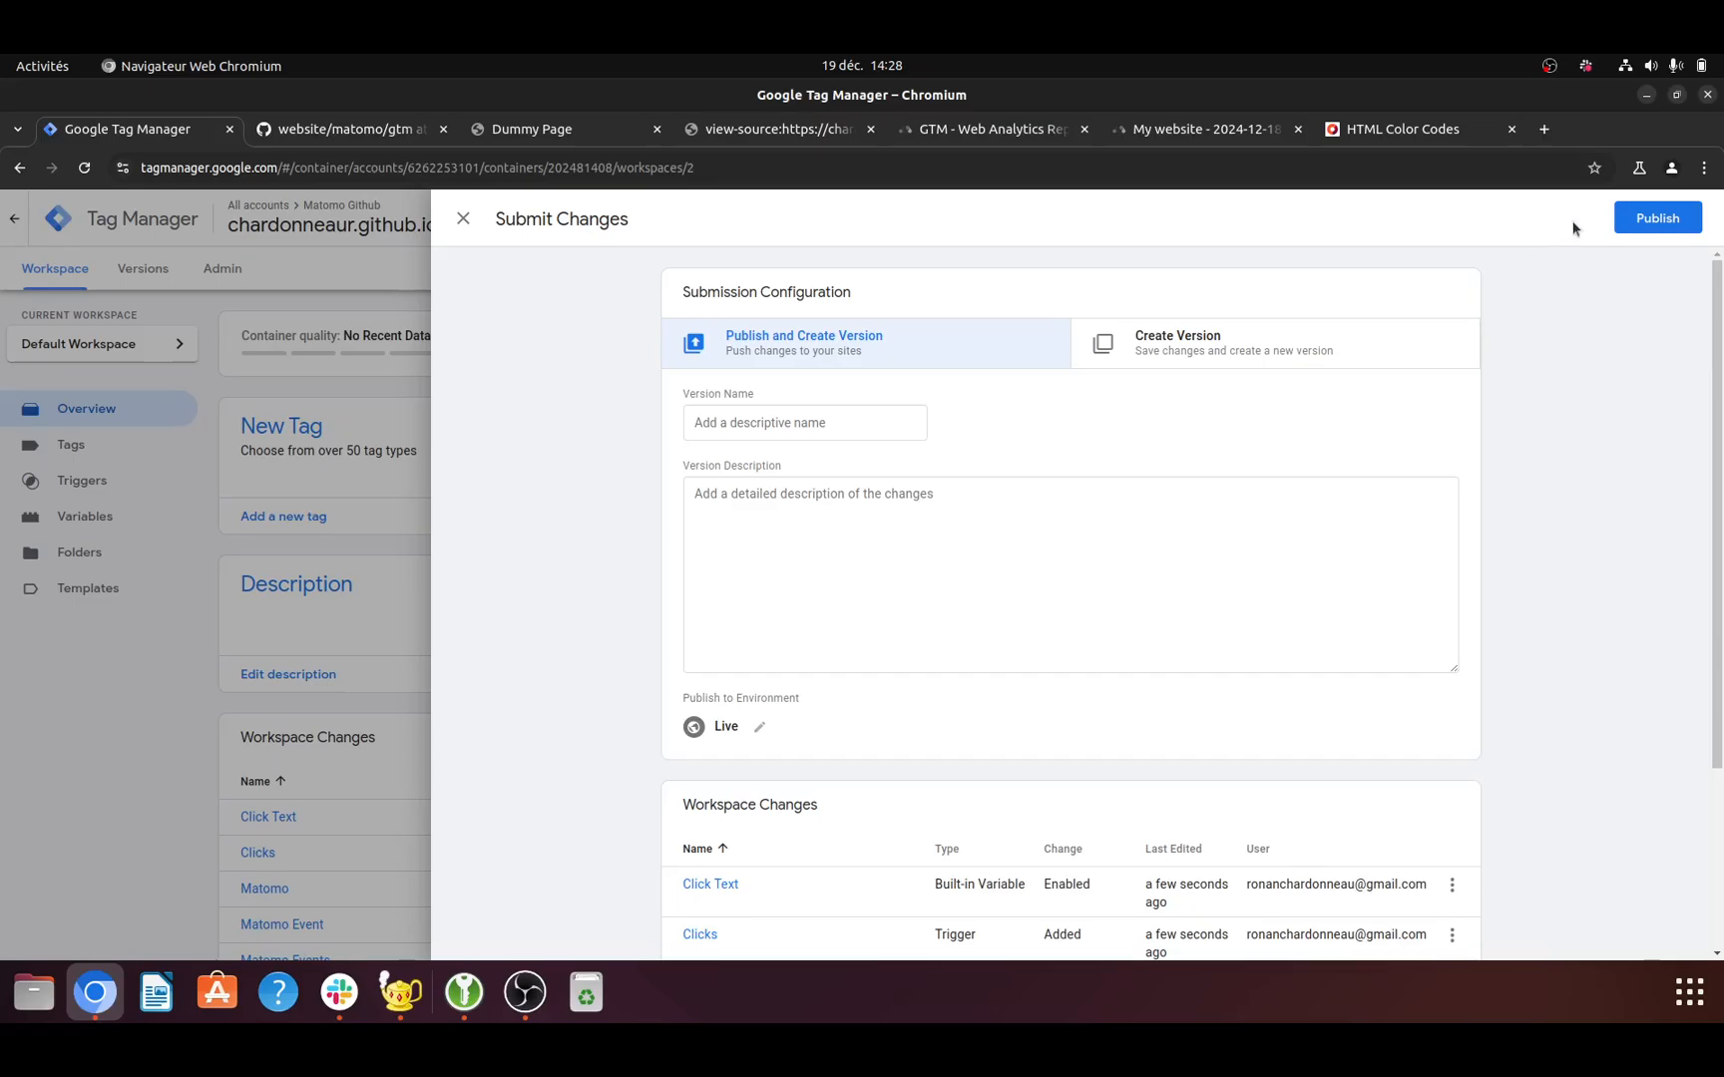
pyautogui.click(1682, 223)
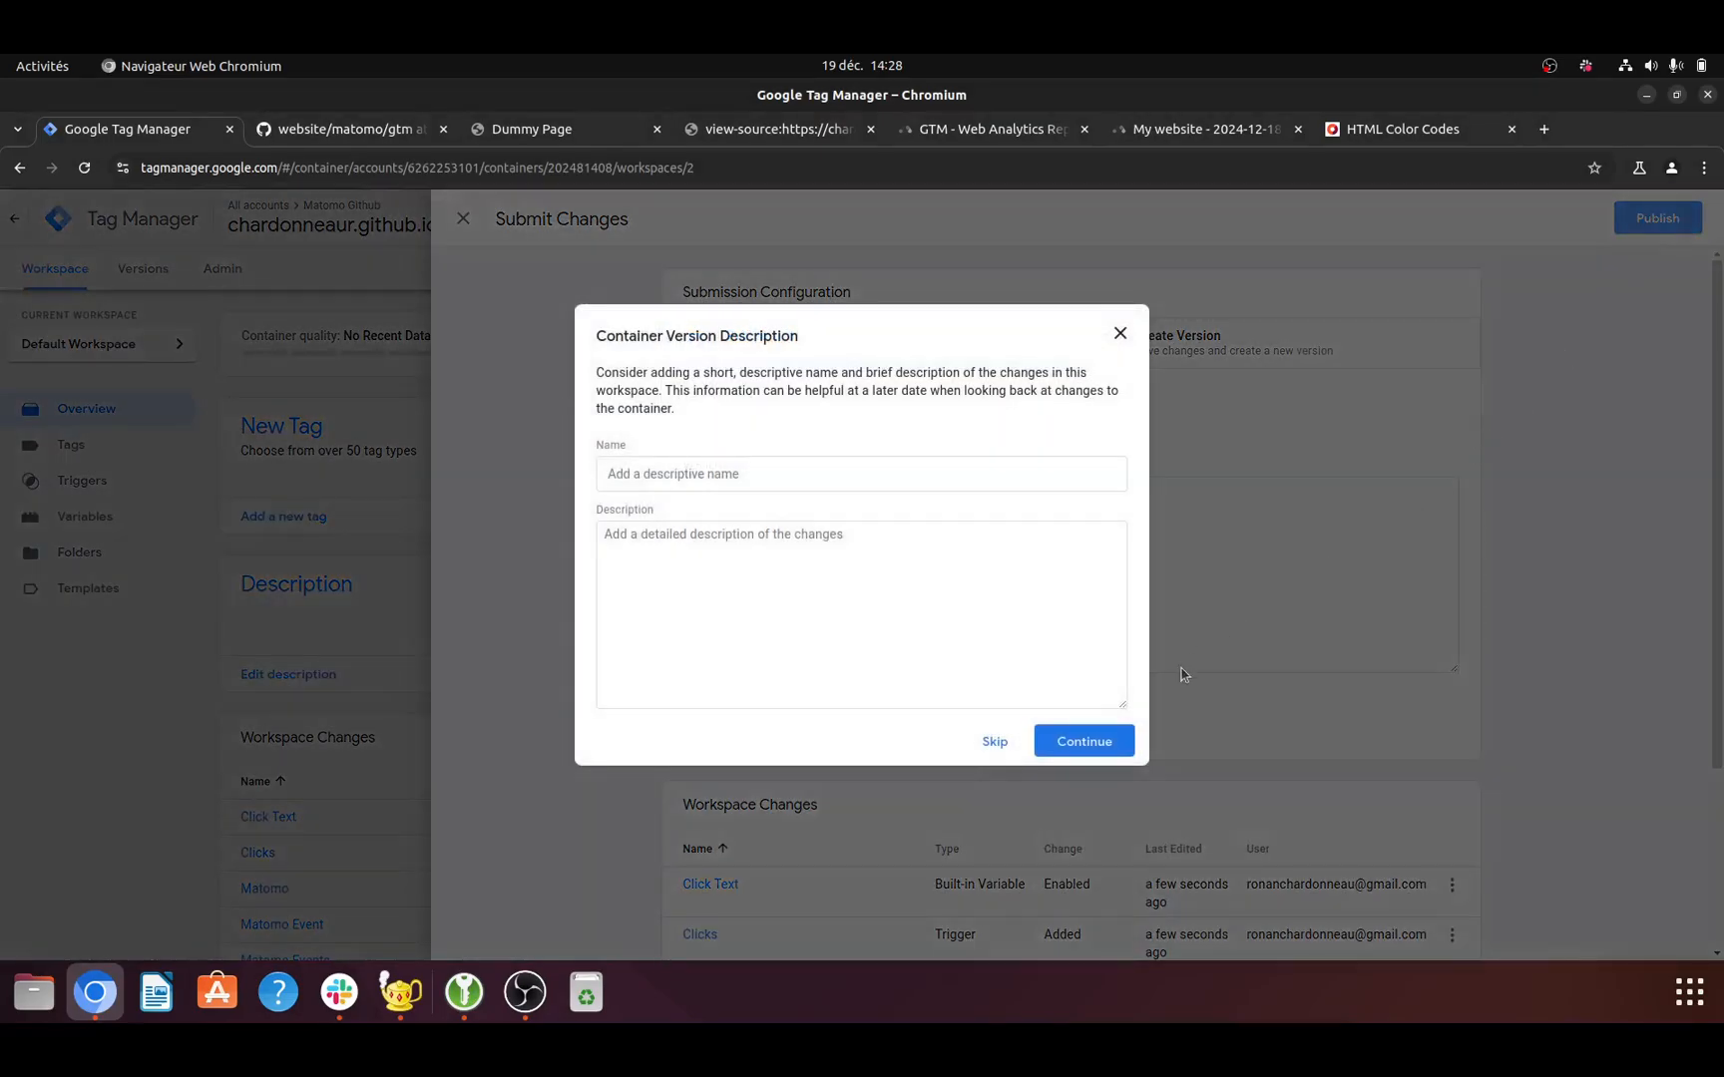
pyautogui.click(1118, 739)
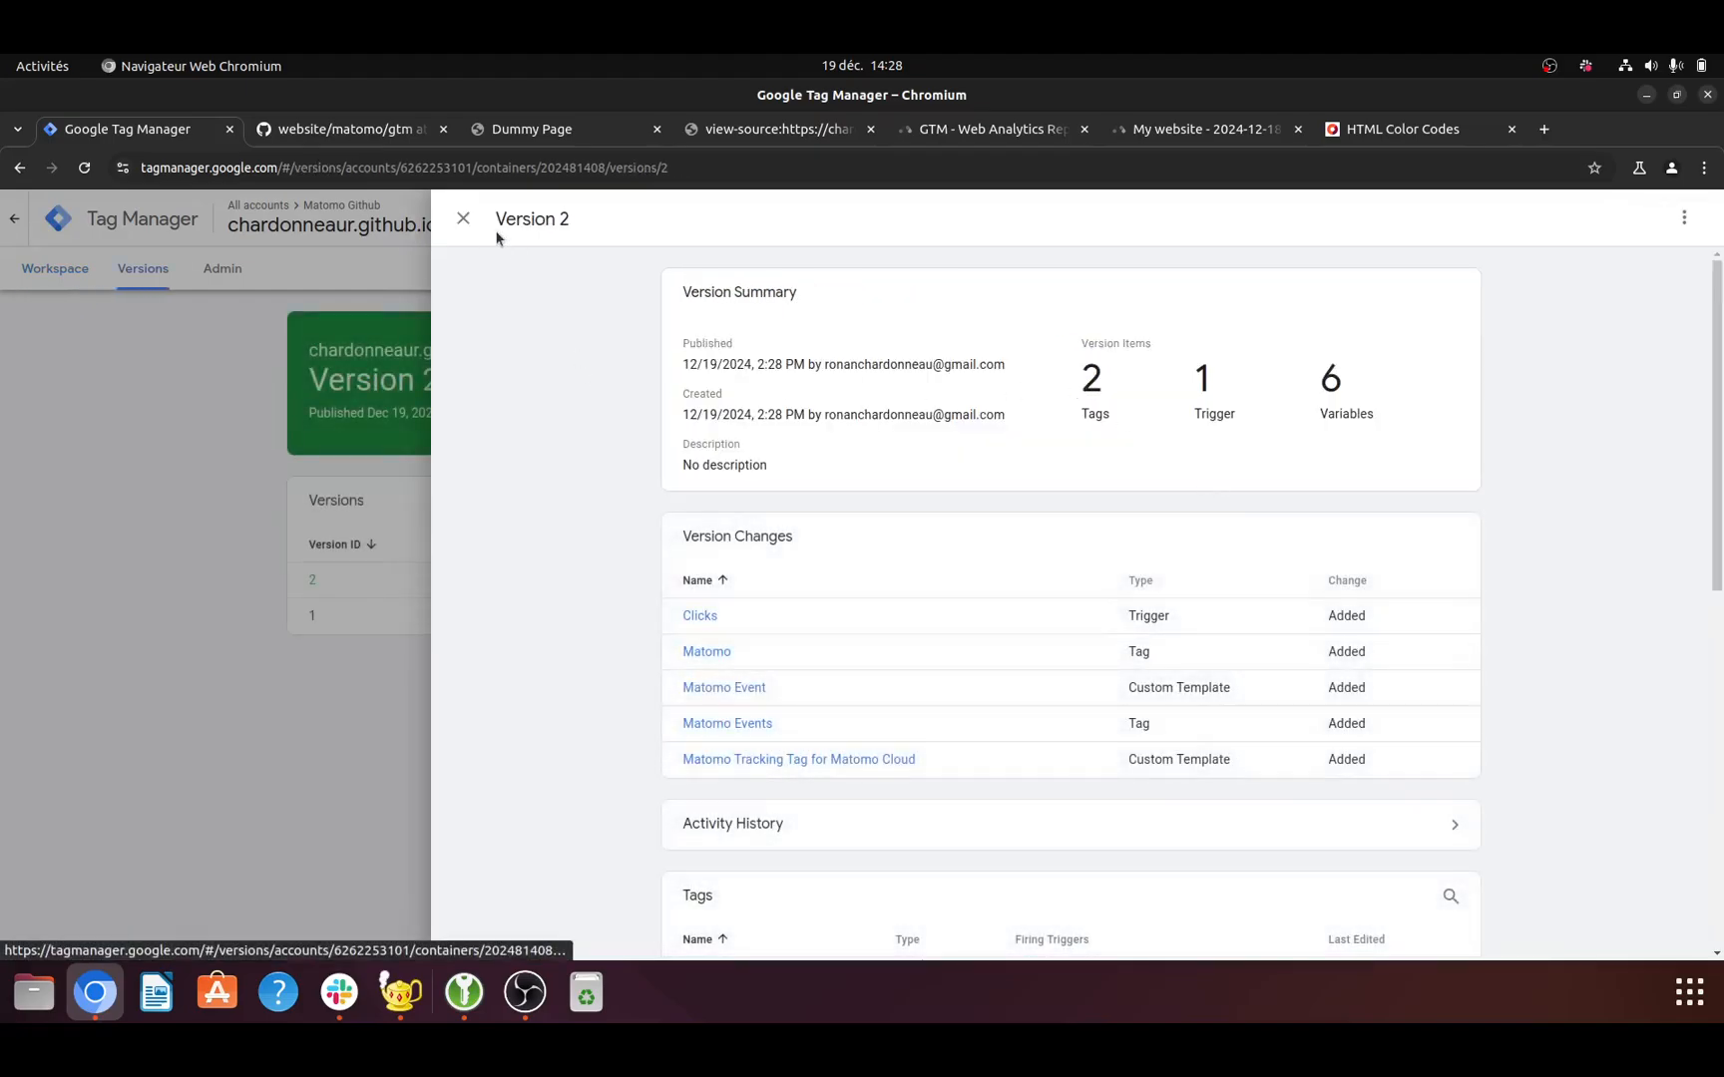
pyautogui.click(463, 219)
# - Inspect the Dummy Page's network activity with the request filter cleared and the page preview enlarged, reloading the page to record its requests
pyautogui.click(499, 132)
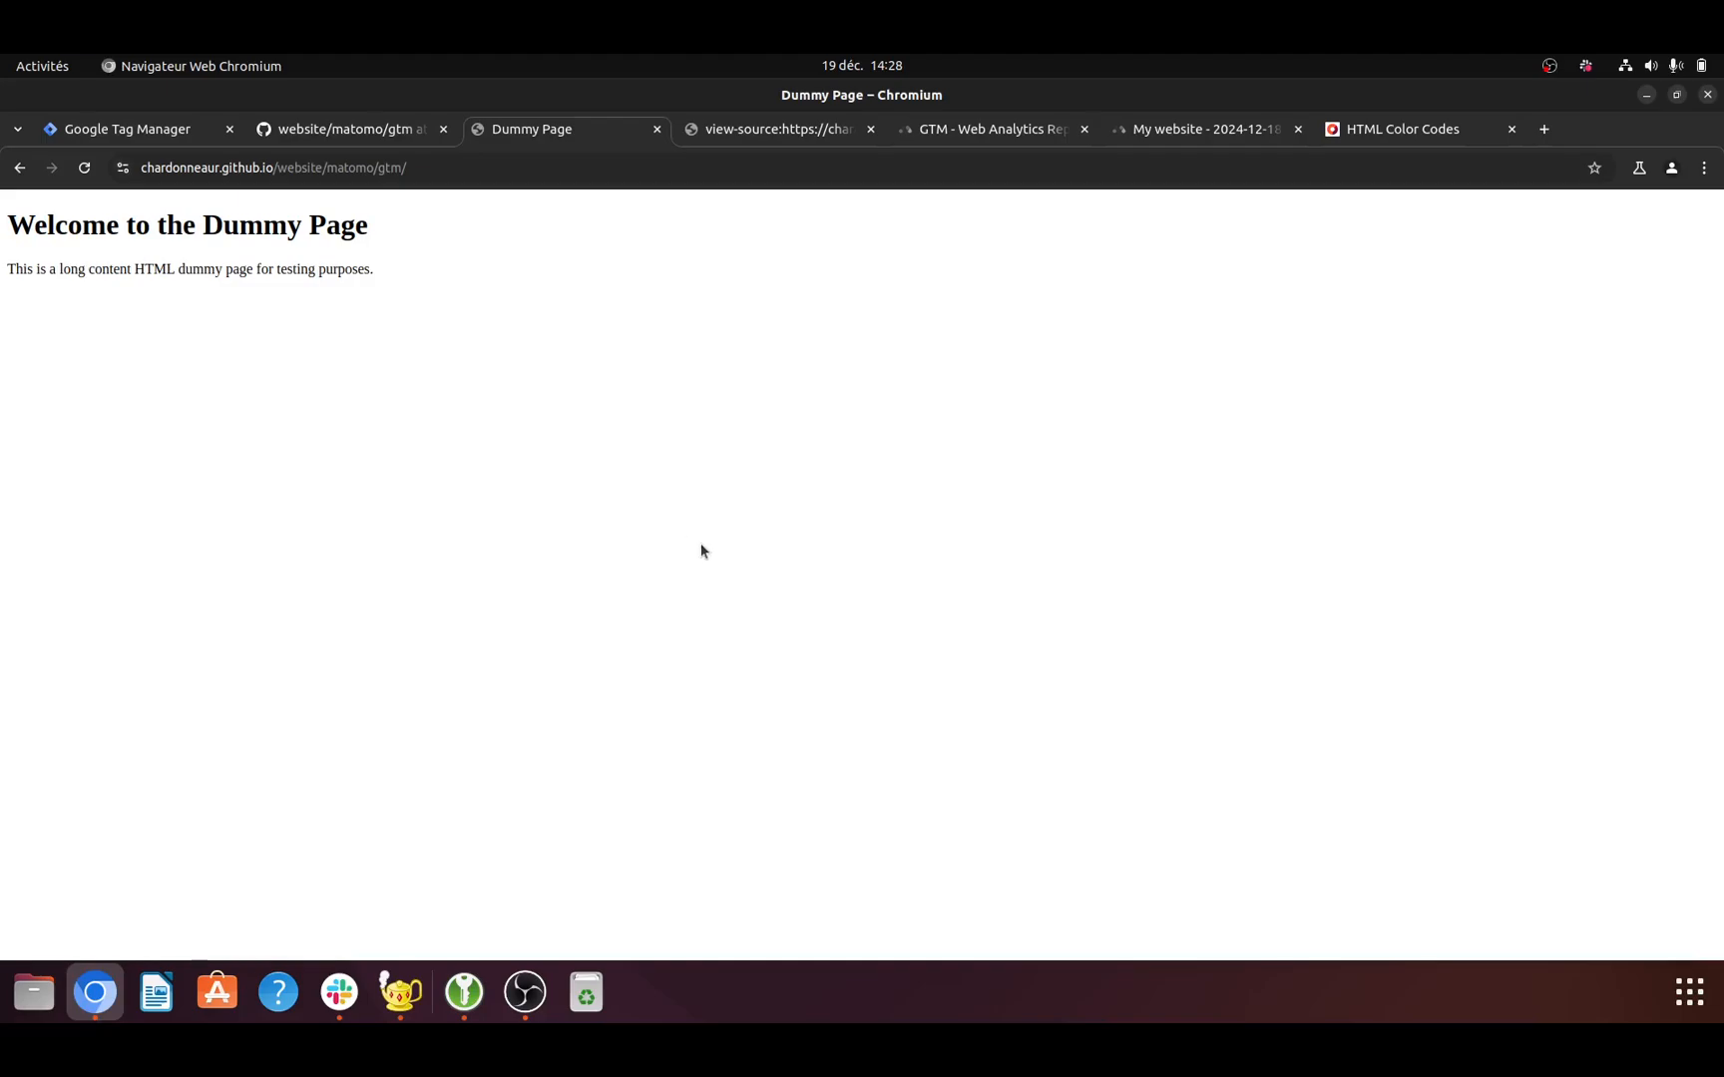
pyautogui.rightClick(699, 539)
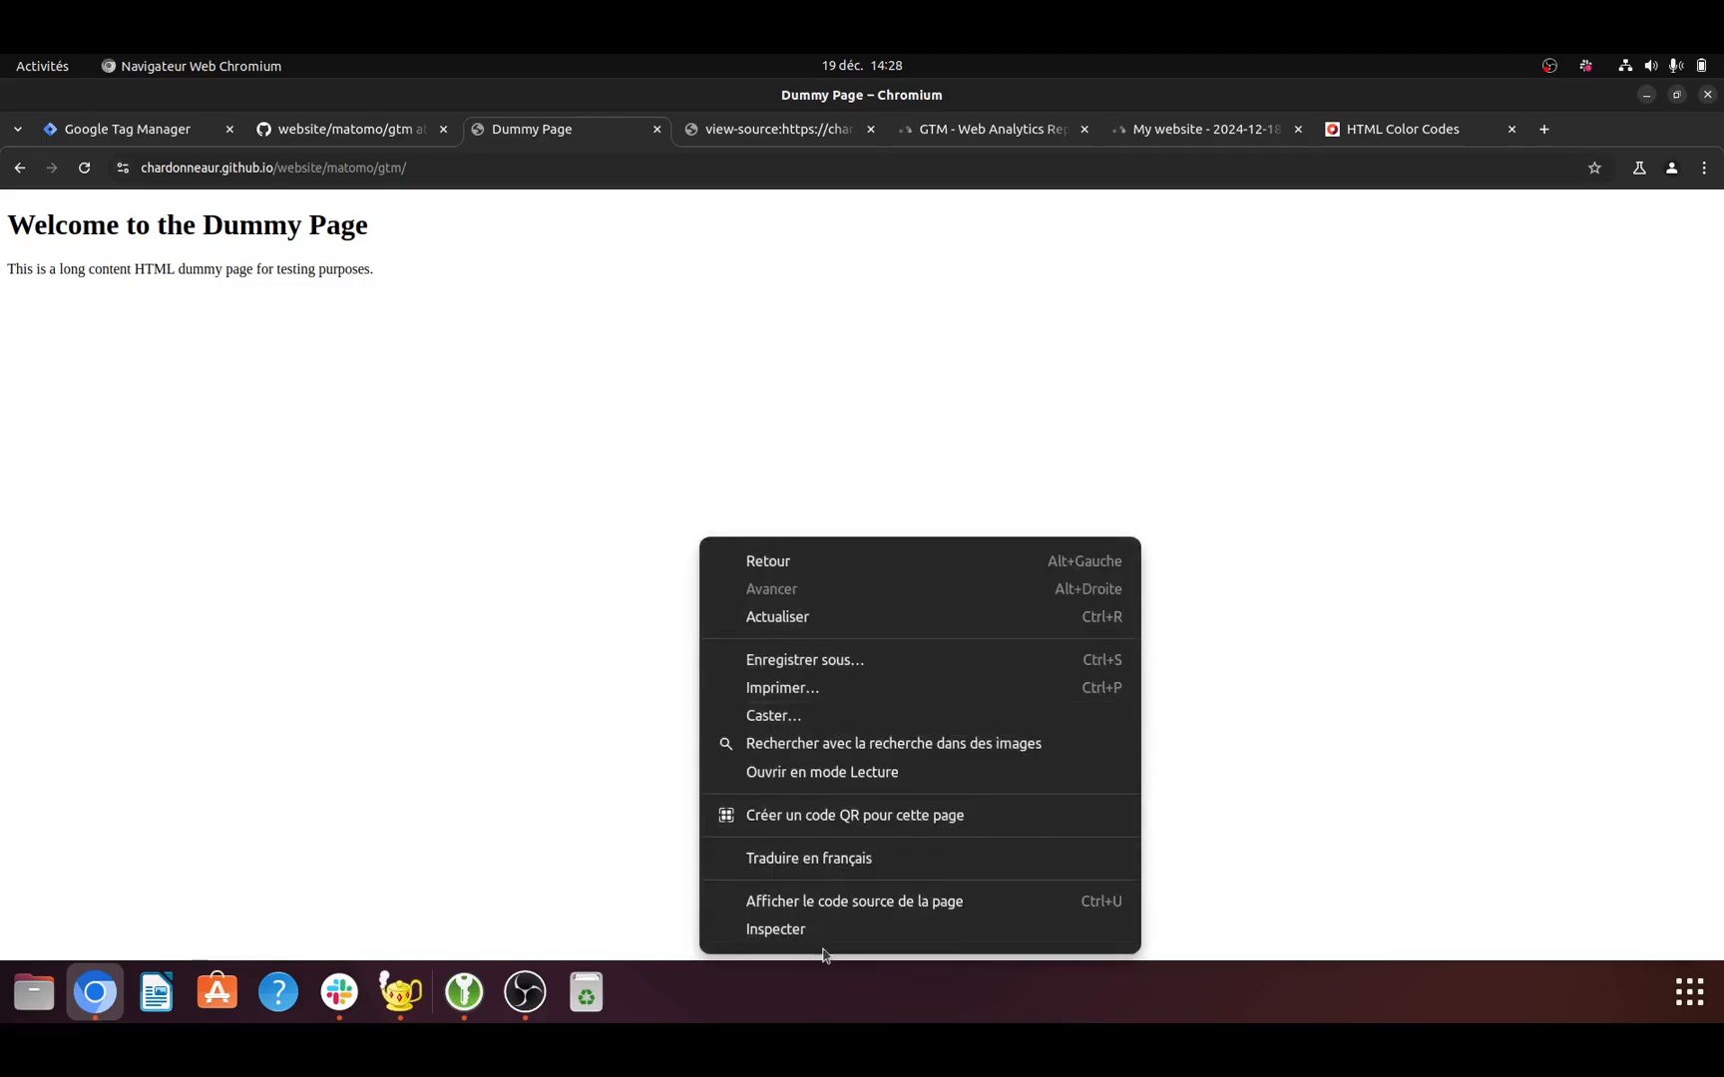
pyautogui.click(834, 933)
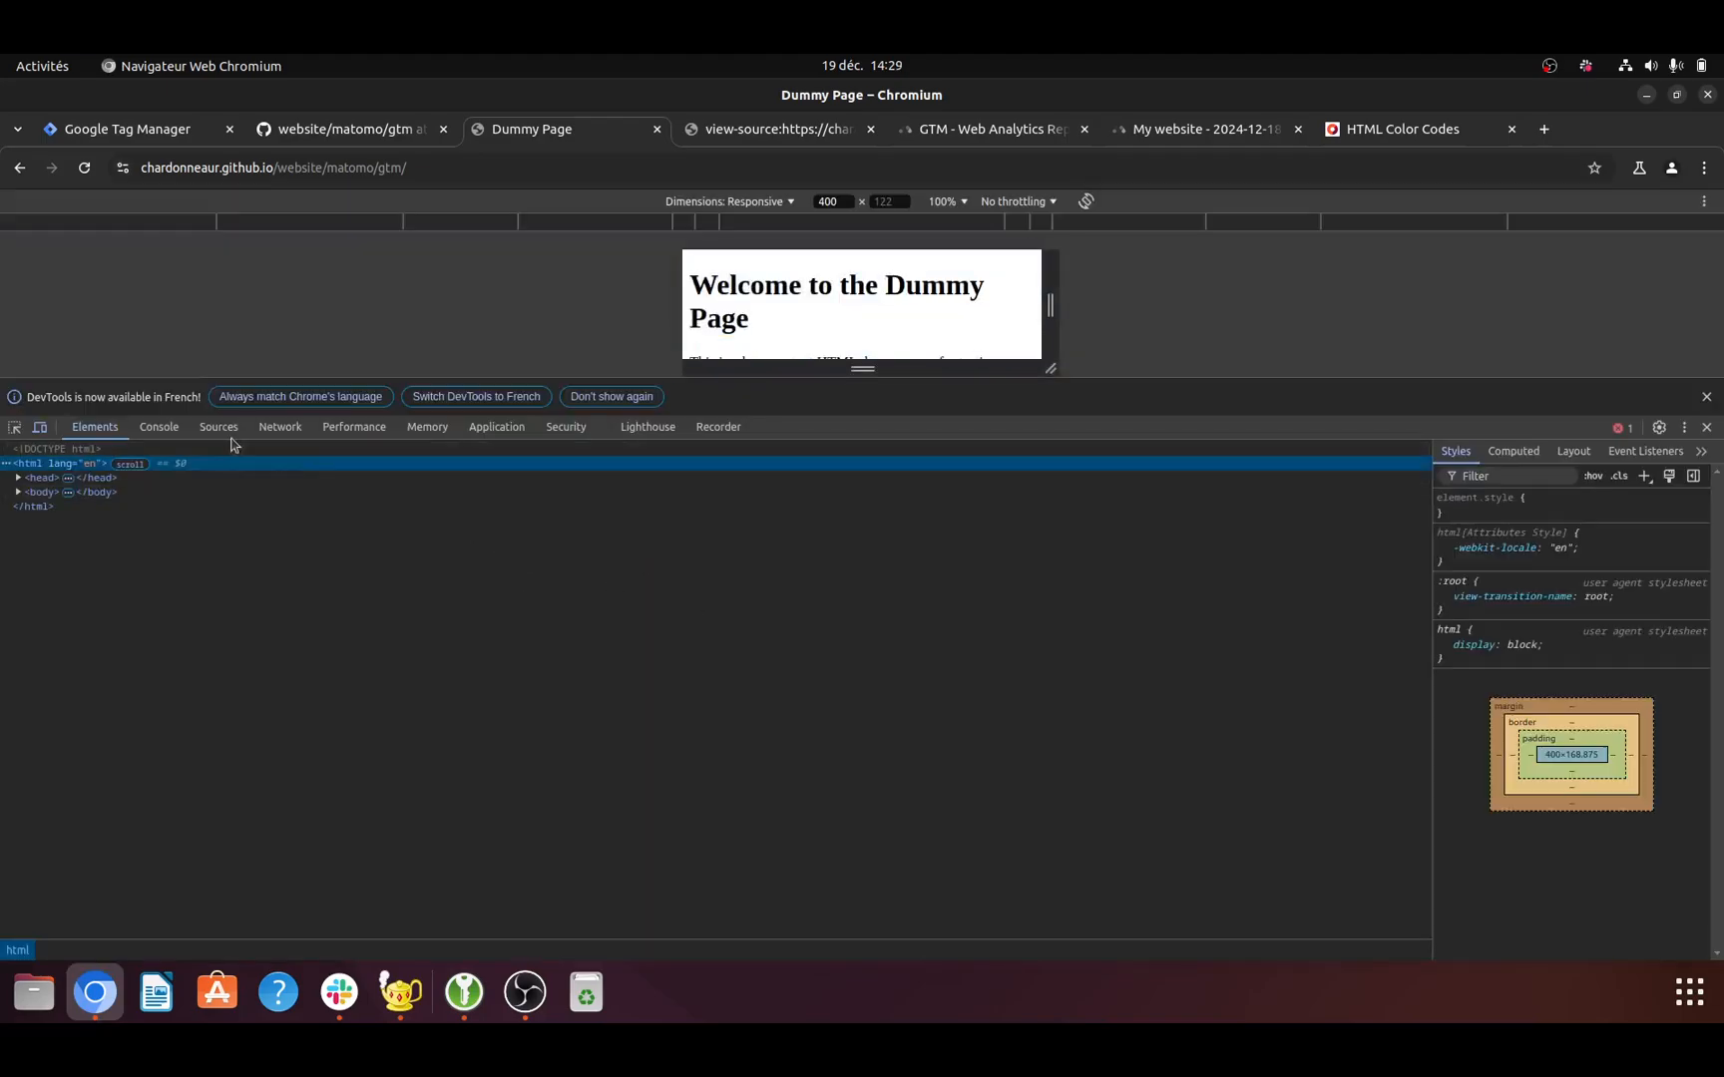
pyautogui.click(275, 429)
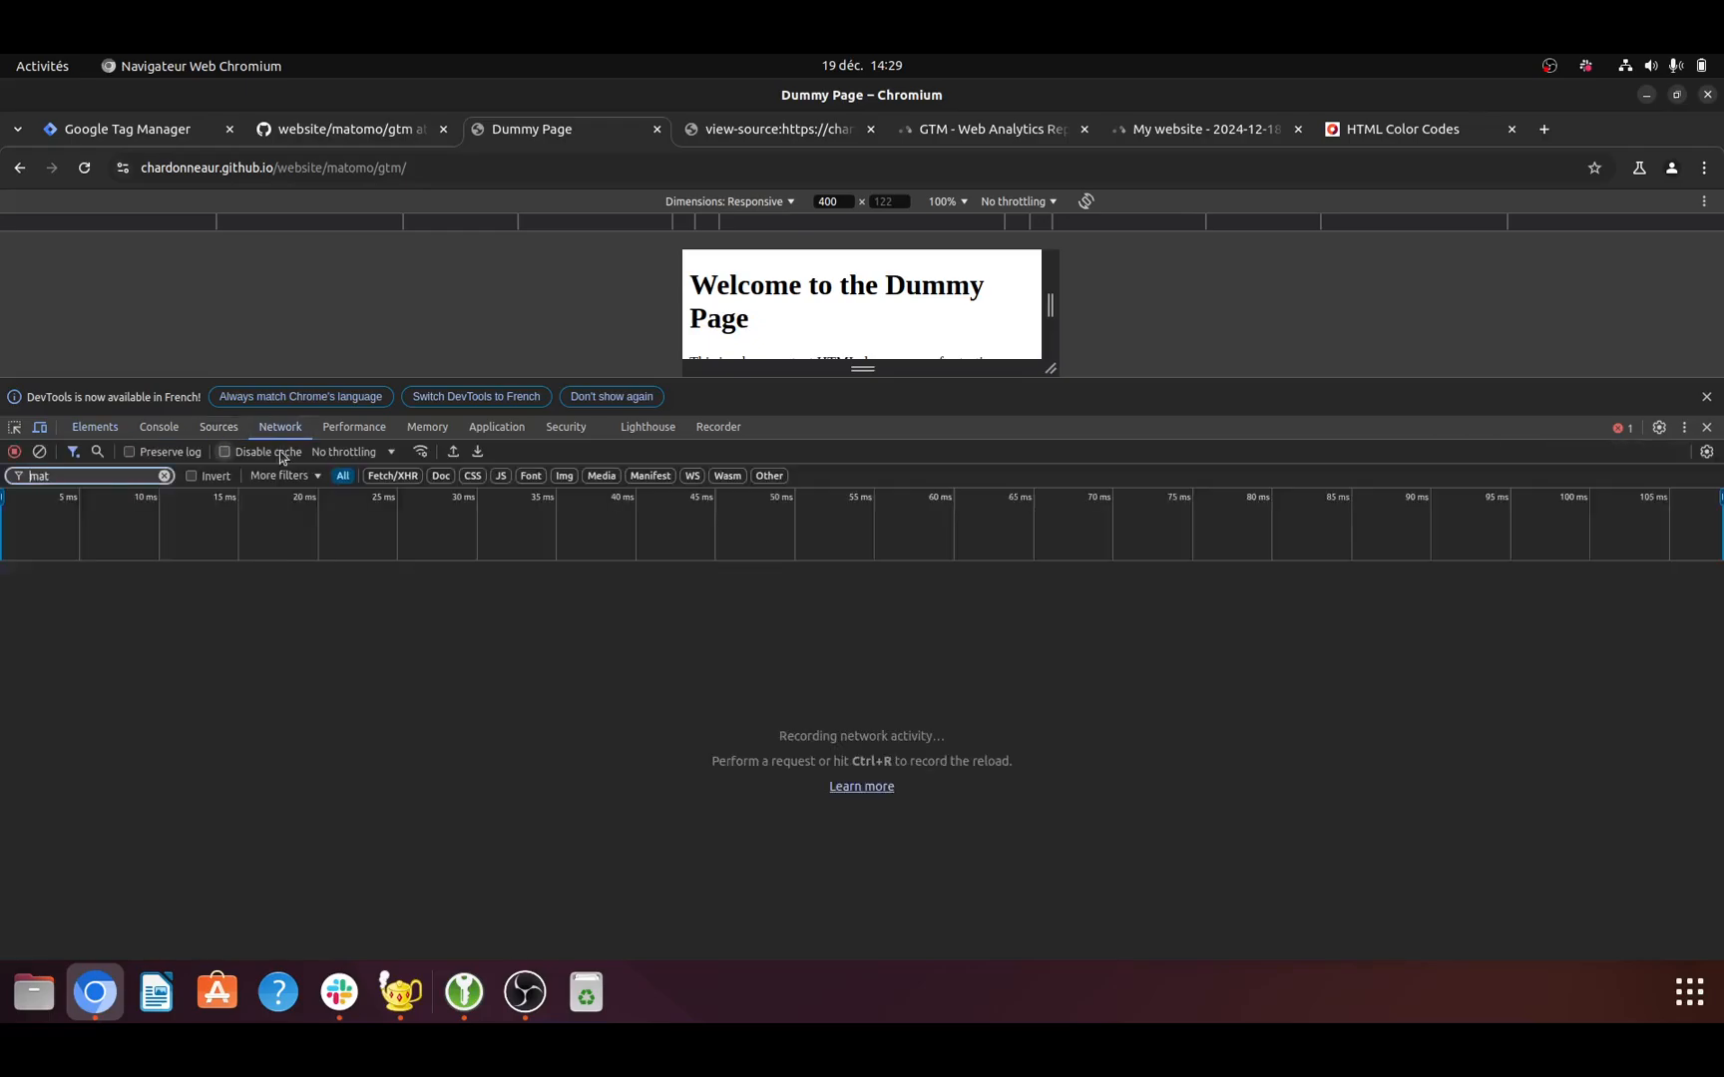
pyautogui.click(165, 476)
pyautogui.moveTo(530, 377); pyautogui.dragTo(547, 603)
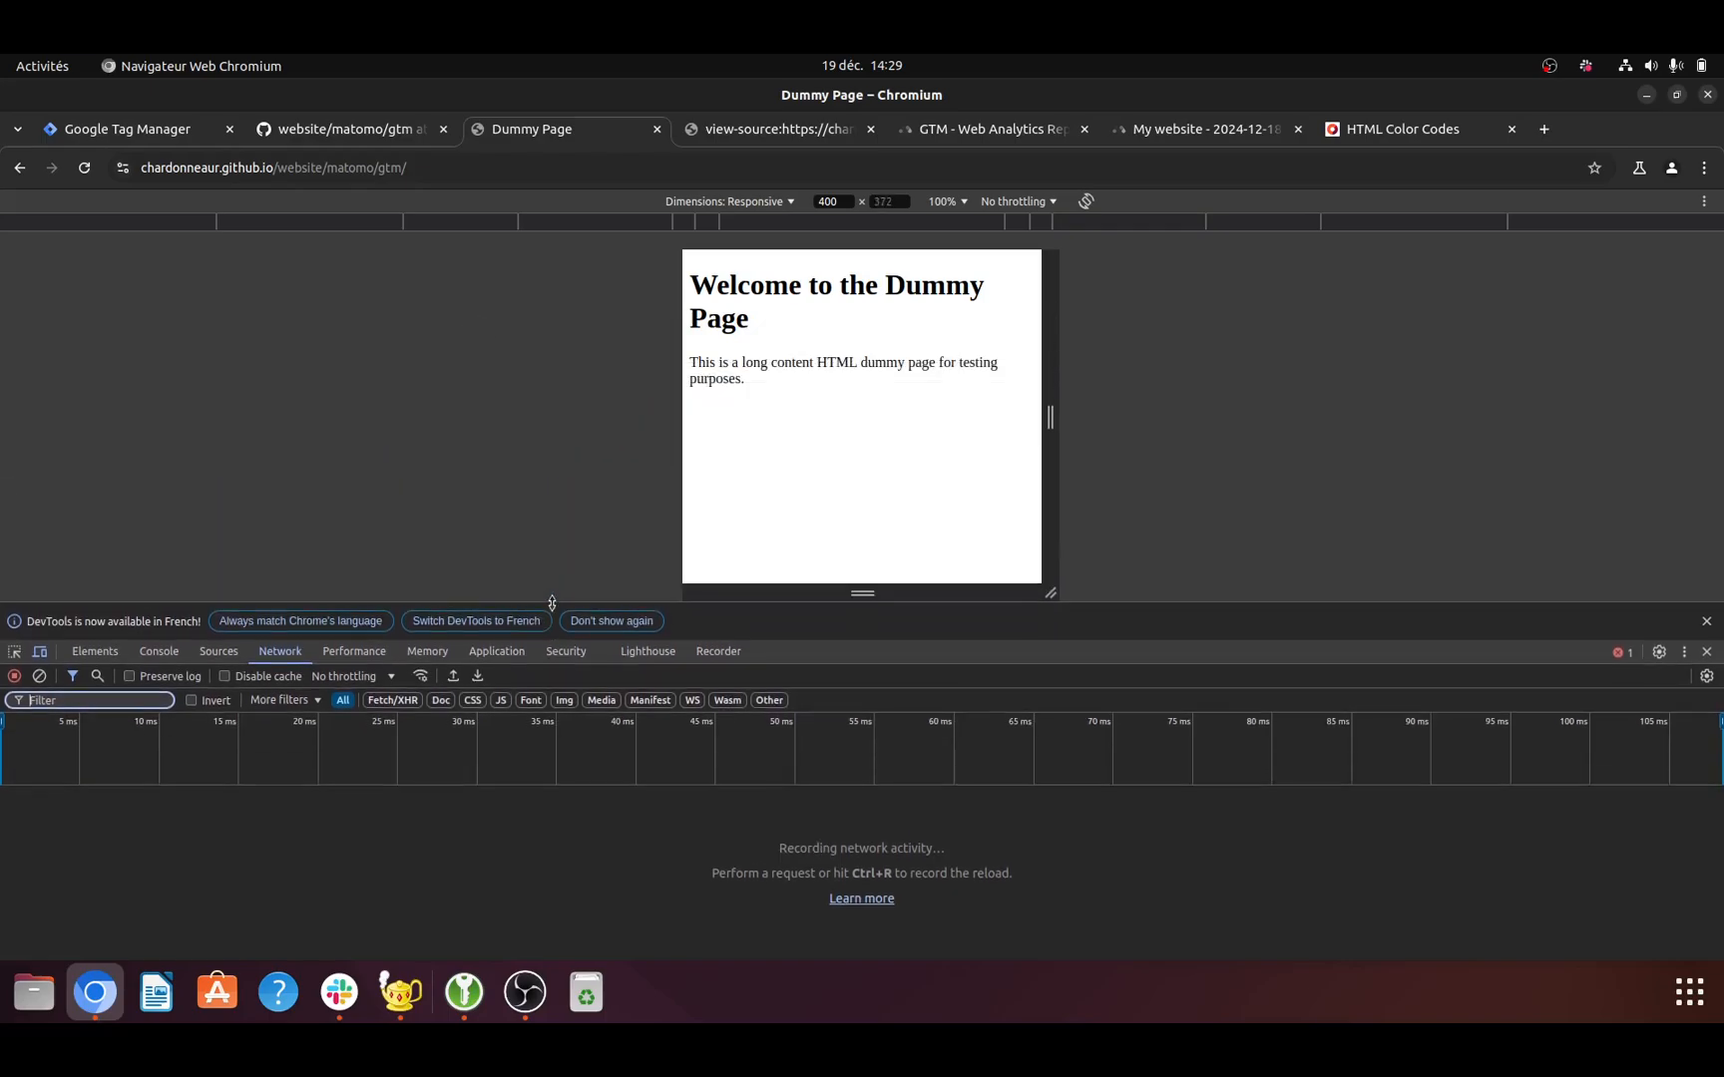
pyautogui.hotkey('ctrl', 'r')
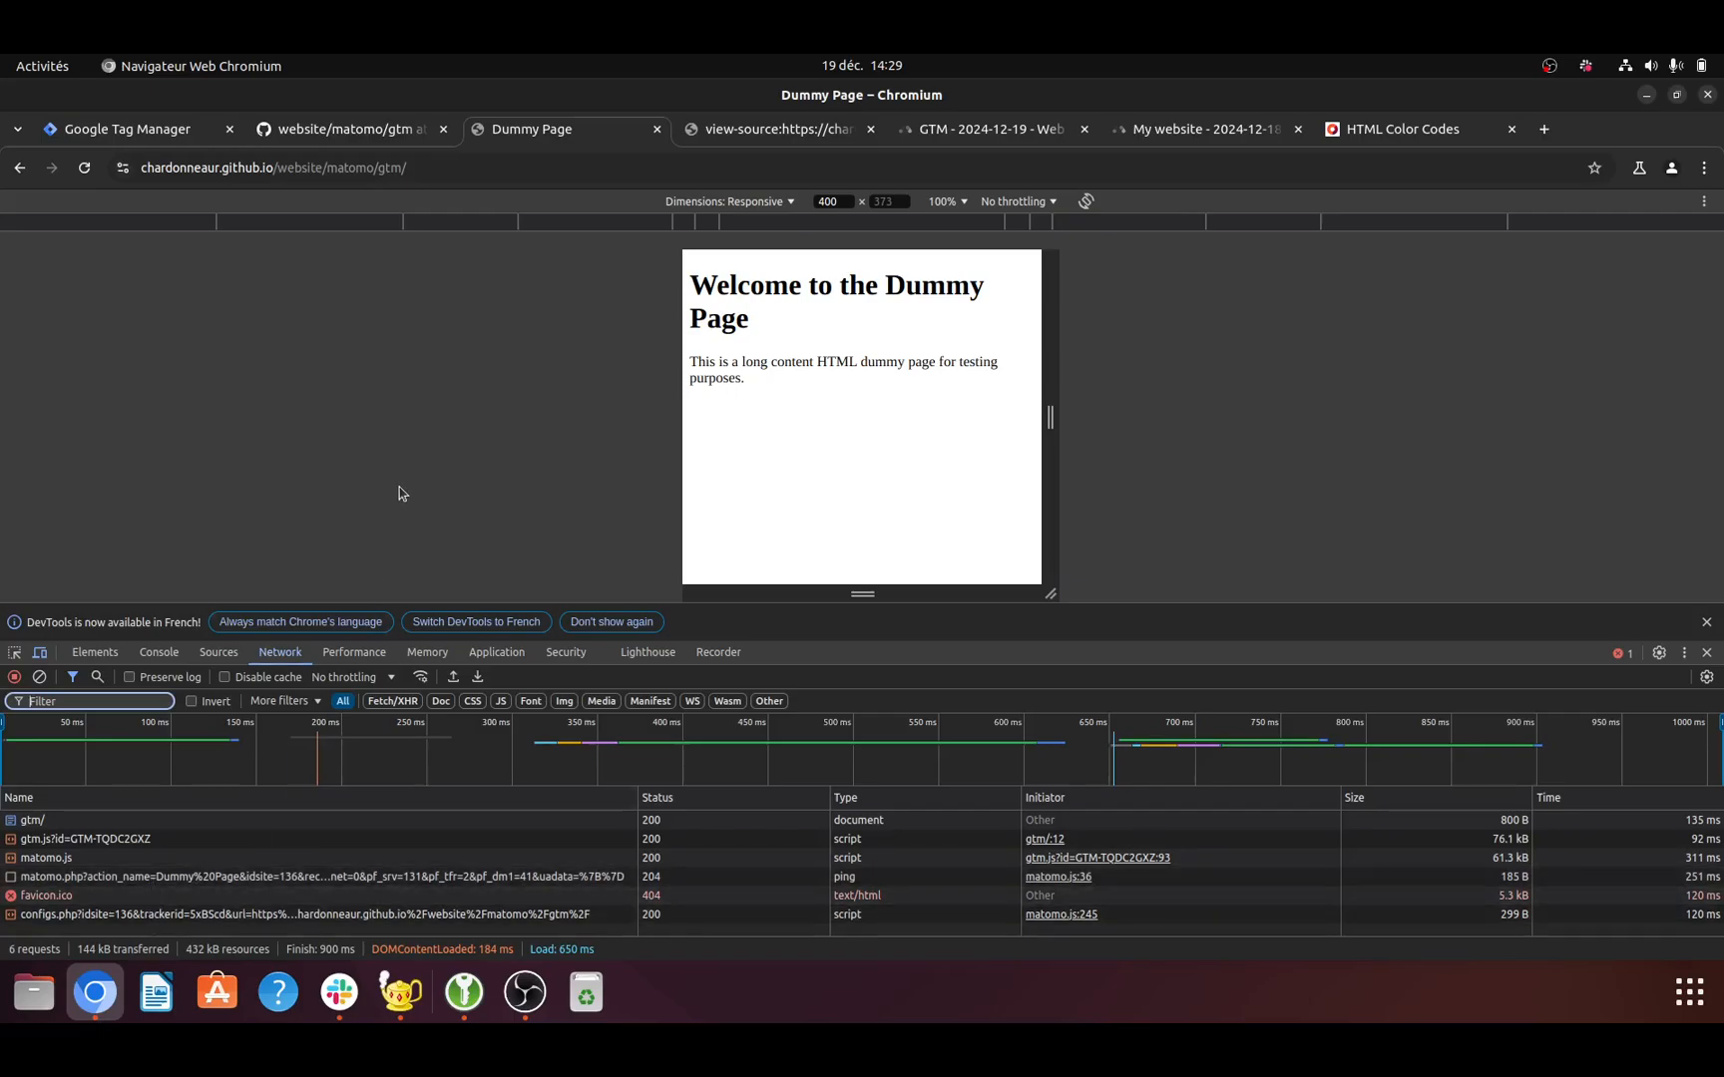
# - Check the Visits Log of the GTM site in Matomo for the Dummy Page visit
pyautogui.click(954, 130)
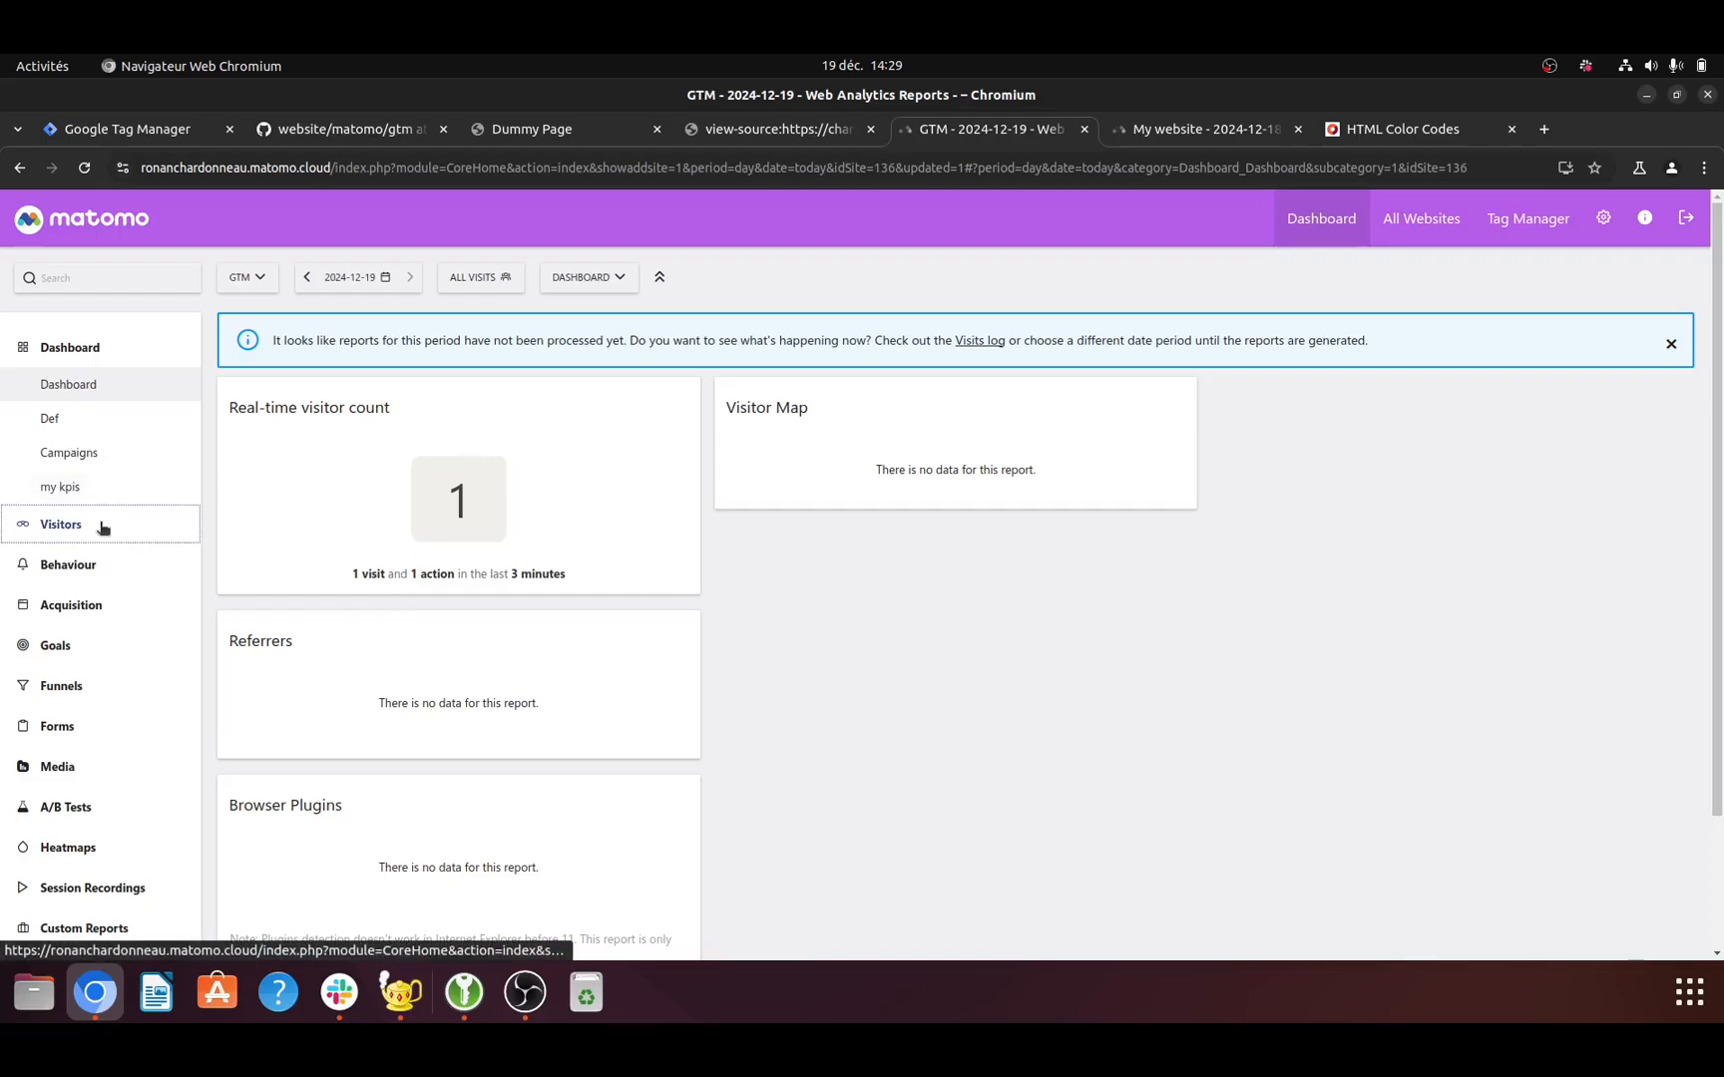
pyautogui.click(60, 524)
pyautogui.click(100, 462)
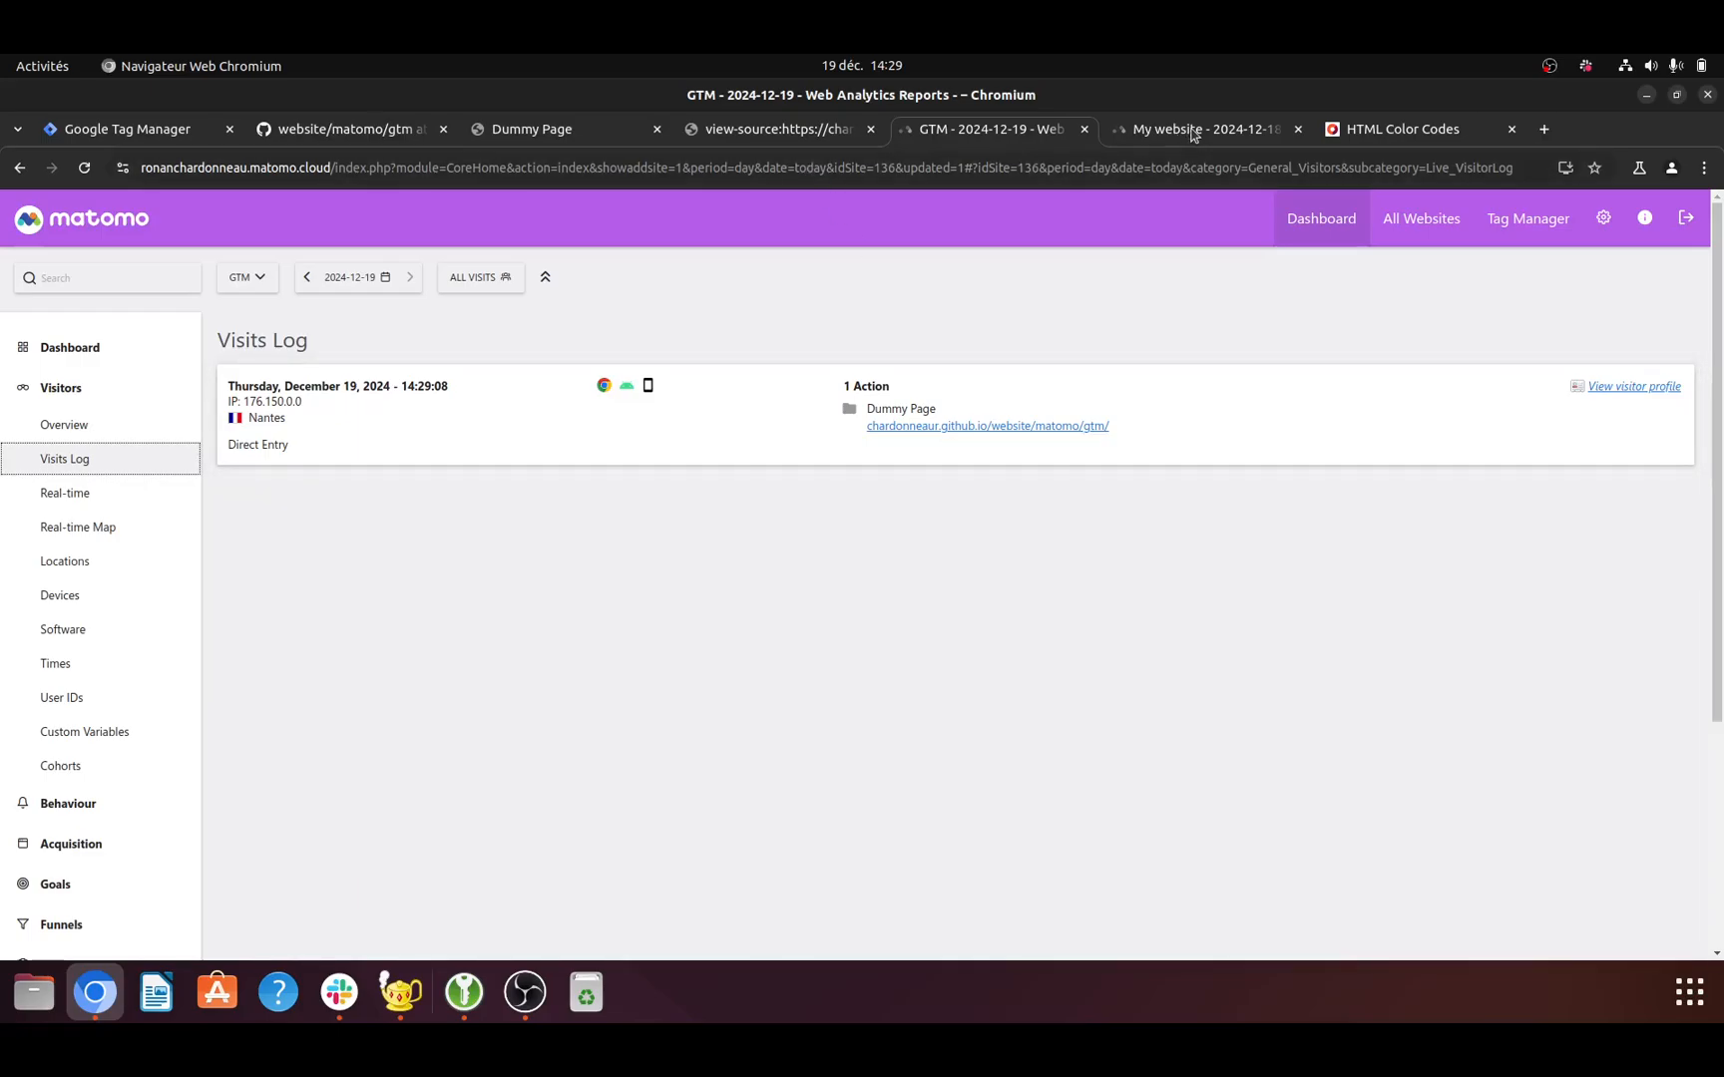
# - Trigger a click event on the Dummy Page's paragraph text and reload the GTM site's Visits Log in Matomo to check it
pyautogui.click(597, 132)
pyautogui.click(810, 365)
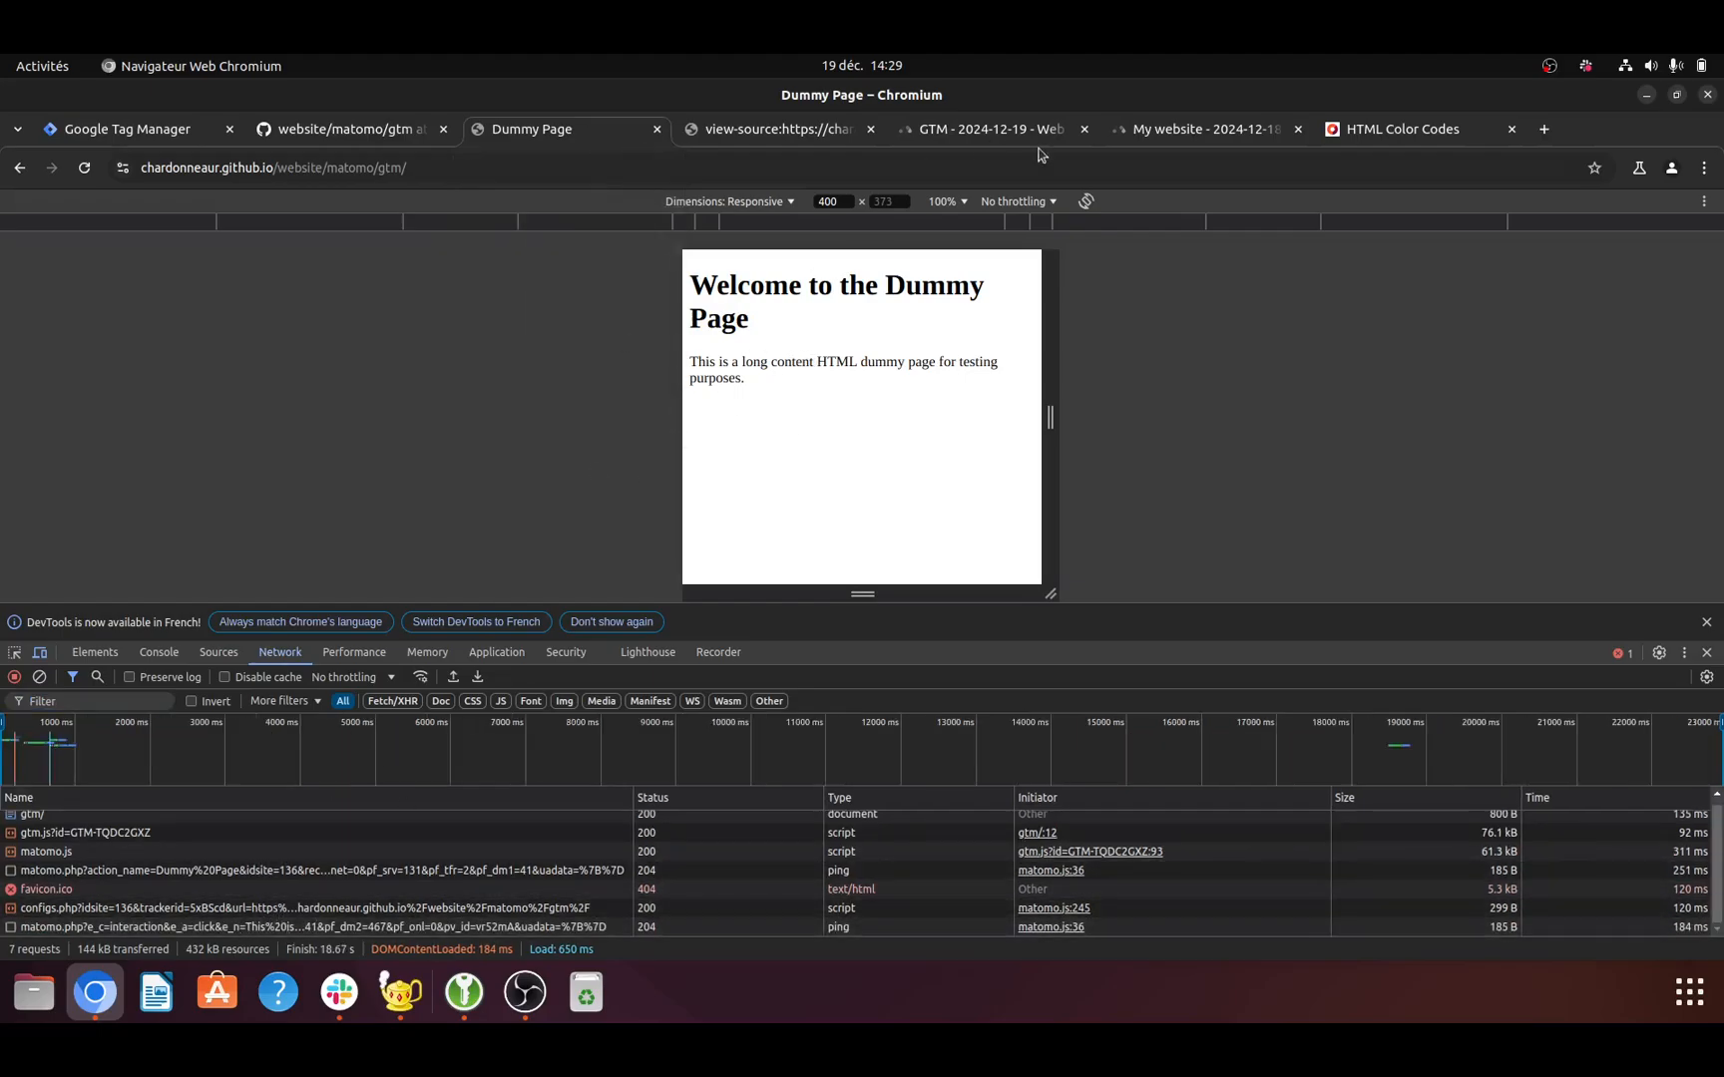
pyautogui.click(1192, 130)
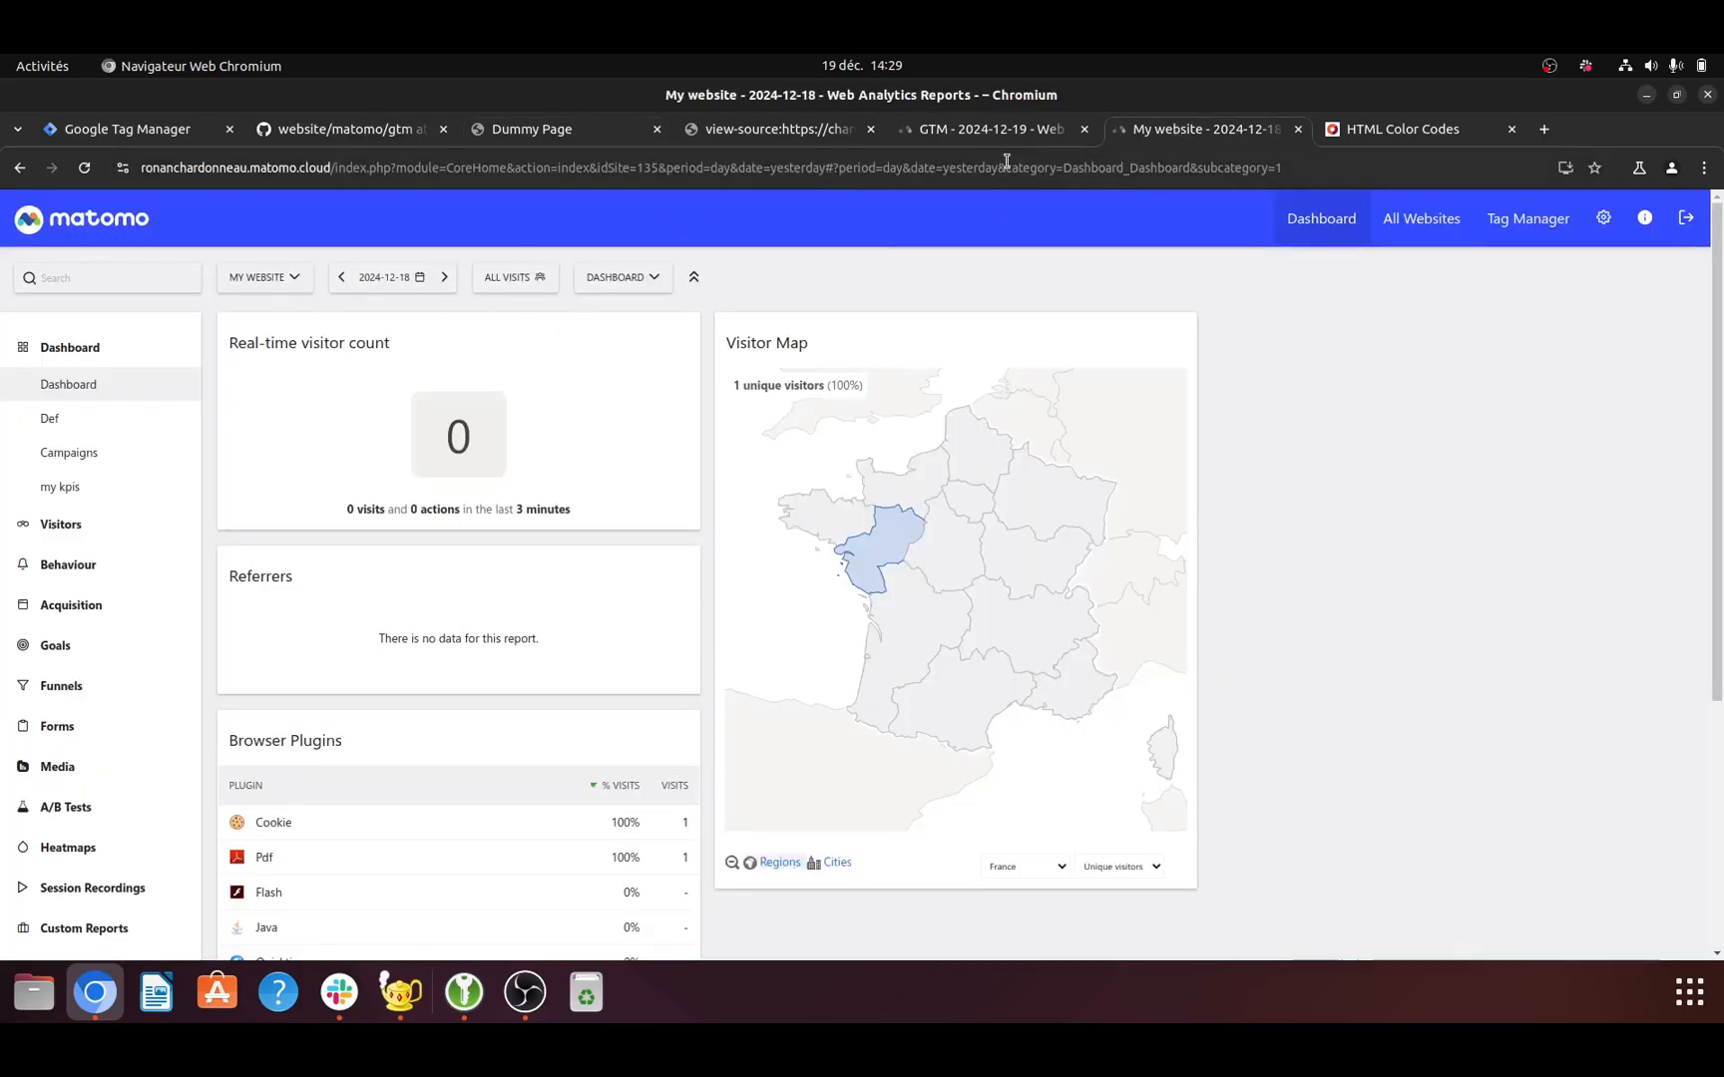
pyautogui.click(994, 133)
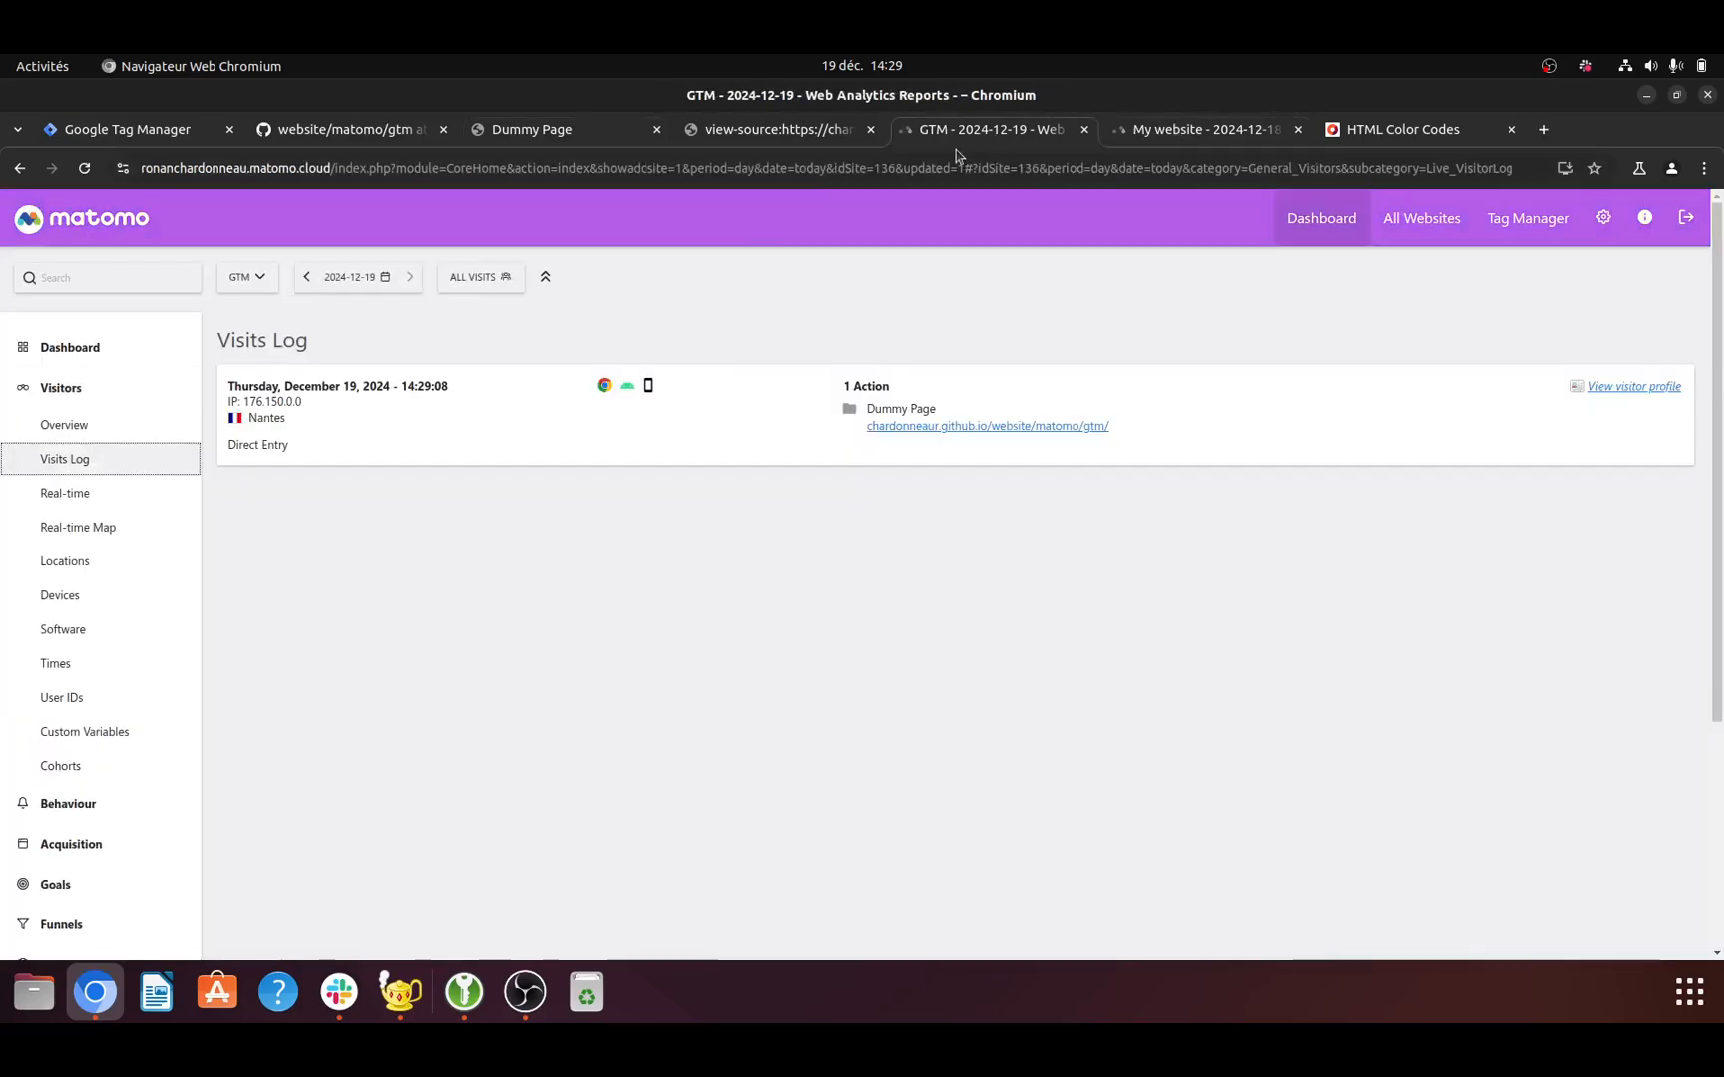
pyautogui.click(84, 168)
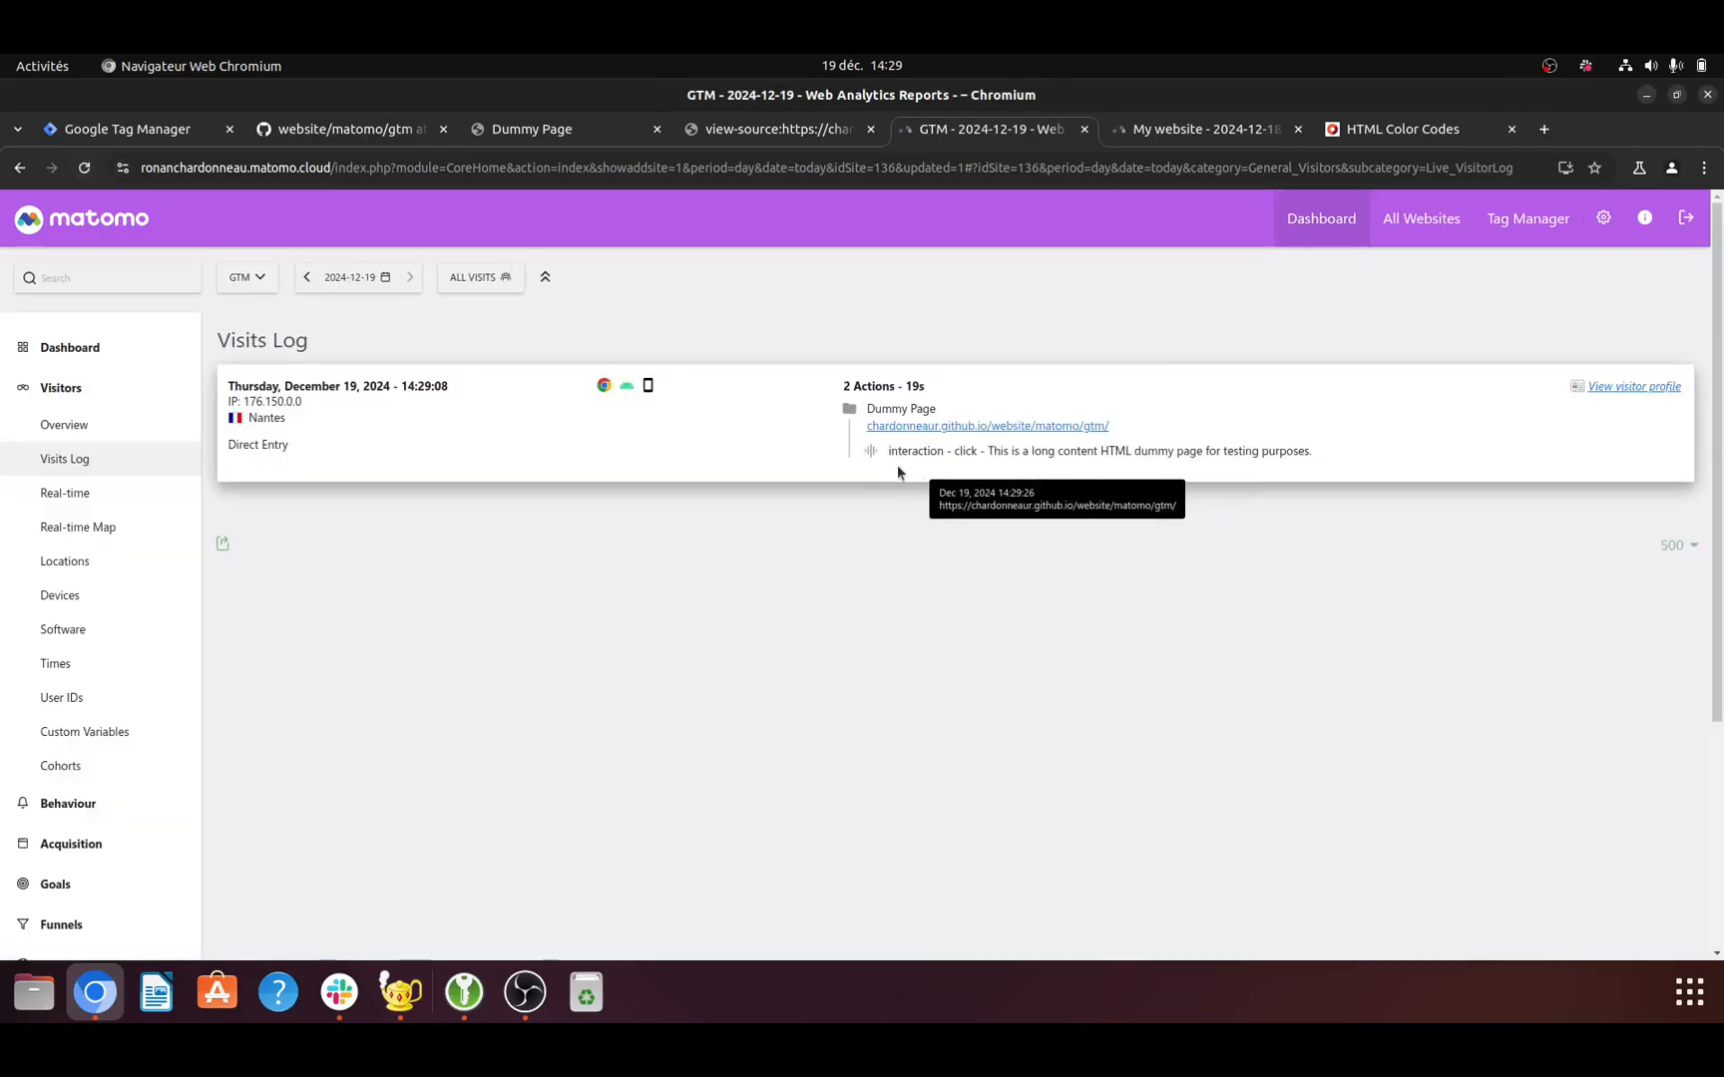